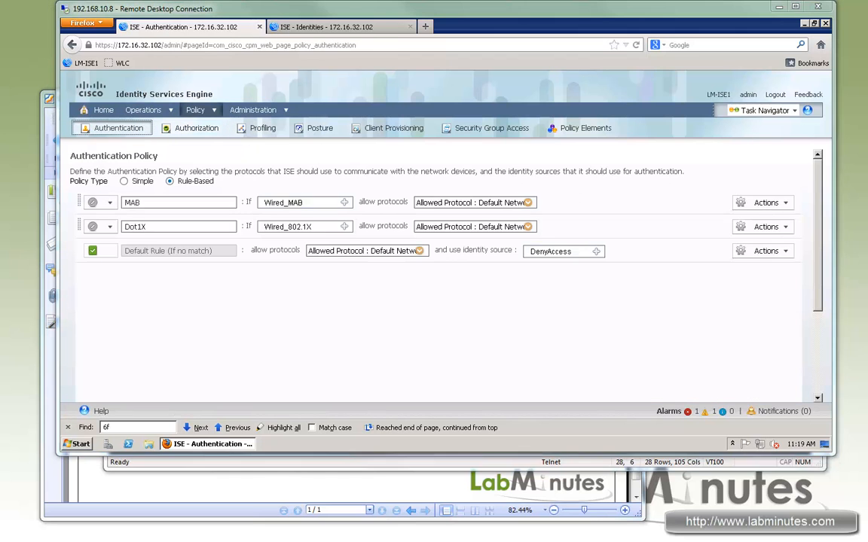
- Switch to the SecureCRT terminal and display the running configuration of interface f1/0/19 on SW1
key("alt+Tab")
scroll(400, 328, "up", 15)
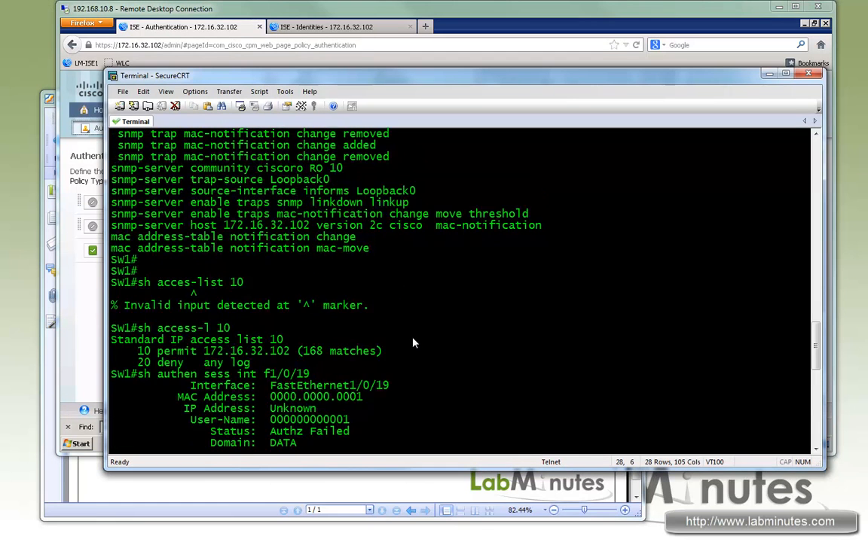
type("sh run")
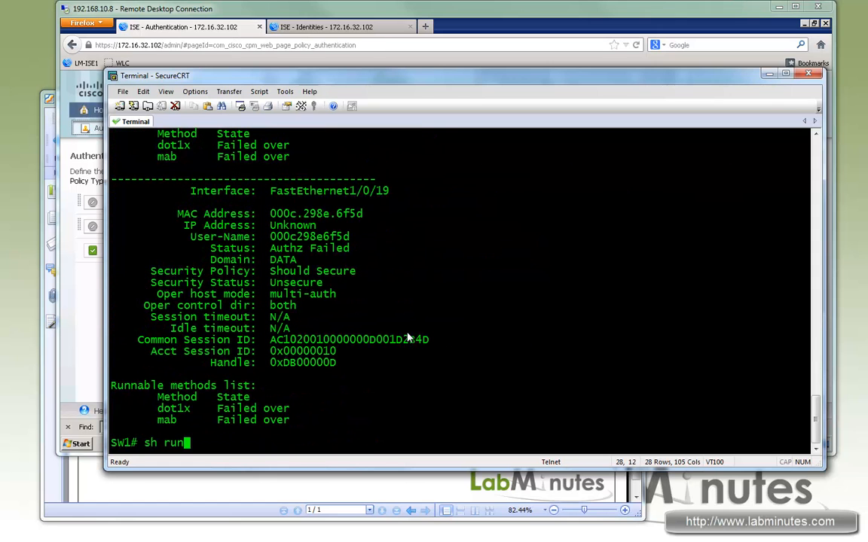
type(" int f1/0/19")
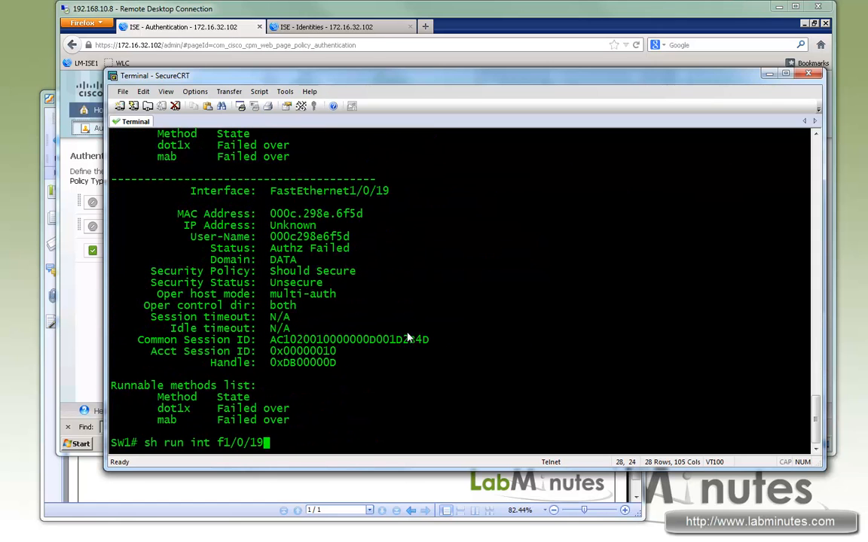
key("Return")
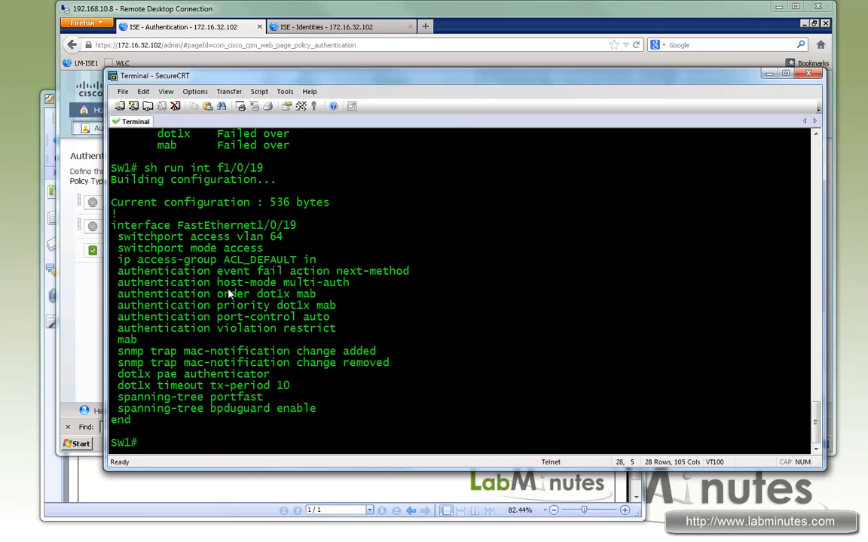
- Examine the authentication order, authentication priority and mab lines in the interface configuration
left_click_drag(143, 294, 158, 294)
left_click_drag(291, 296, 259, 298)
left_click_drag(317, 296, 298, 296)
left_click_drag(153, 296, 279, 307)
left_click(284, 297)
left_click_drag(137, 340, 124, 342)
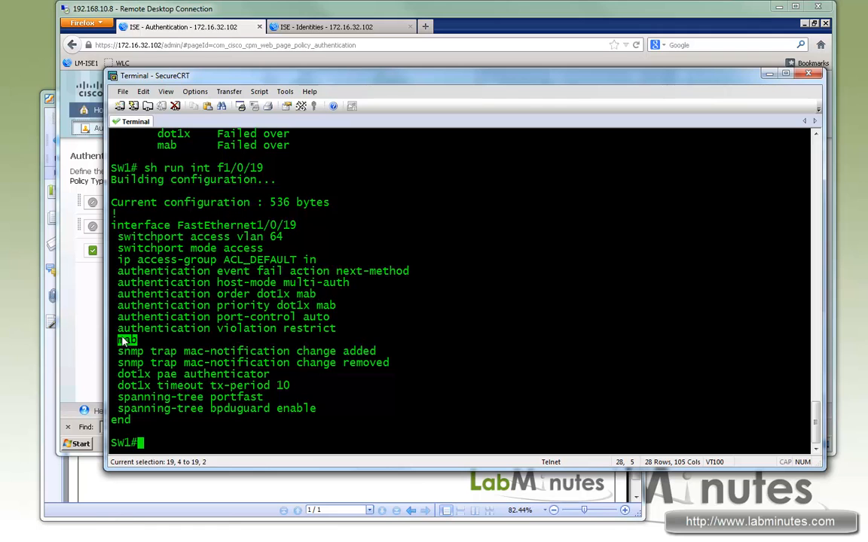
double_click(305, 294)
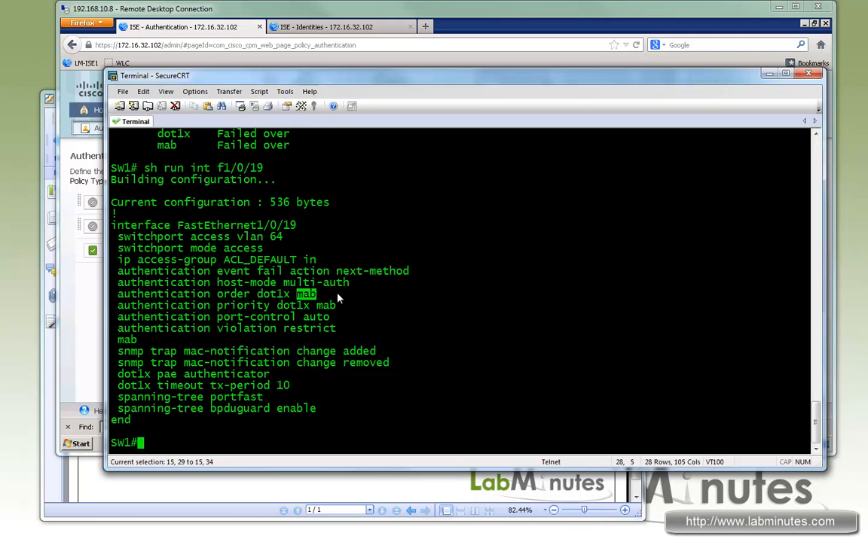
double_click(327, 305)
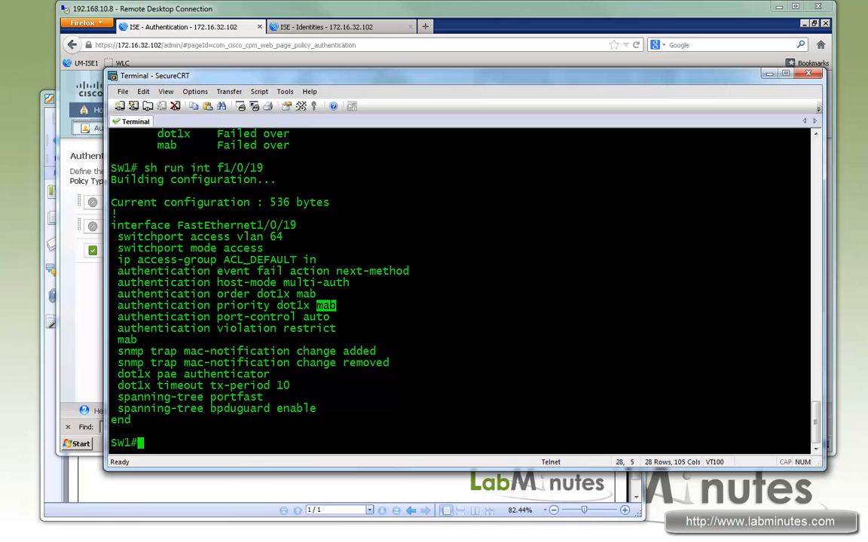
- Return to the ISE browser session and duplicate the MAB authentication rule above the original, naming the copy LM-WIRED-MAB
left_click(414, 8)
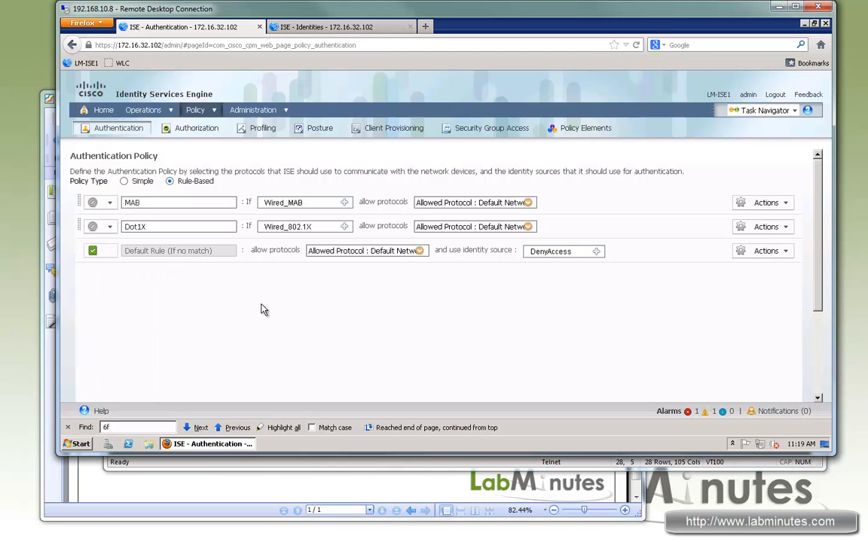
left_click(194, 110)
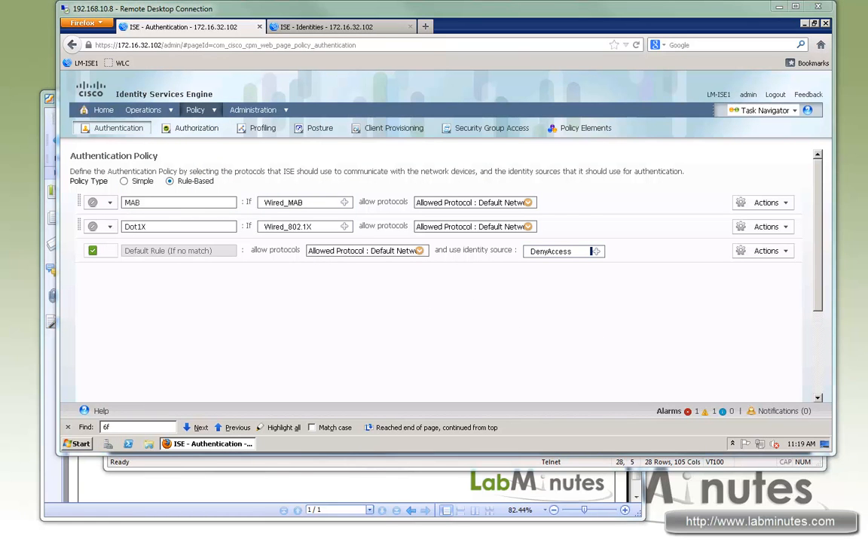
double_click(132, 202)
left_click(126, 202)
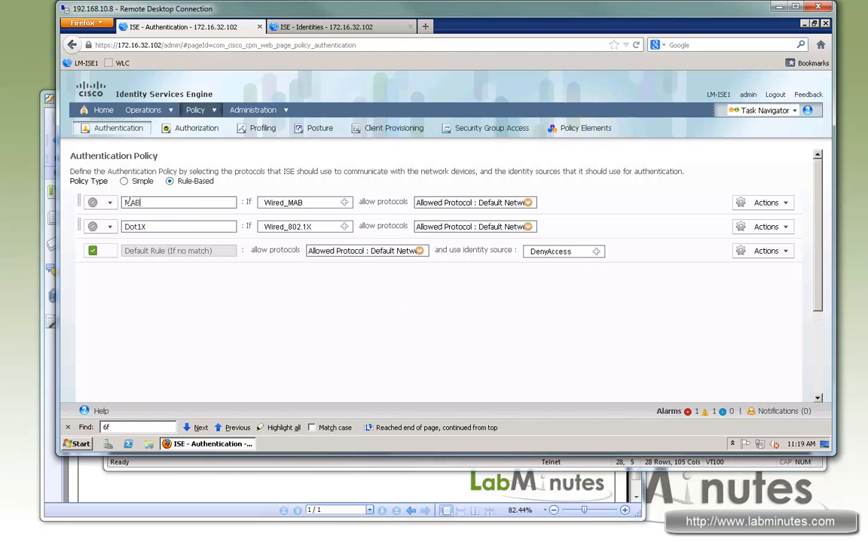
left_click(784, 203)
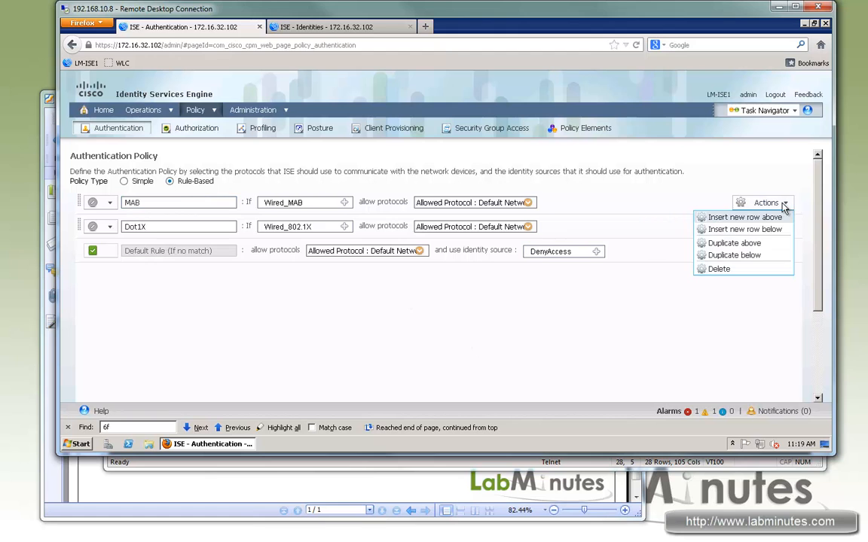
left_click(753, 245)
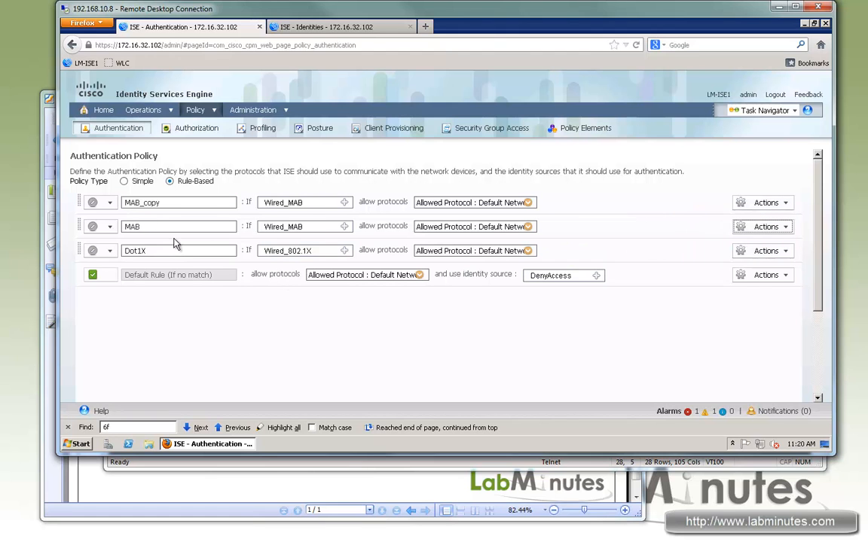
double_click(175, 202)
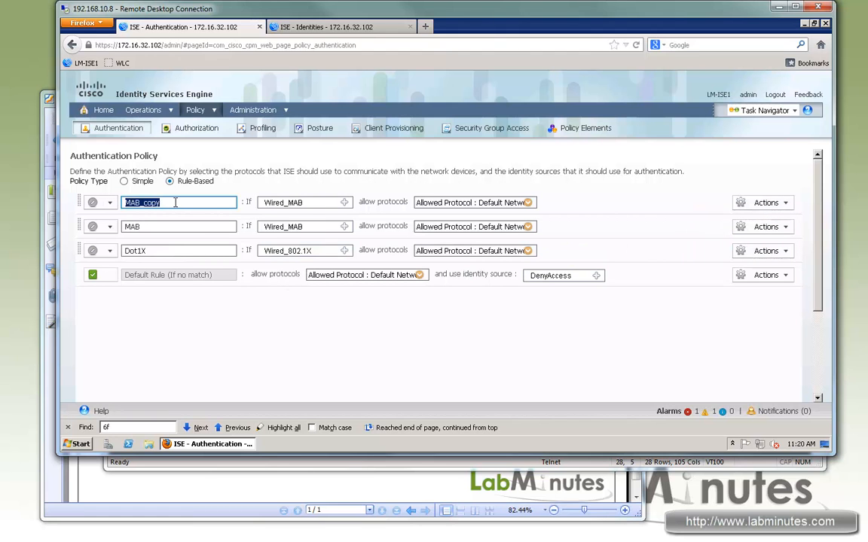
type("LM-WIRED-MAB")
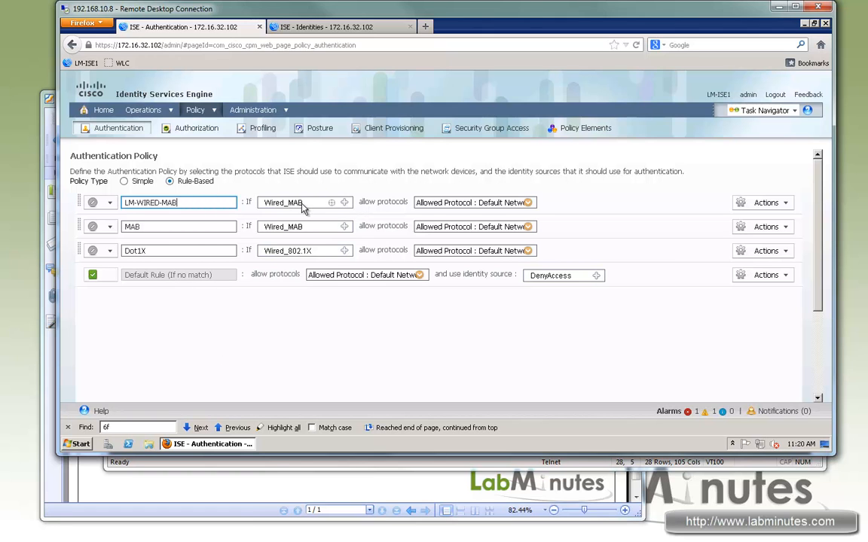
- Enable the LM-WIRED-MAB authentication rule
left_click(529, 206)
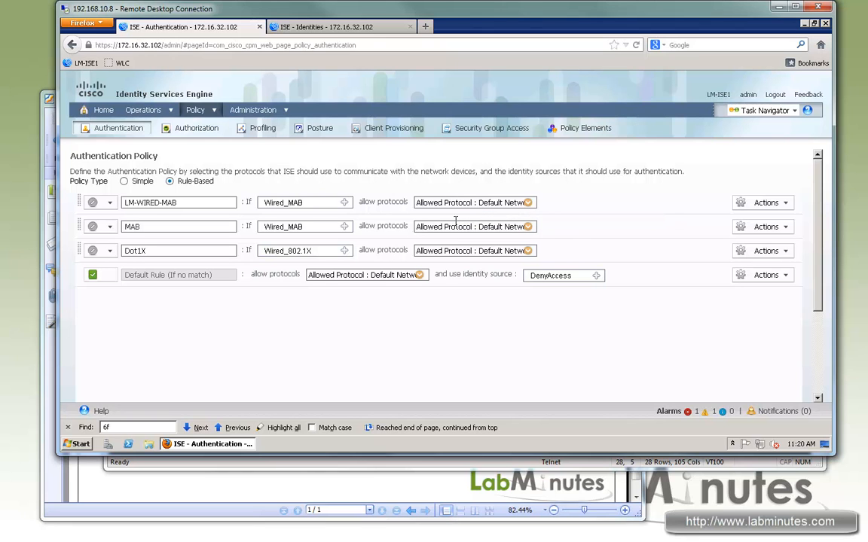
left_click(111, 205)
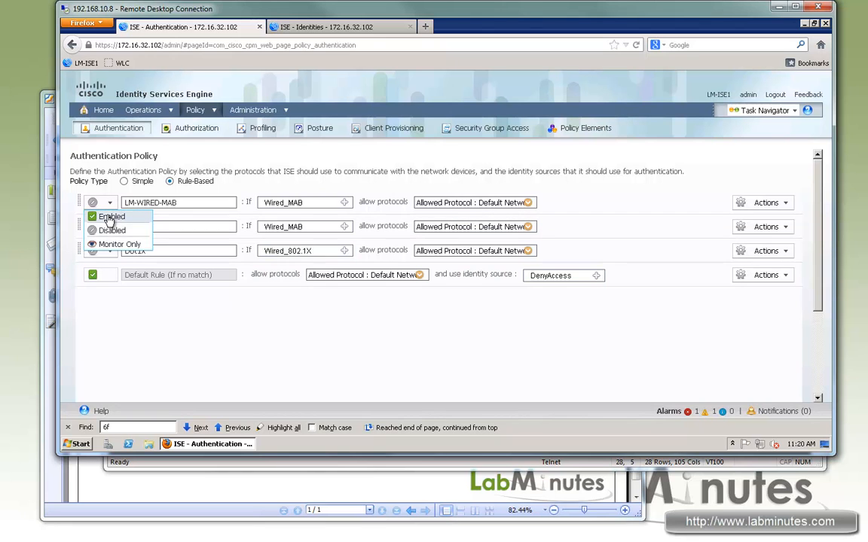
left_click(106, 217)
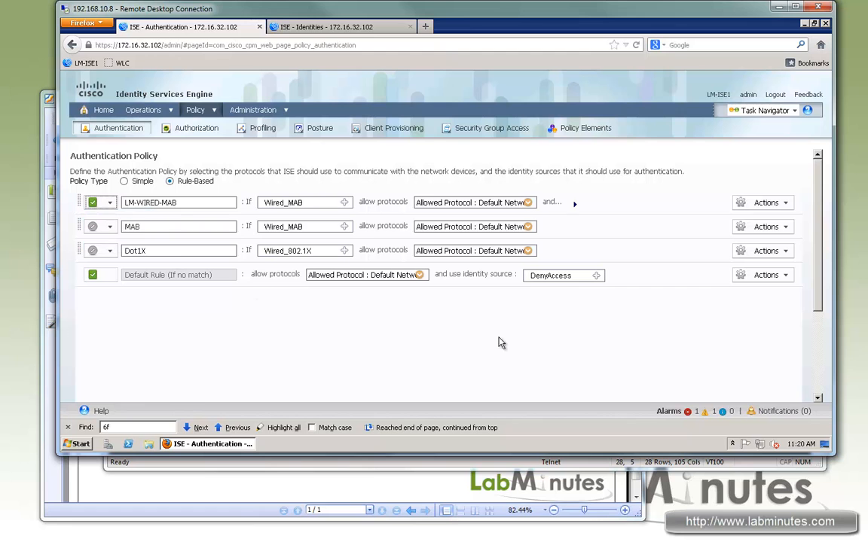
left_click(785, 205)
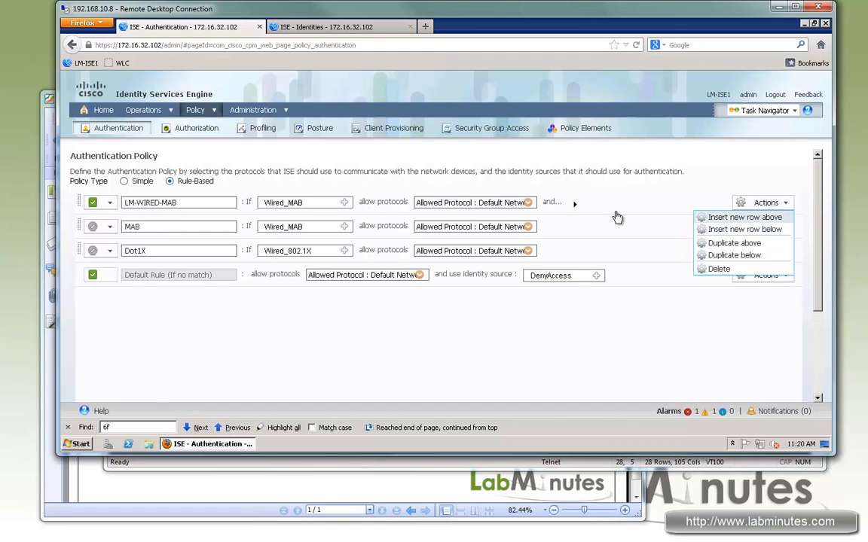
- In the LM-WIRED-MAB rule's Internal Endpoints identity source options, set the action for user not found to Continue
left_click(574, 205)
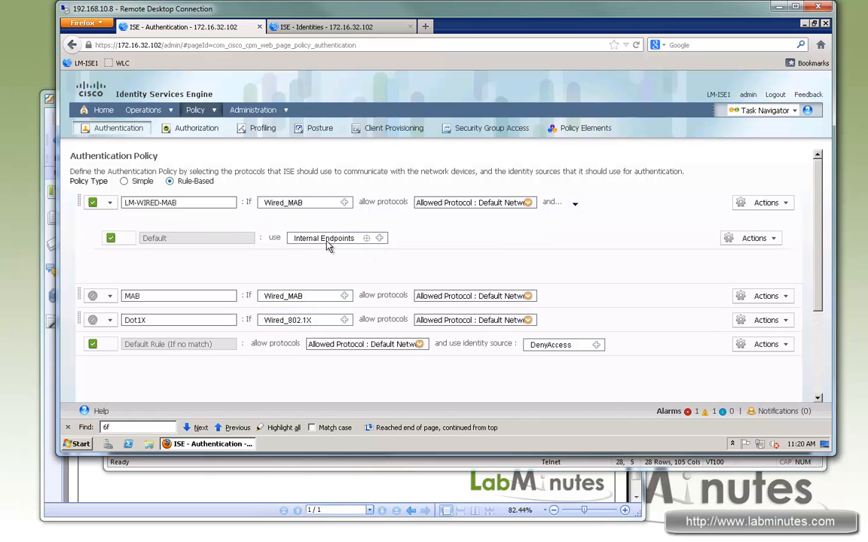
left_click(381, 239)
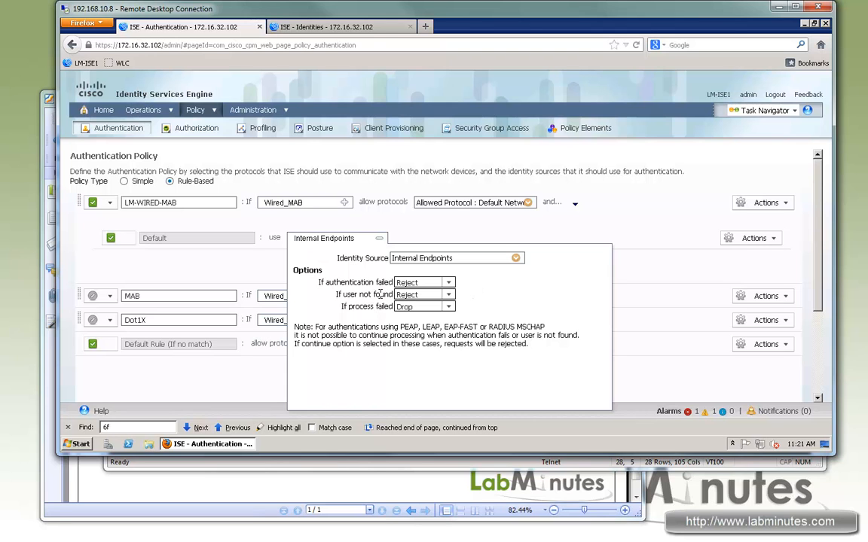
left_click_drag(383, 294, 348, 295)
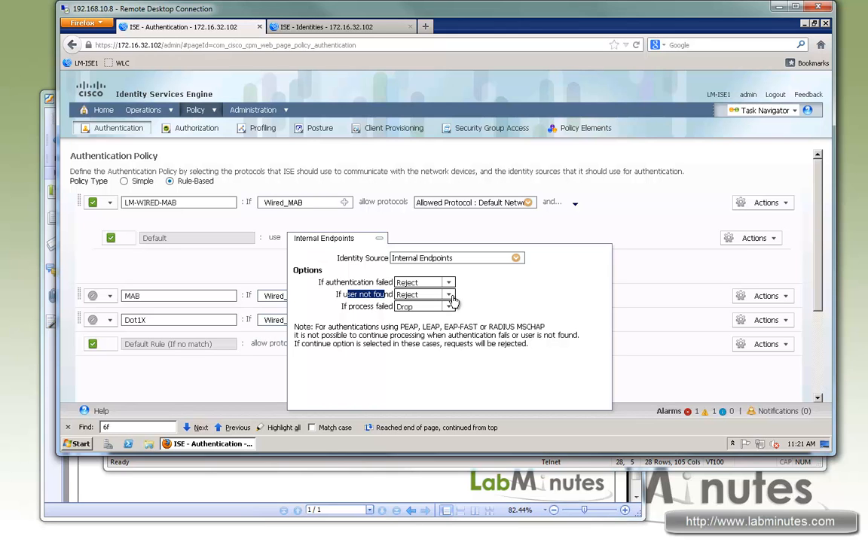
left_click(452, 298)
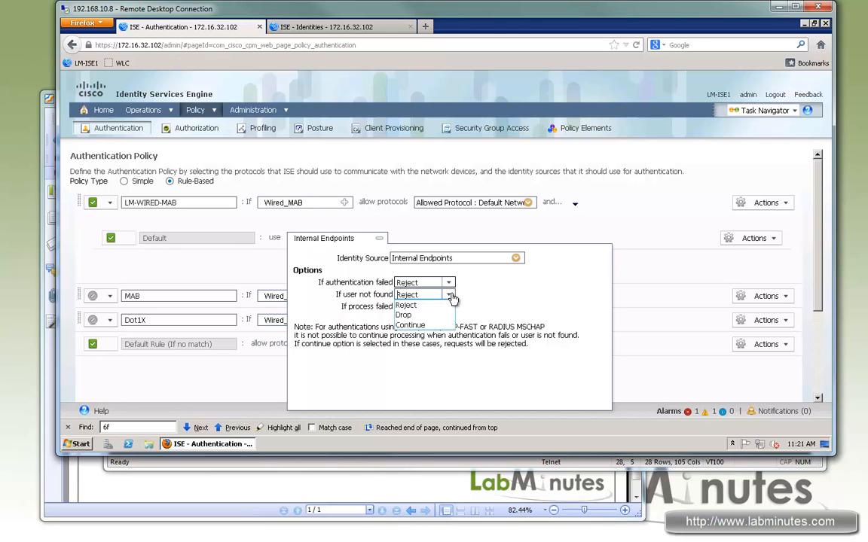
left_click(426, 327)
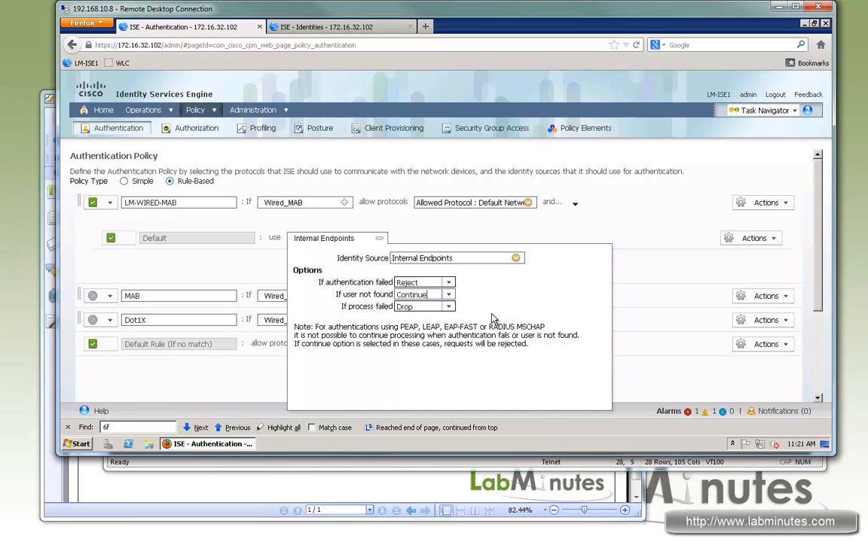
left_click(636, 268)
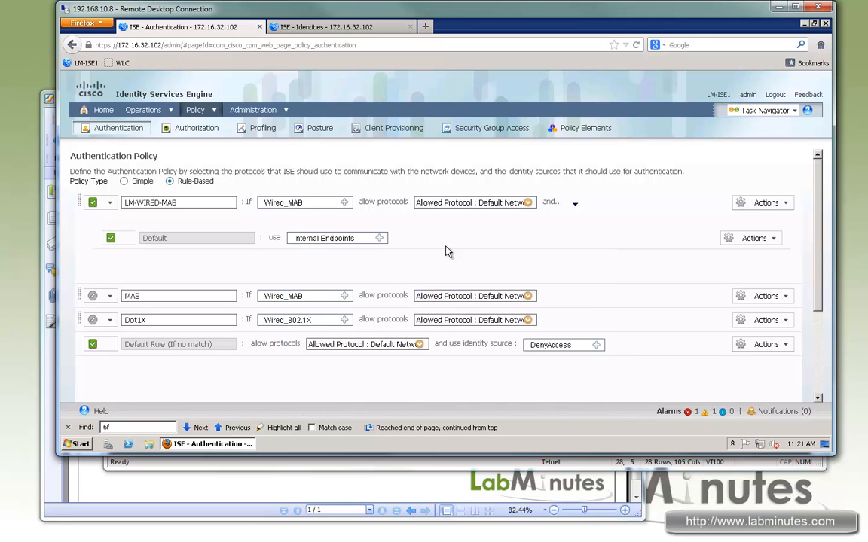
- Recheck the Internal Endpoints options of the LM-WIRED-MAB rule and save the authentication policy
left_click(379, 238)
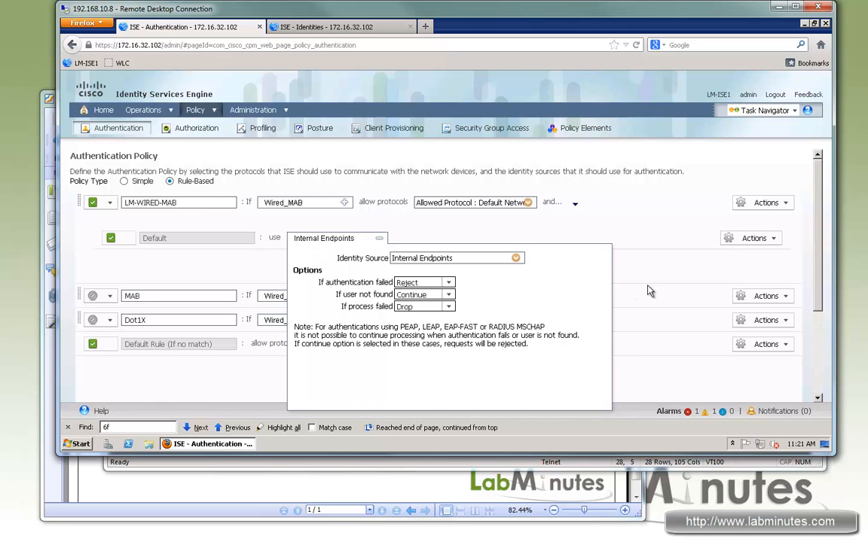
left_click(151, 397)
scroll(152, 384, "down", 3)
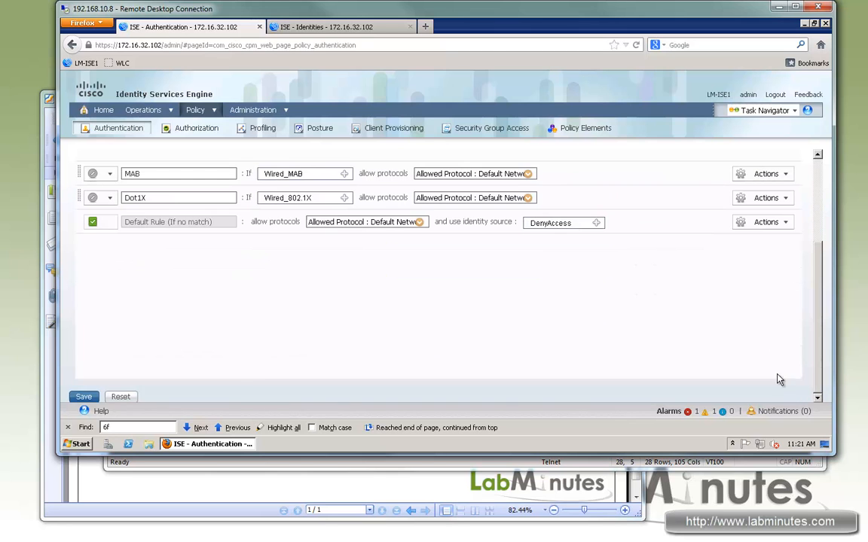
left_click(83, 396)
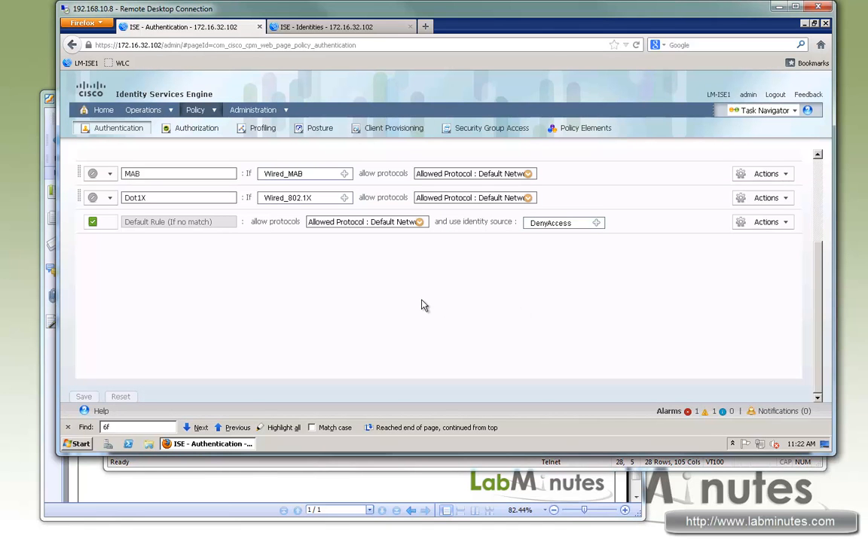
- Open the Authorization Policy page, and load the Policy Elements results in the second browser tab
left_click(192, 130)
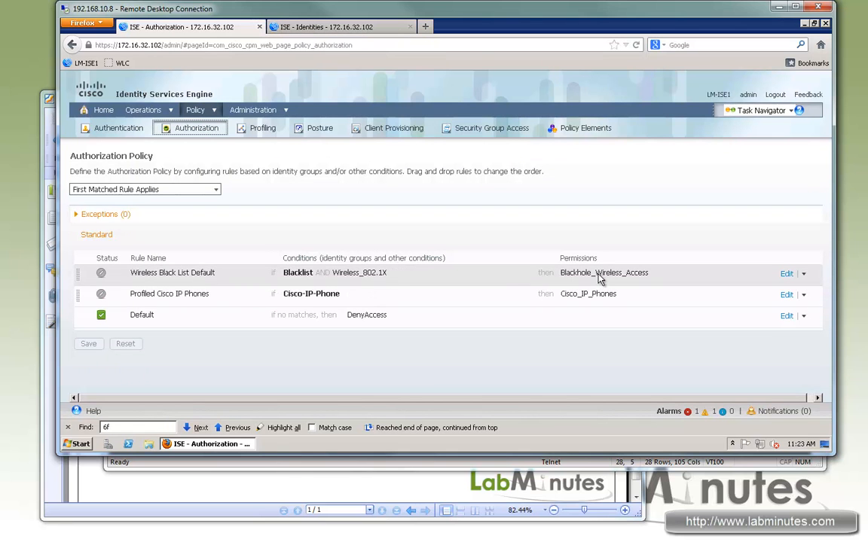
left_click(309, 29)
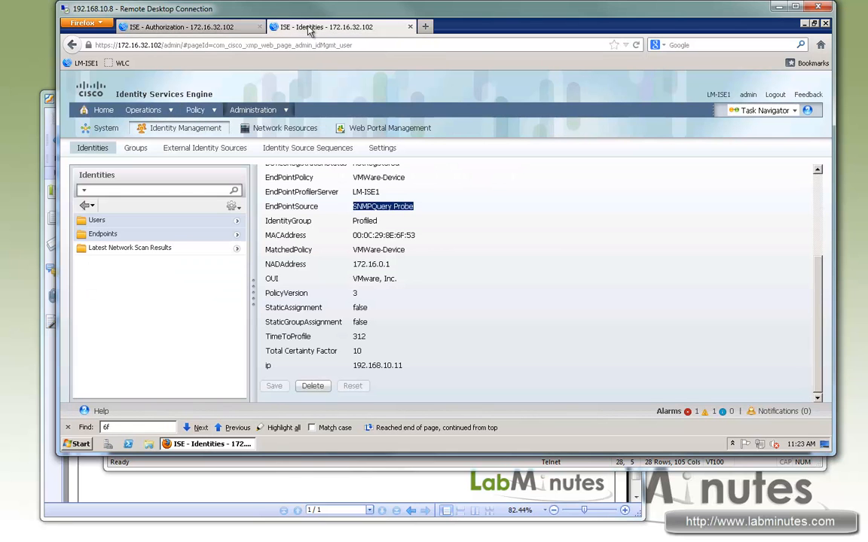
left_click(196, 110)
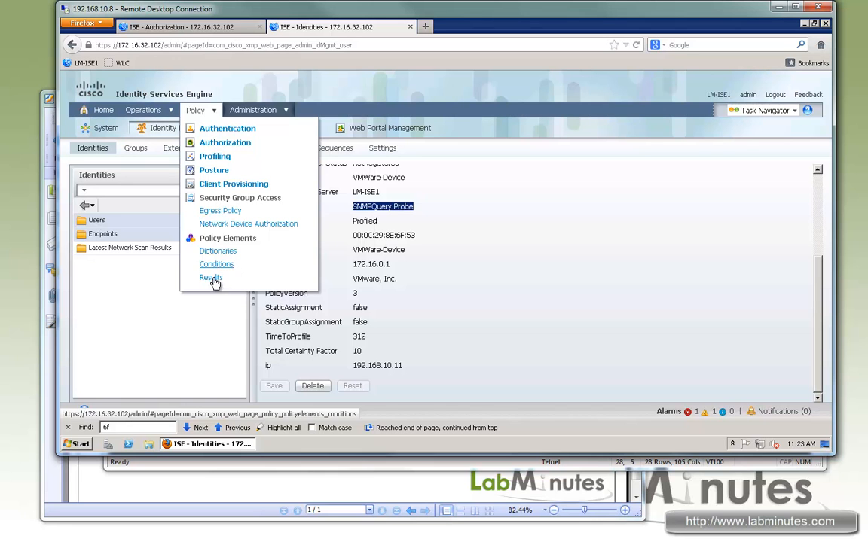
left_click(211, 278)
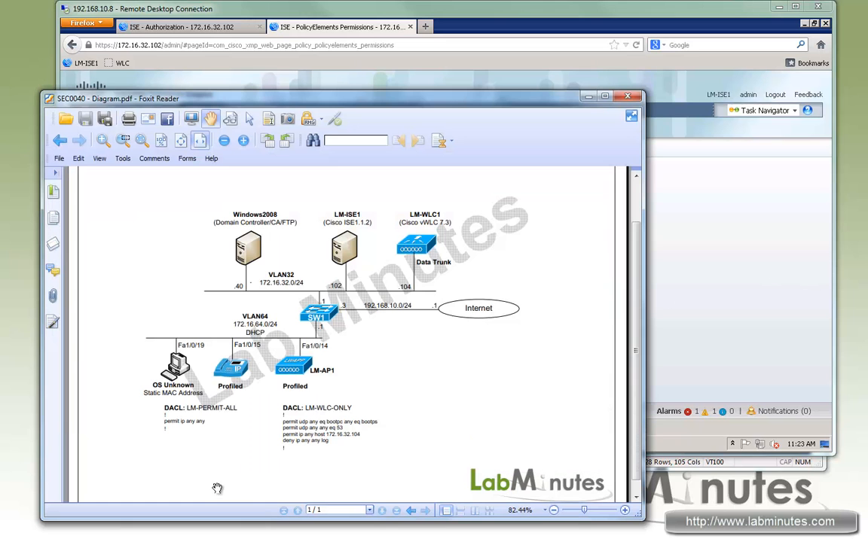
- Check the DACL definitions in the Foxit Reader network diagram, and start a new downloadable ACL named LM-WLC-ONLY in the Authorization results
left_click(218, 485)
left_click(518, 11)
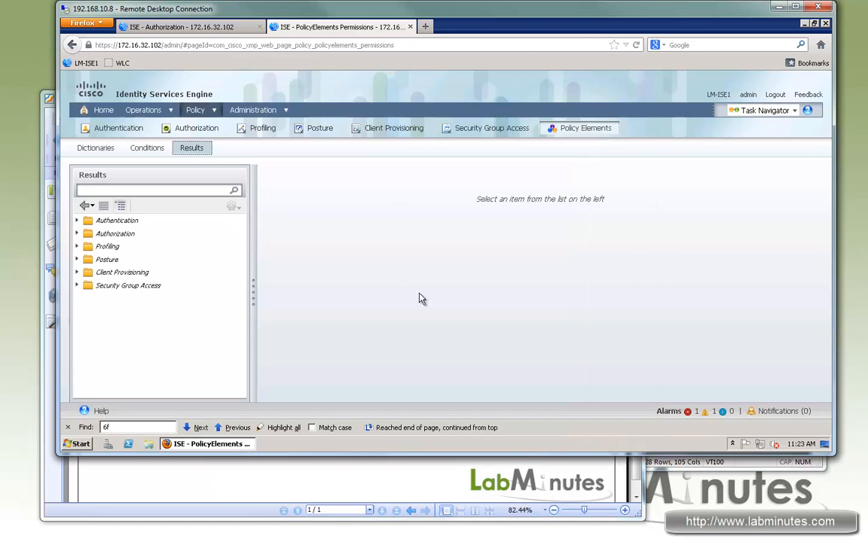
left_click(119, 235)
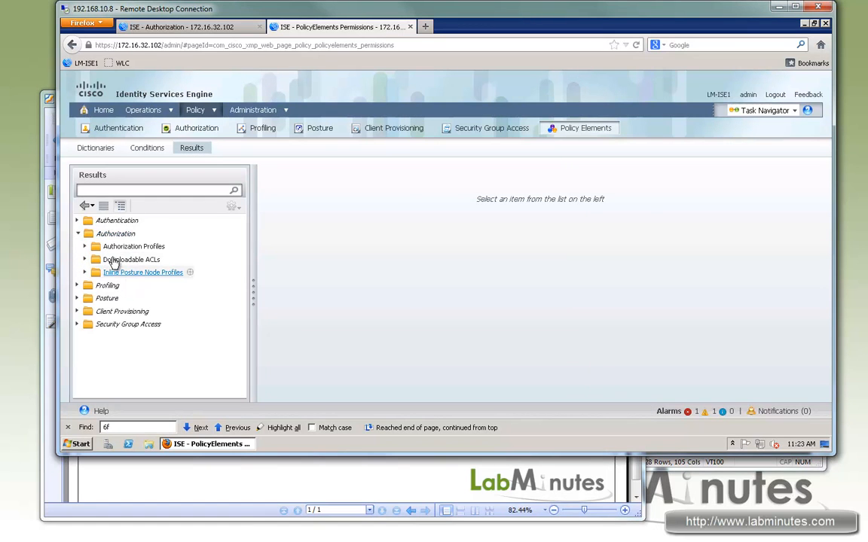
left_click(130, 259)
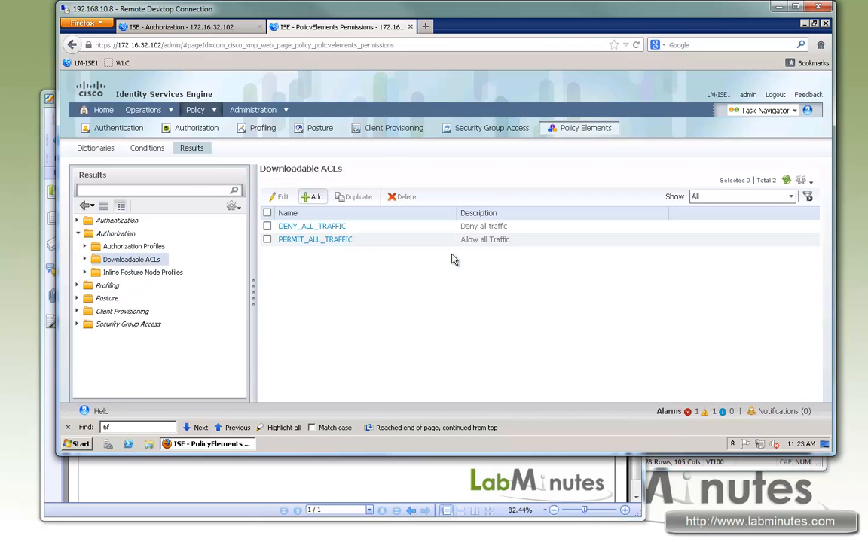
left_click(310, 195)
left_click(351, 197)
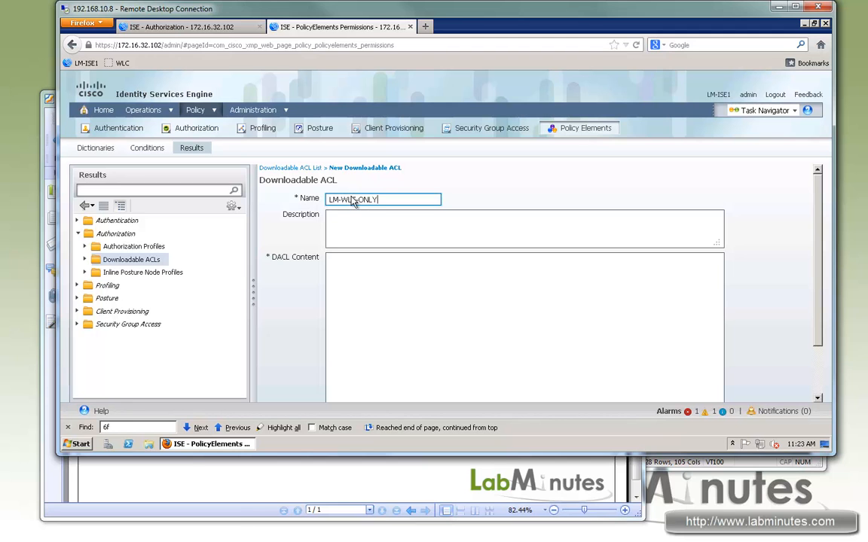
- Enter the DACL content: permit udp any eq bootpc any eq bootps; permit udp any any eq 53; permit ip any host 172.16.32.104; deny ip any any log
key("Tab")
key("Tab")
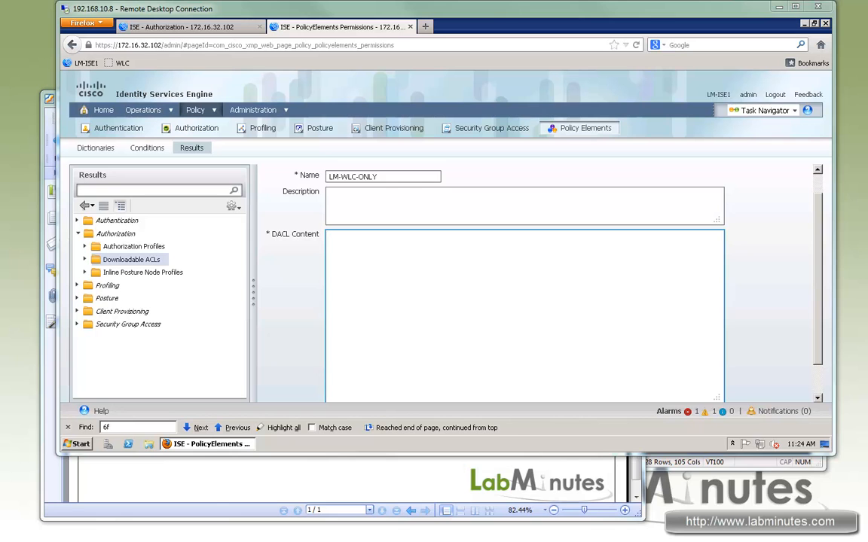
type("permit udp any eq bootpc any eq bootps permit udp any any eq 53 permit ip any host 172.16.32.104 deny ip any any log")
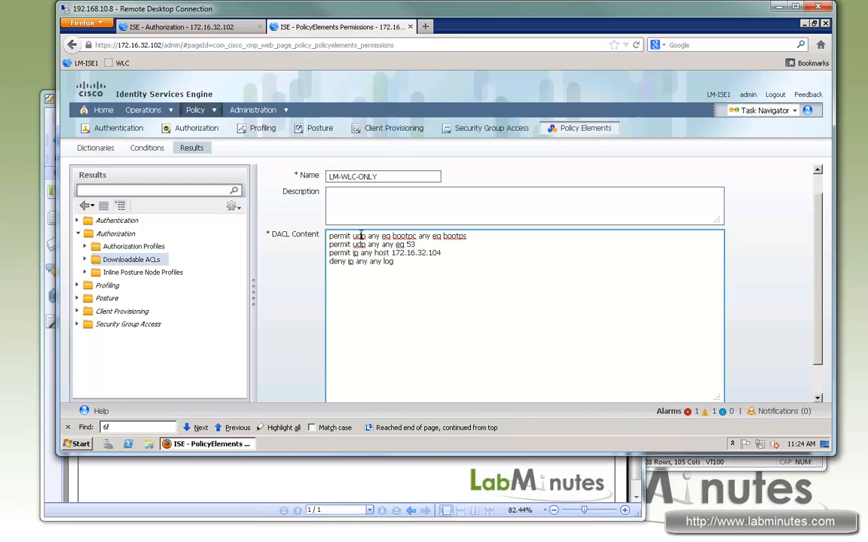
mouse_move(338, 236)
left_mouse_down()
mouse_move(437, 236)
mouse_move(346, 238)
mouse_move(352, 245)
mouse_move(431, 242)
mouse_move(336, 235)
left_mouse_up()
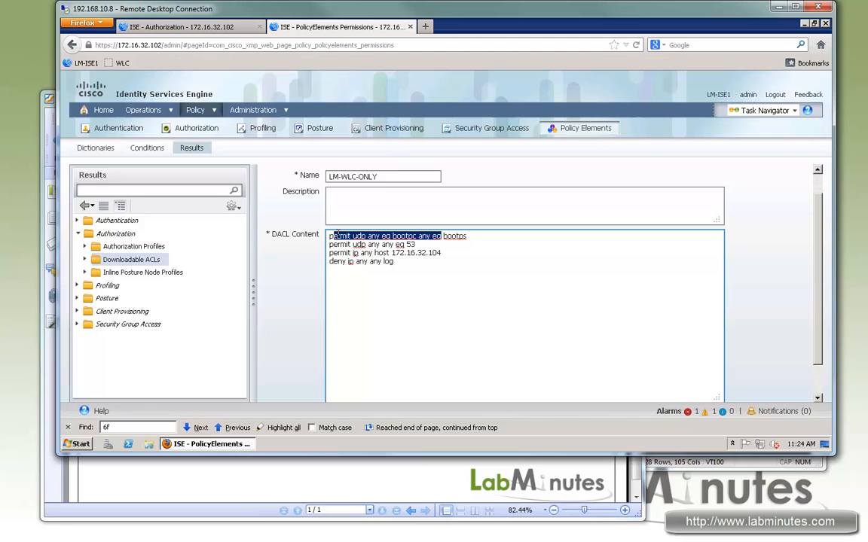
left_click_drag(460, 235, 436, 244)
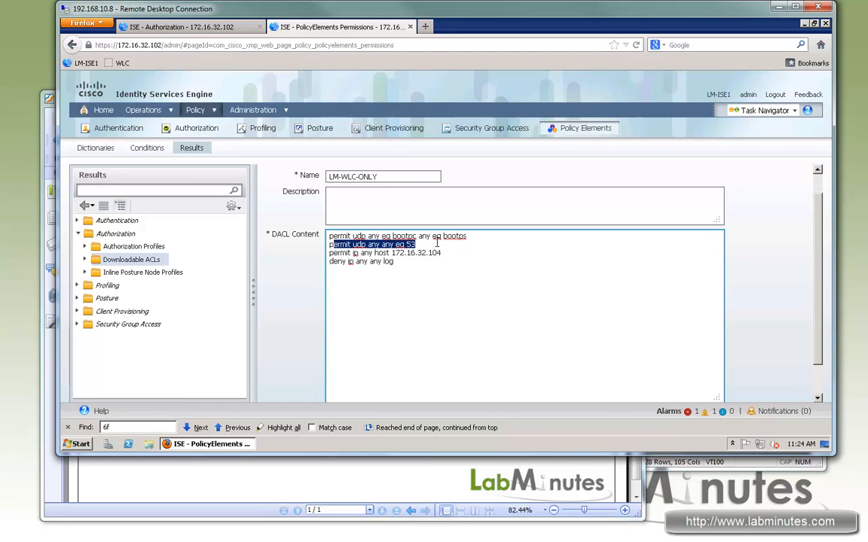
left_click_drag(329, 246, 329, 245)
left_click_drag(338, 253, 463, 254)
- Insert "!" separator lines above and below the permit ip any host 172.16.32.104 line, and submit the LM-WLC-ONLY ACL
left_click(435, 245)
key("Return")
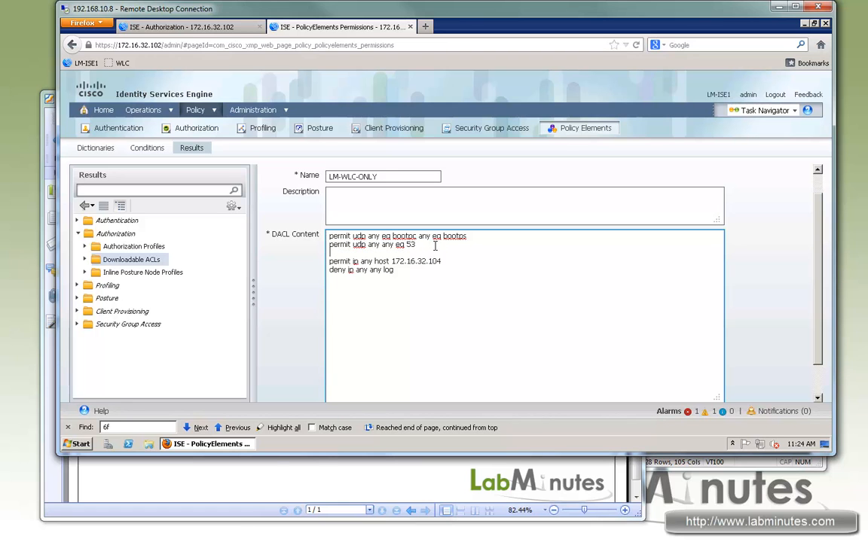
left_click_drag(443, 262, 347, 261)
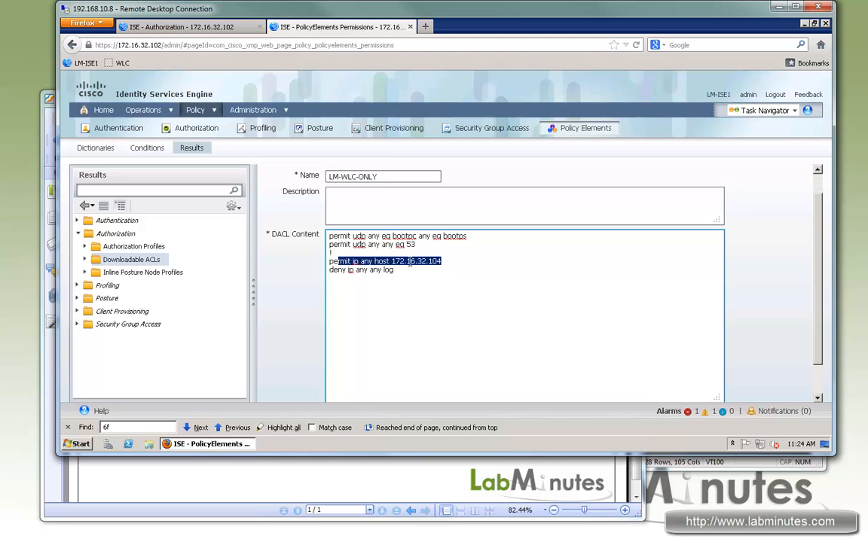
left_click_drag(452, 262, 393, 261)
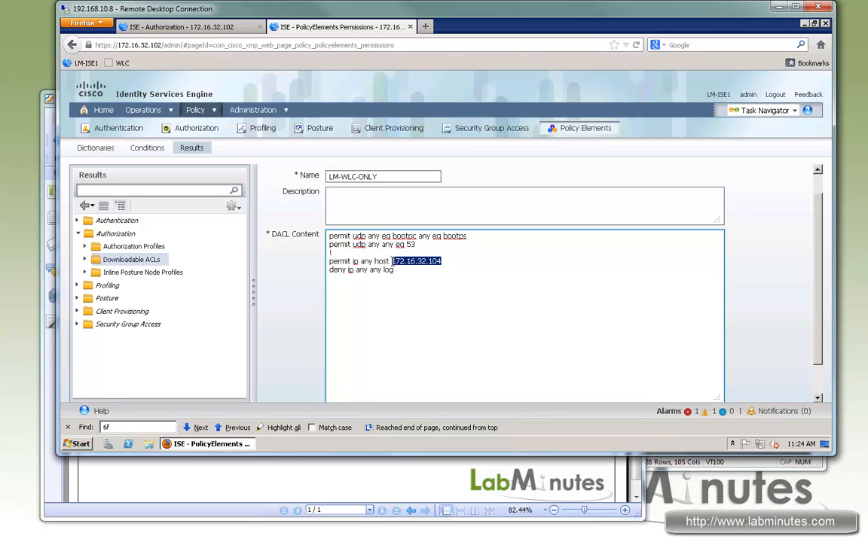
left_click(446, 261)
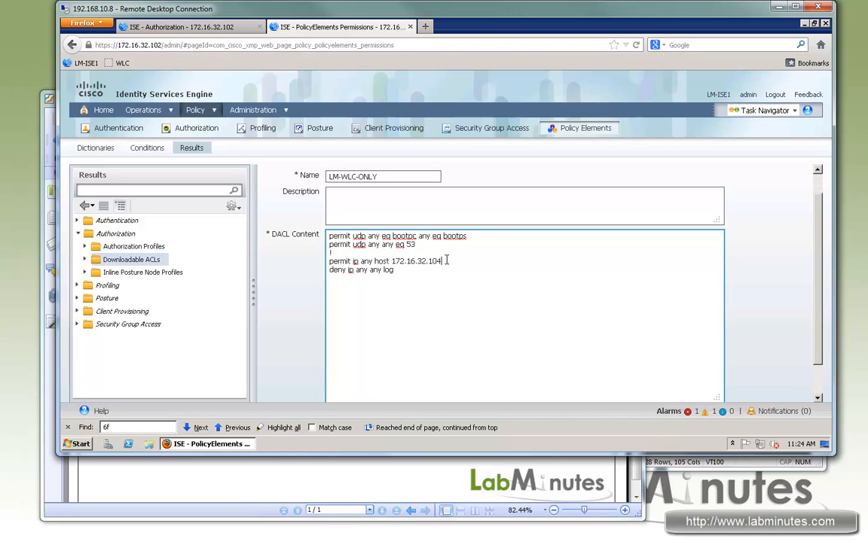
key("Return")
type("!")
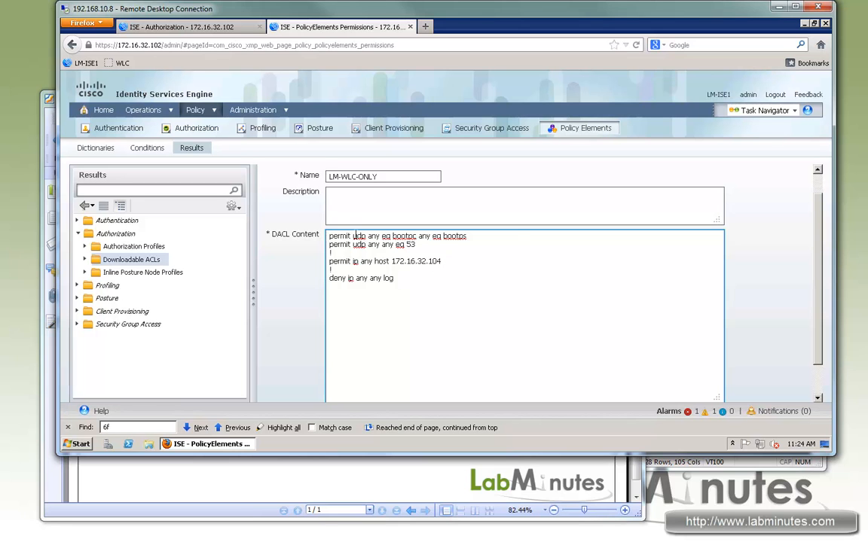
key("ctrl+a")
left_click(732, 345)
scroll(732, 345, "down", 1)
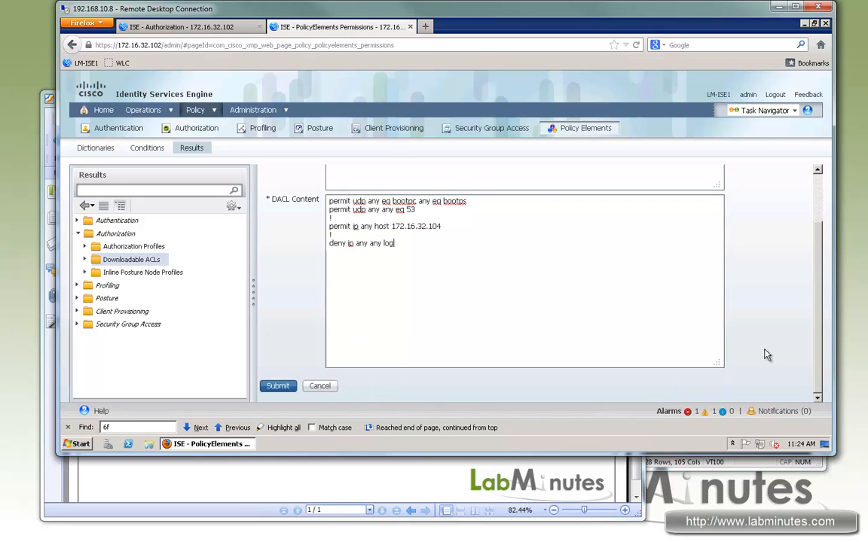
left_click(277, 385)
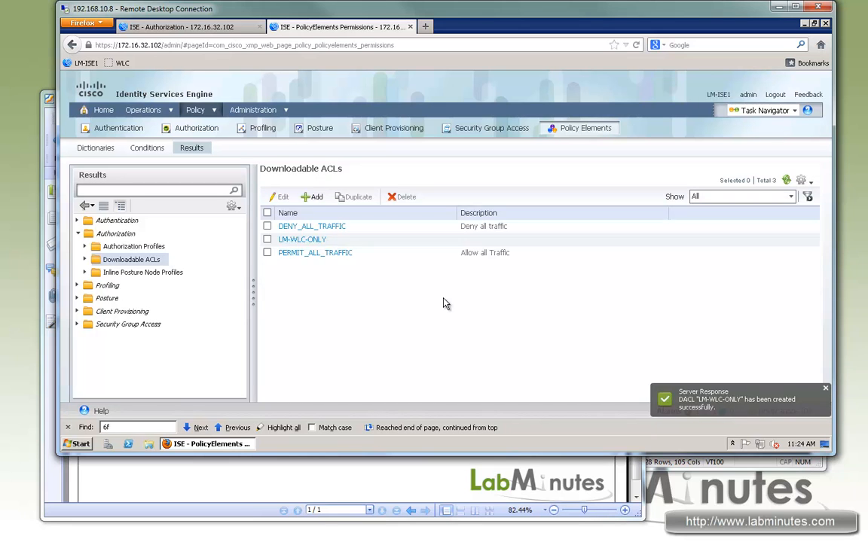
- Create and submit a second downloadable ACL named LM-PERMIT-ALL with the content permit ip any any
left_click(315, 199)
left_click(344, 201)
type("M")
key("BackSpace")
type("LM-")
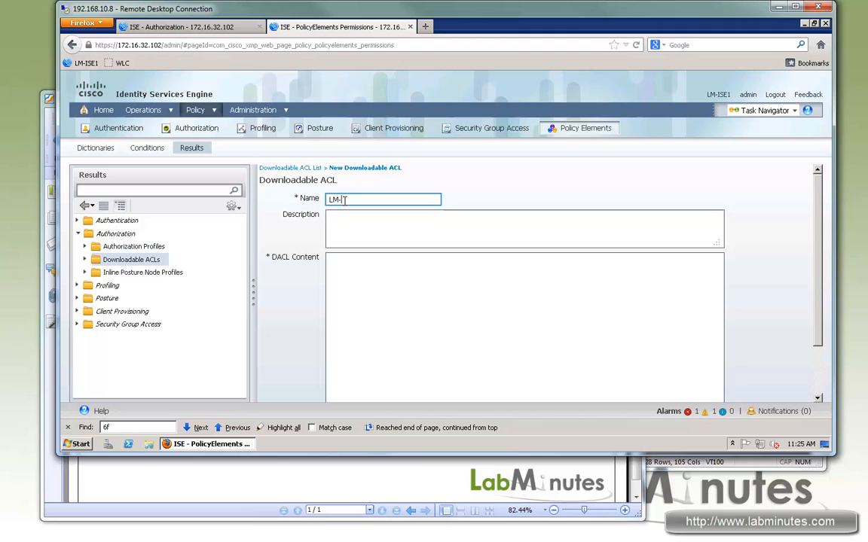
type("PERMIT-ALL")
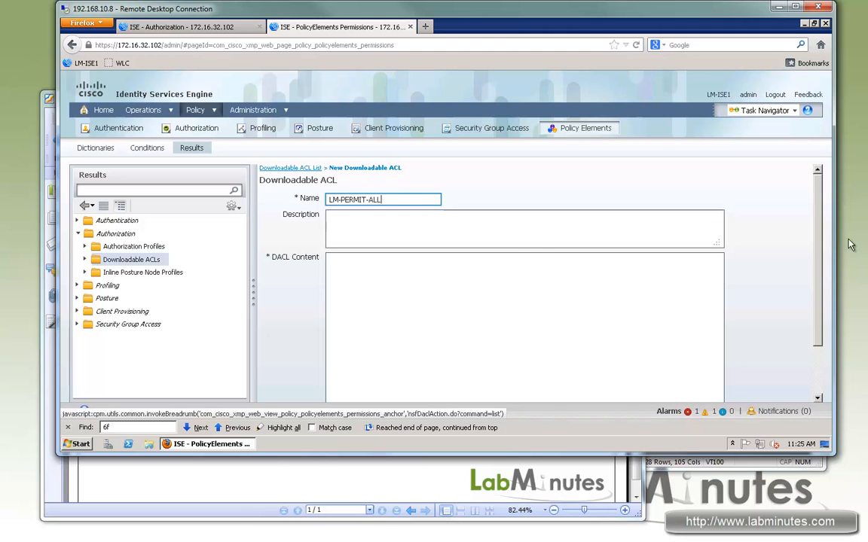
left_click(520, 280)
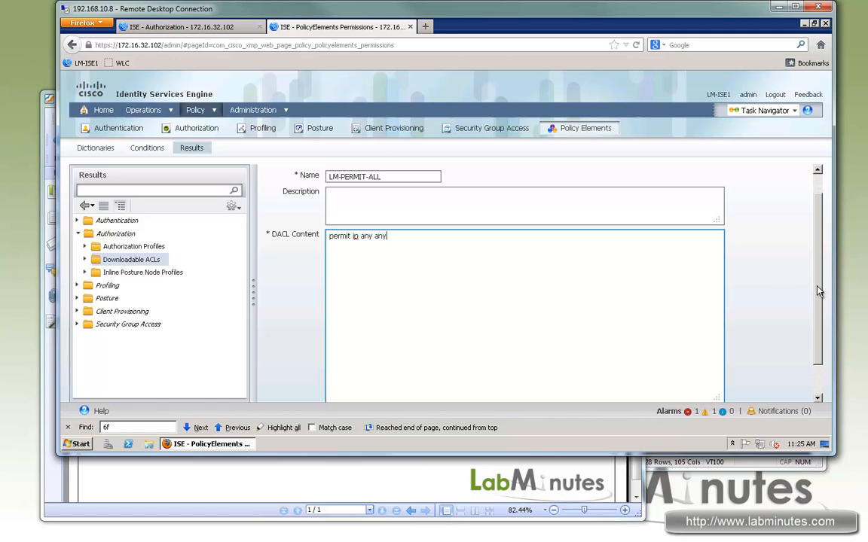
left_click_drag(817, 287, 817, 290)
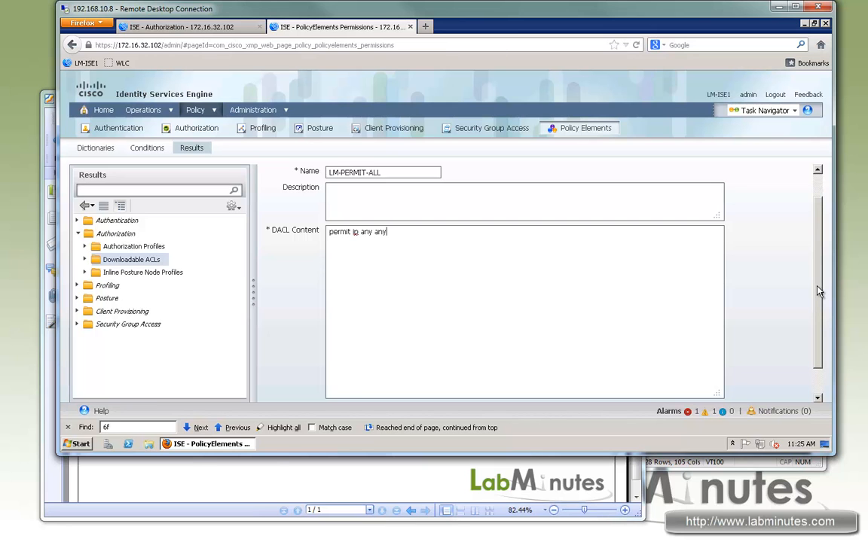
left_click_drag(818, 287, 818, 325)
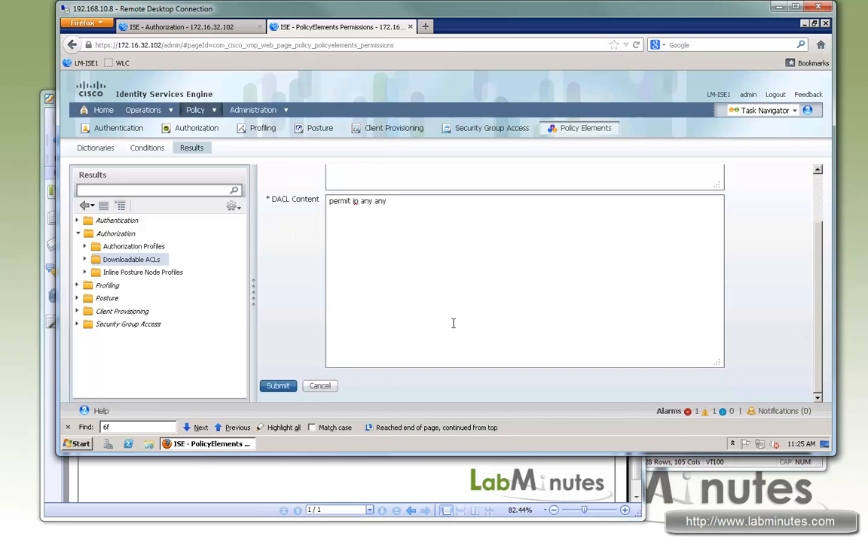
left_click(278, 386)
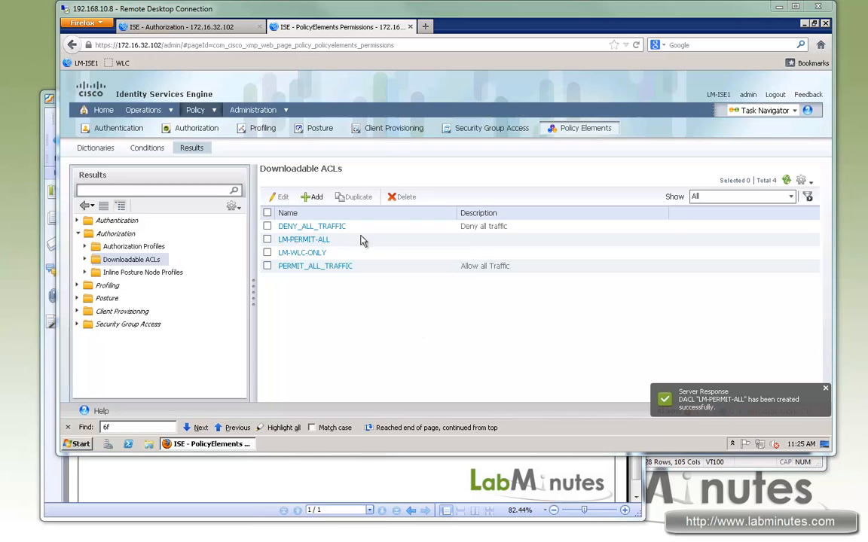
- Create and submit an authorization profile named LM-AP with the LM-WLC-ONLY DACL applied
left_click(99, 248)
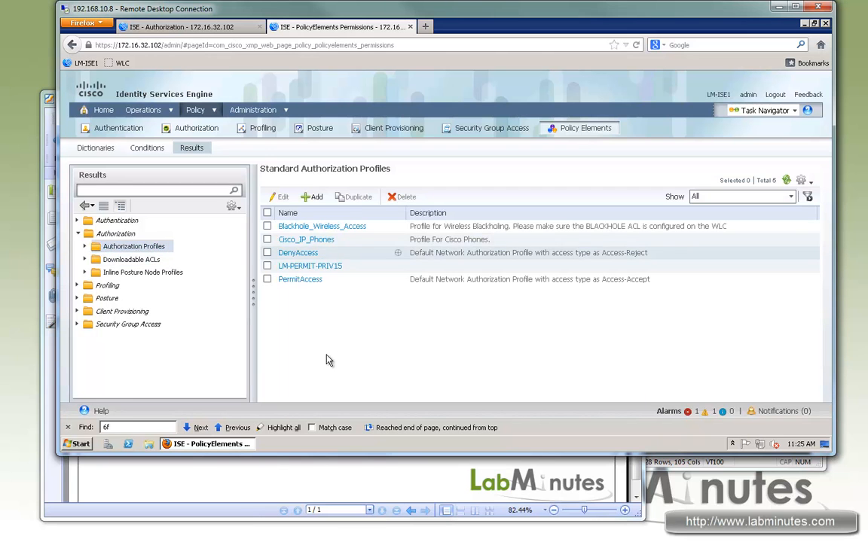
left_click(312, 197)
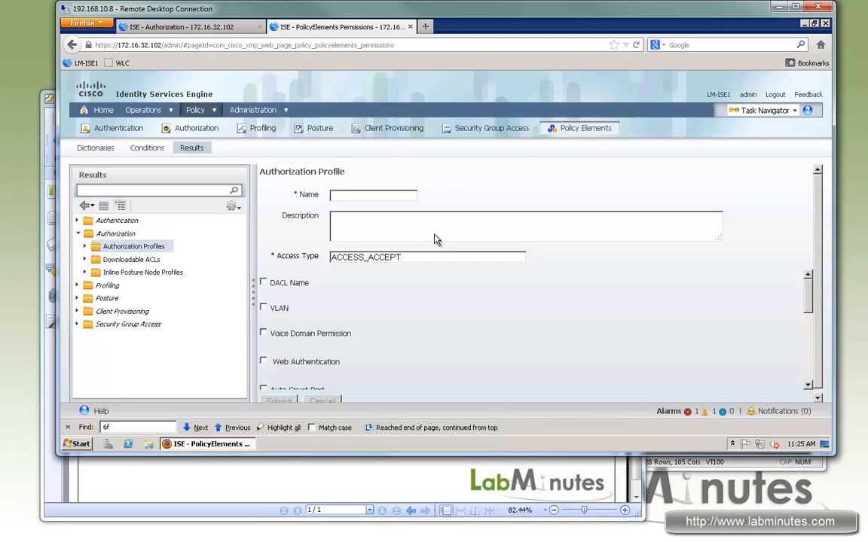
left_click(366, 203)
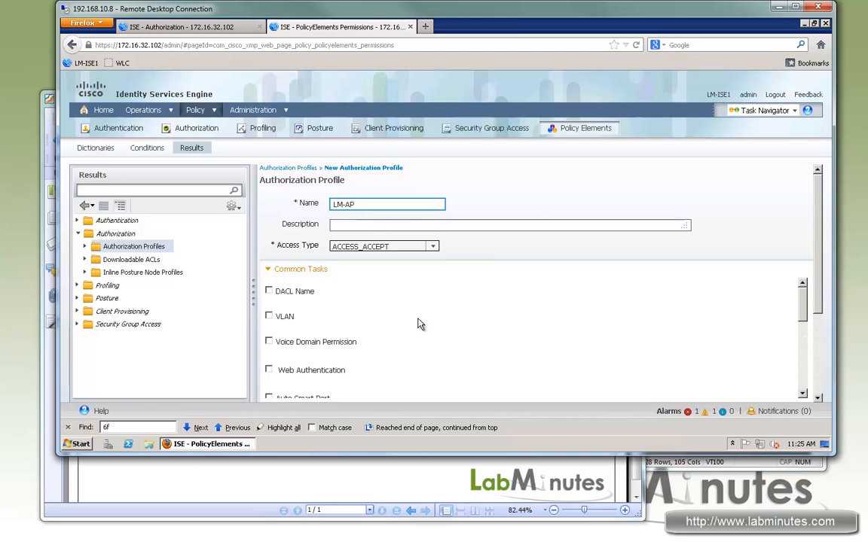
left_click(269, 291)
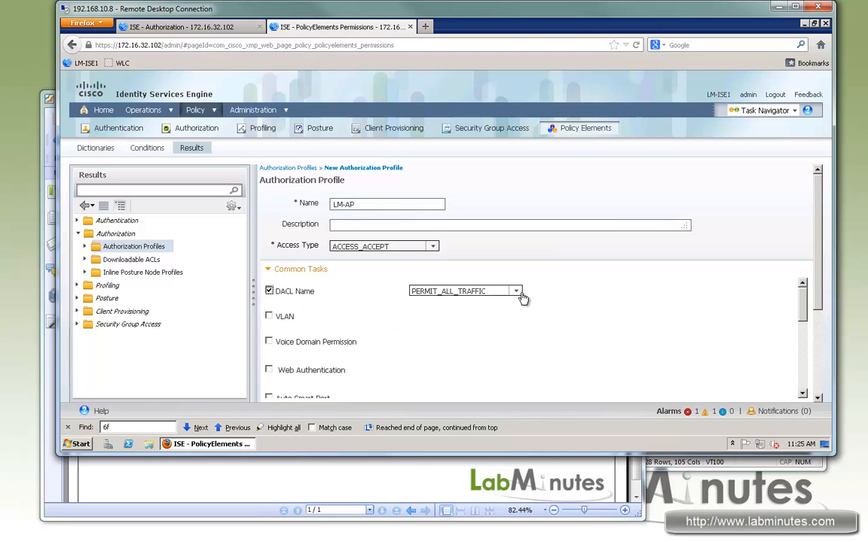
left_click(516, 294)
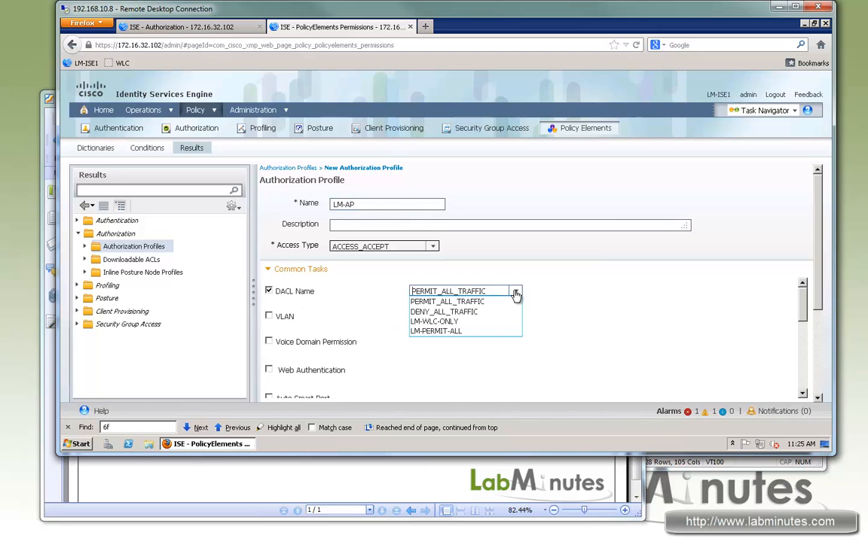
left_click(449, 322)
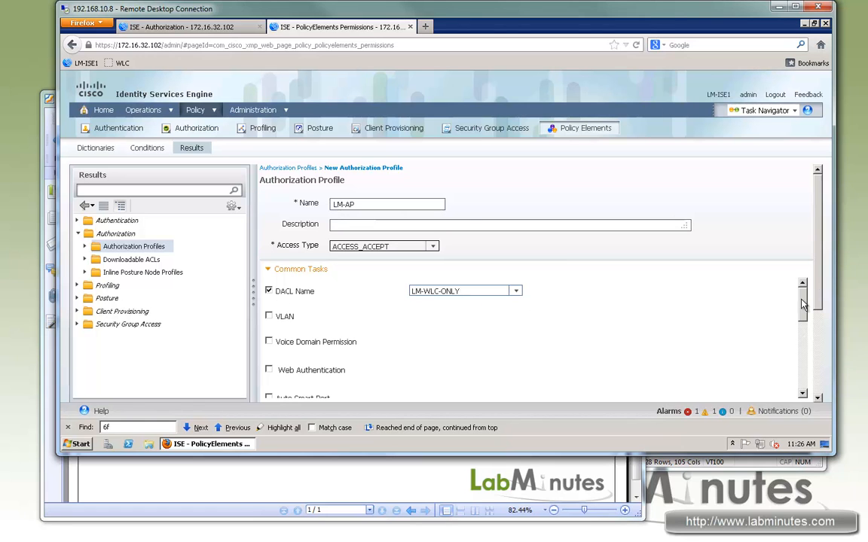
scroll(735, 316, "down", 6)
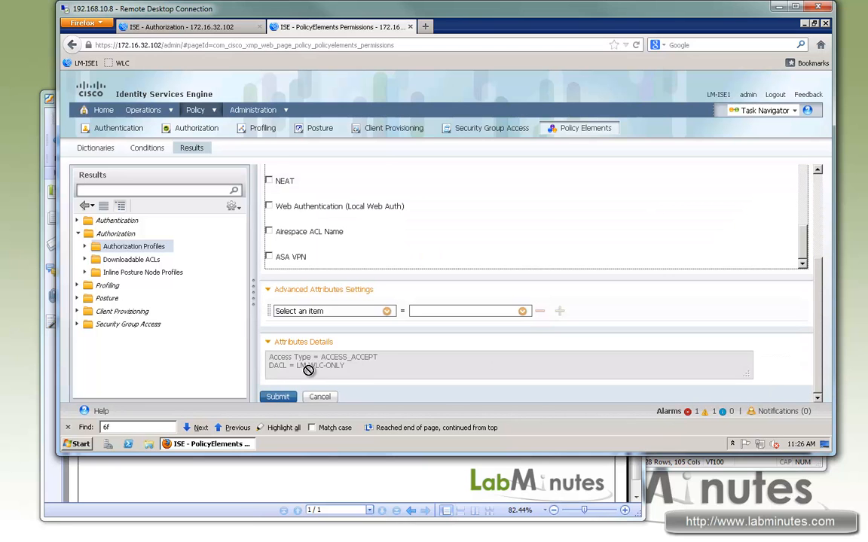
left_click(281, 397)
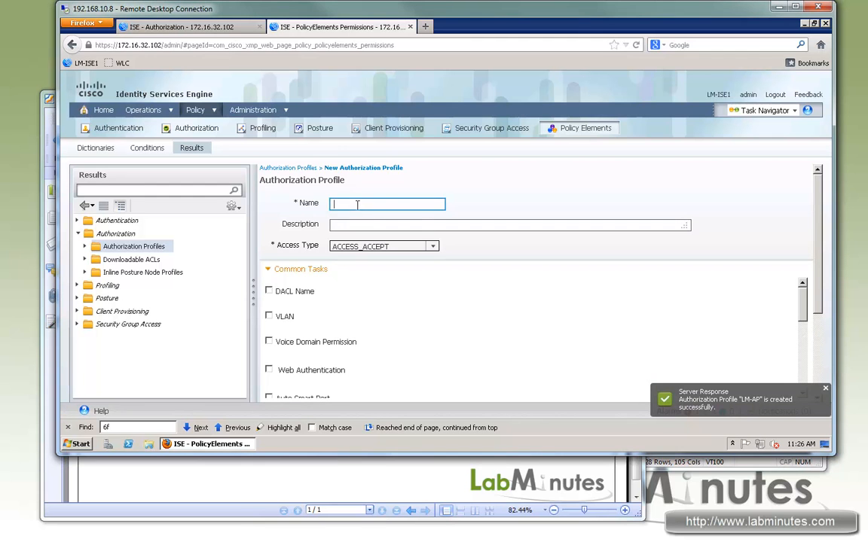
- Create and submit an authorization profile named LM-PERMIT-ALL with the LM-PERMIT-ALL DACL applied
type("PERMIT-ALL")
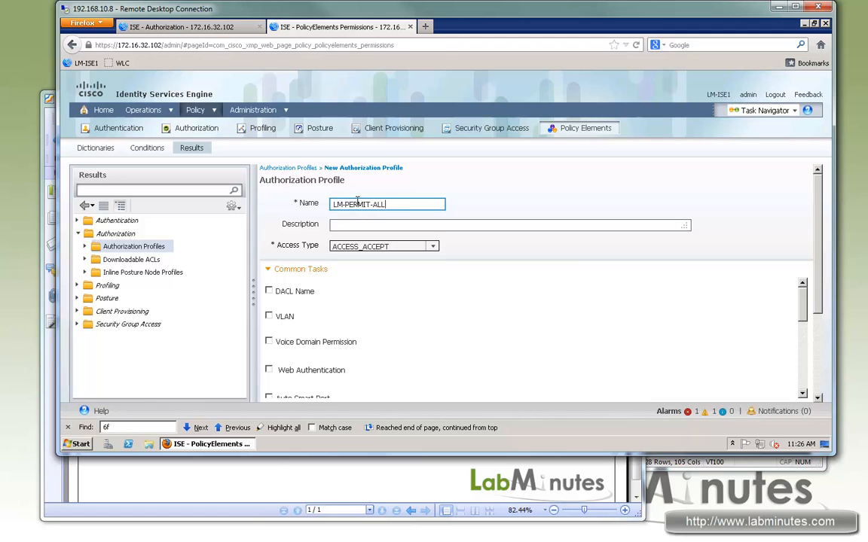
left_click(269, 291)
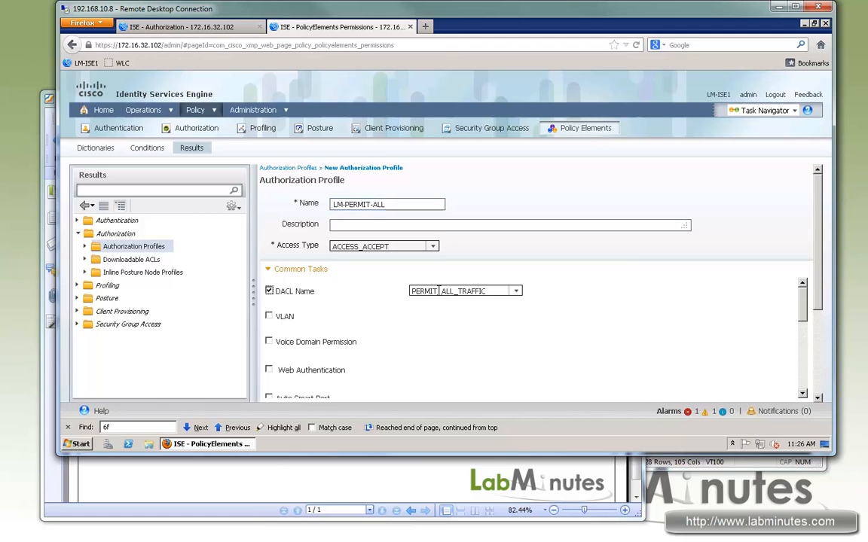
left_click(517, 291)
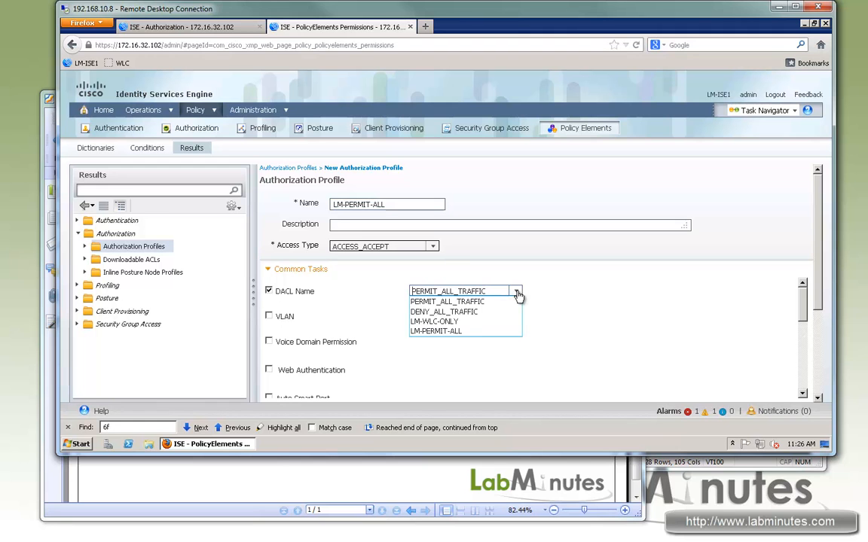
left_click(435, 331)
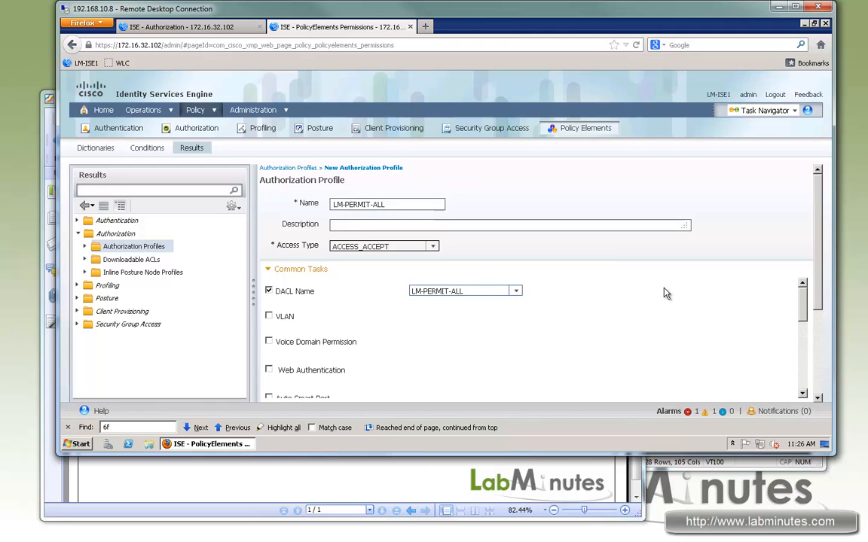
scroll(790, 380, "down", 3)
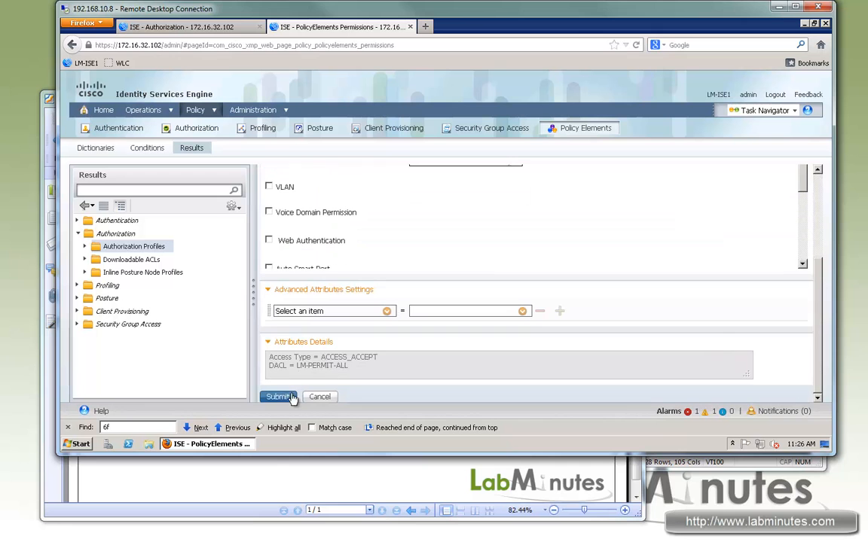
left_click(279, 397)
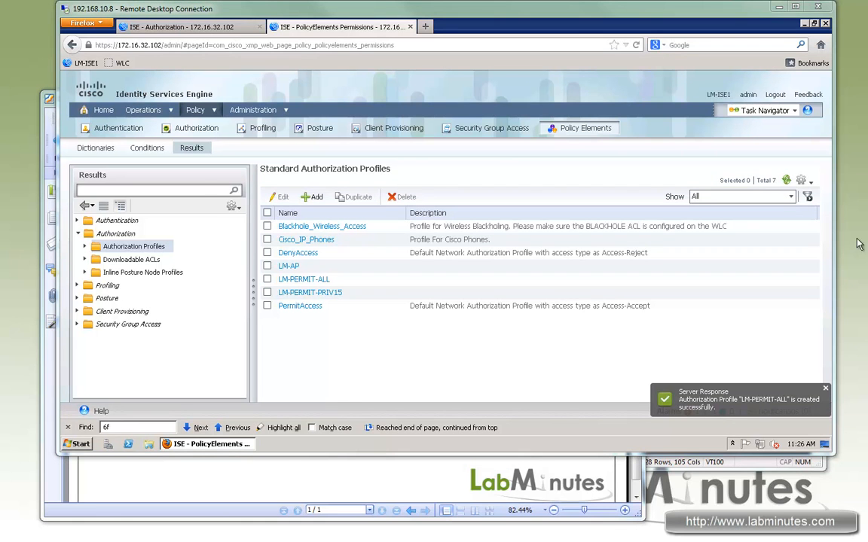
- In the authorization policy, insert a rule named LM-WIRED-MAB-AP above the Wireless Black List Default rule
left_click(216, 30)
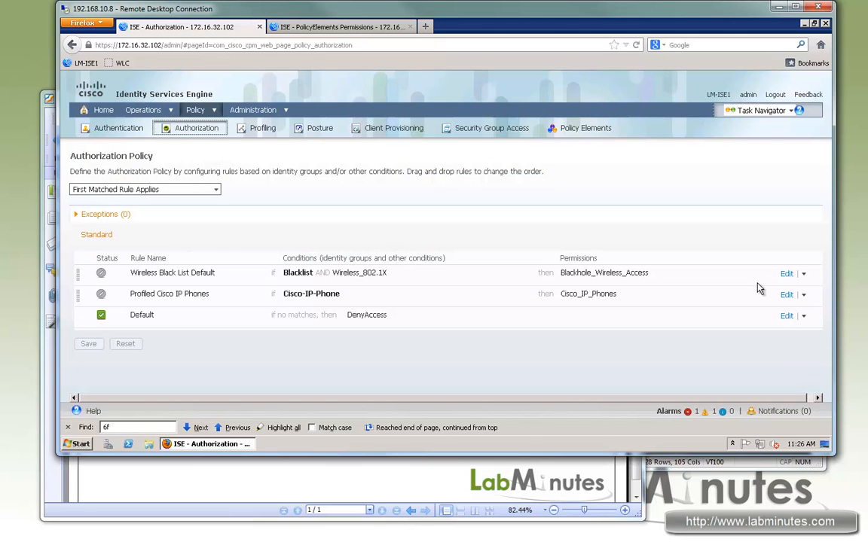
left_click(803, 275)
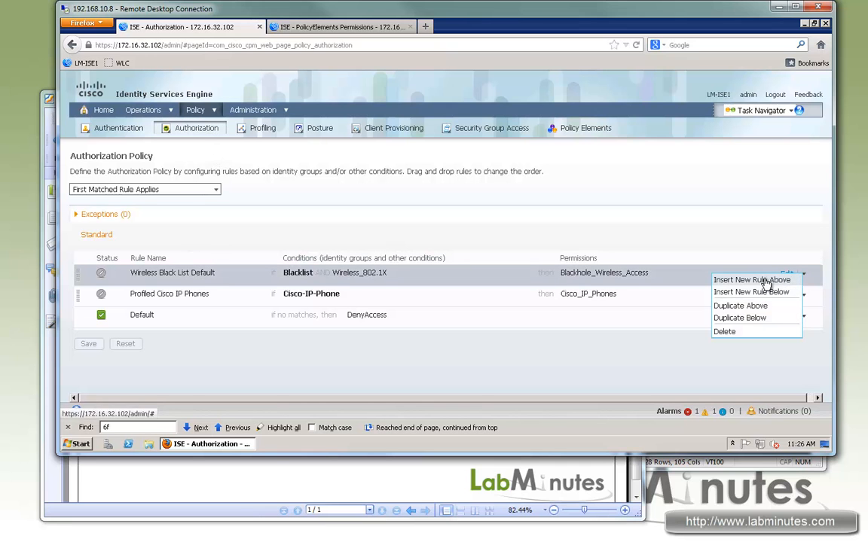
left_click(768, 281)
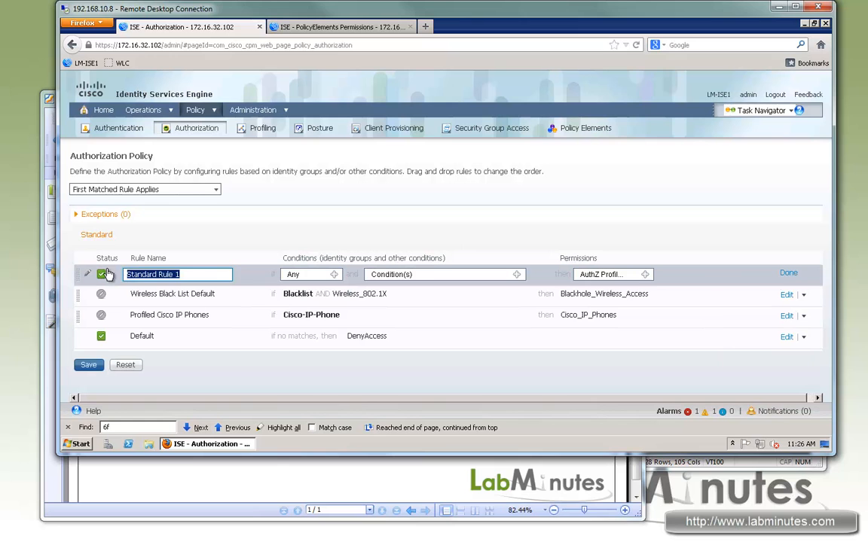
type("LM-WIRED-MAB-AP")
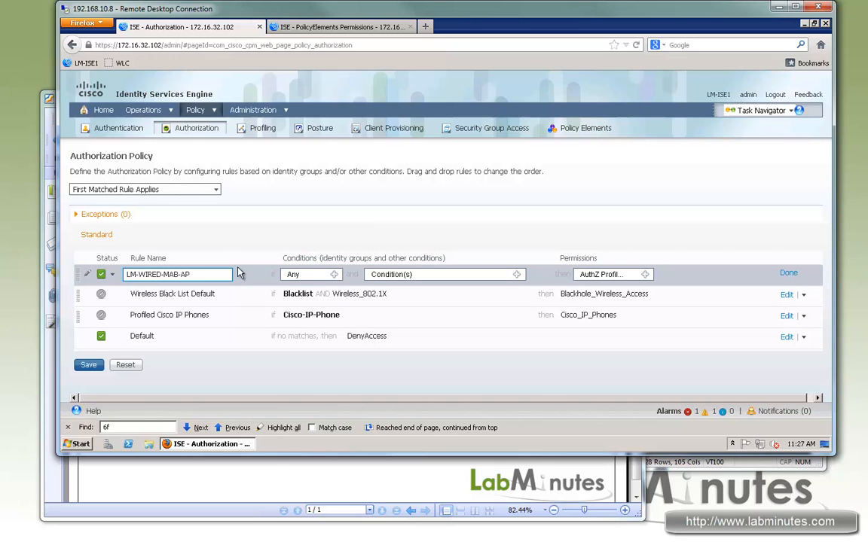
- Set the LM-WIRED-MAB-AP rule's identity group condition to the profiled endpoint group Cisco-Access-Point
left_click(335, 277)
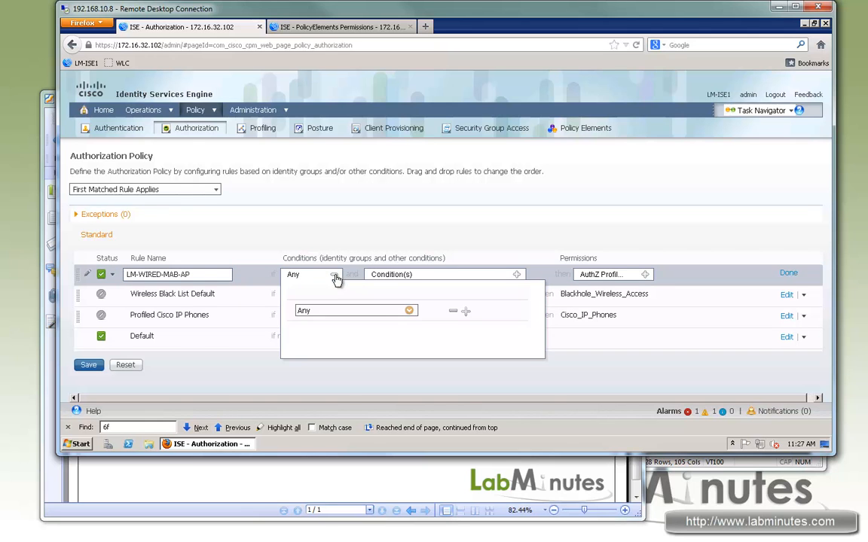
left_click(410, 312)
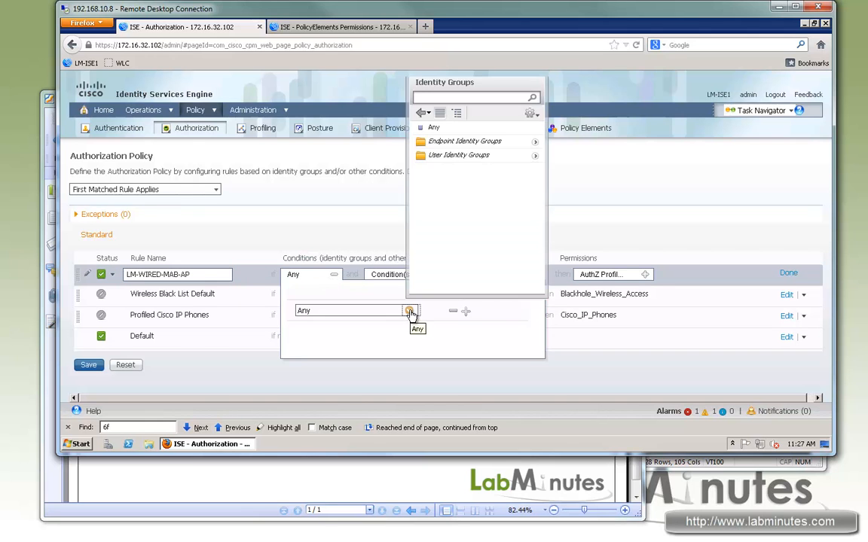
left_click(535, 141)
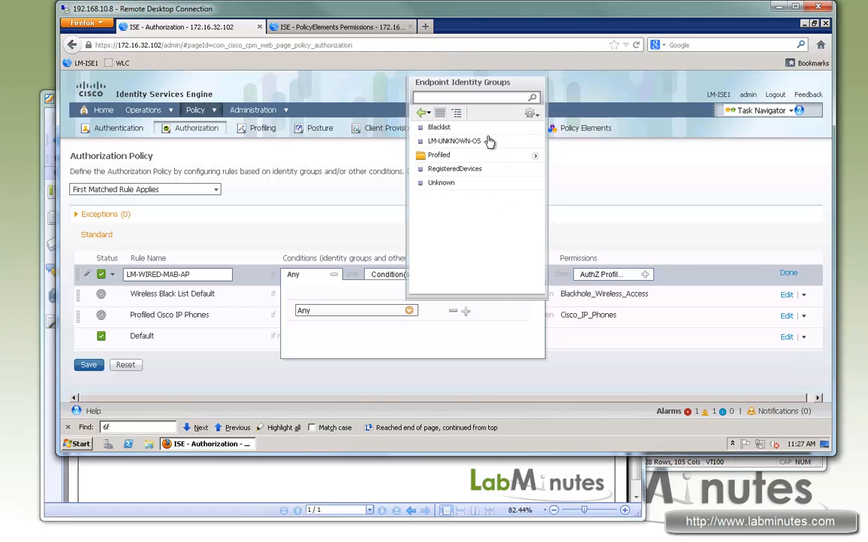
left_click(535, 155)
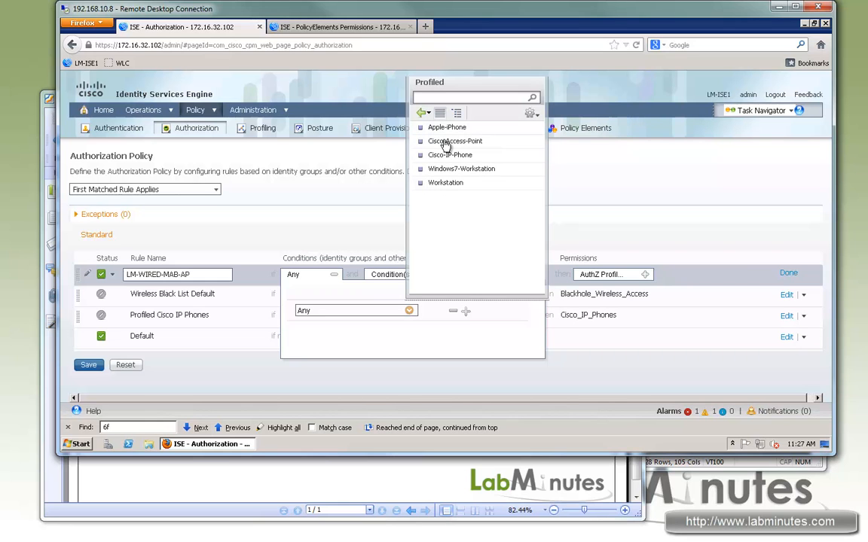
left_click(447, 142)
left_click(455, 232)
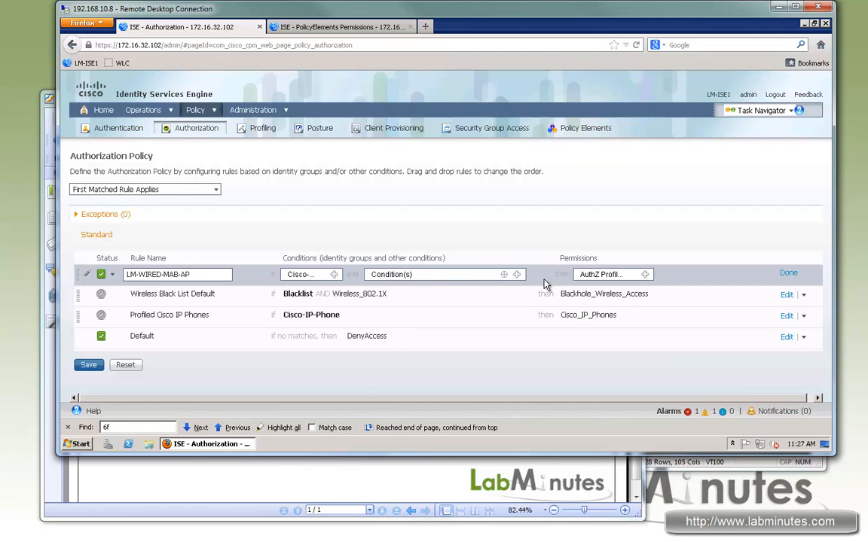
- Assign the standard profile LM-AP as the LM-WIRED-MAB-AP rule's permission and finish editing the rule
left_click(645, 275)
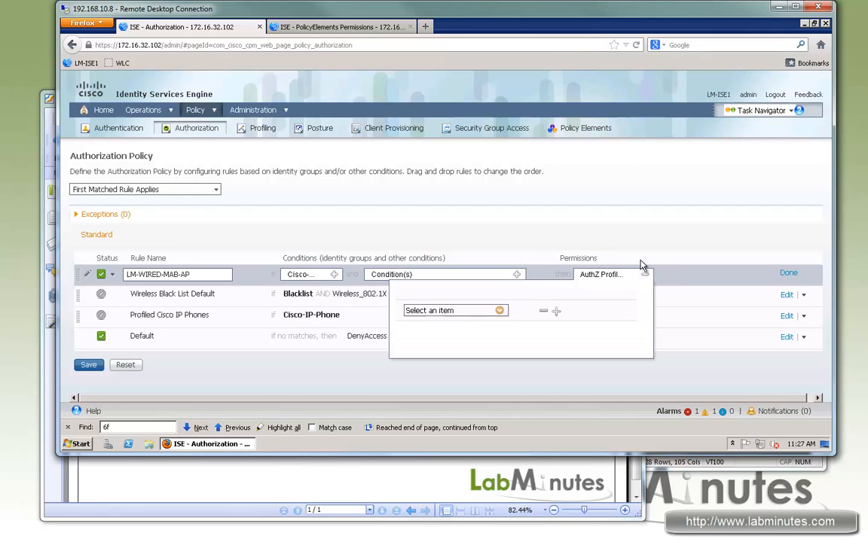
left_click(500, 311)
left_click(623, 156)
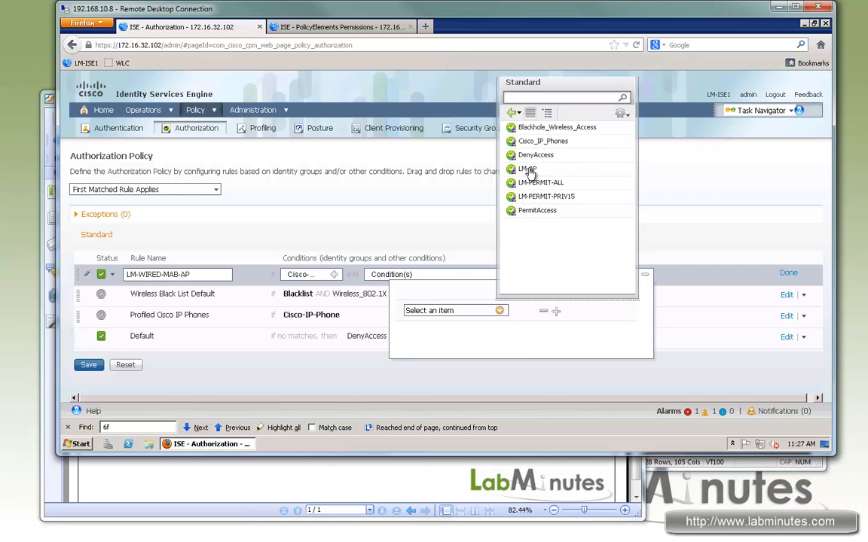
left_click(530, 171)
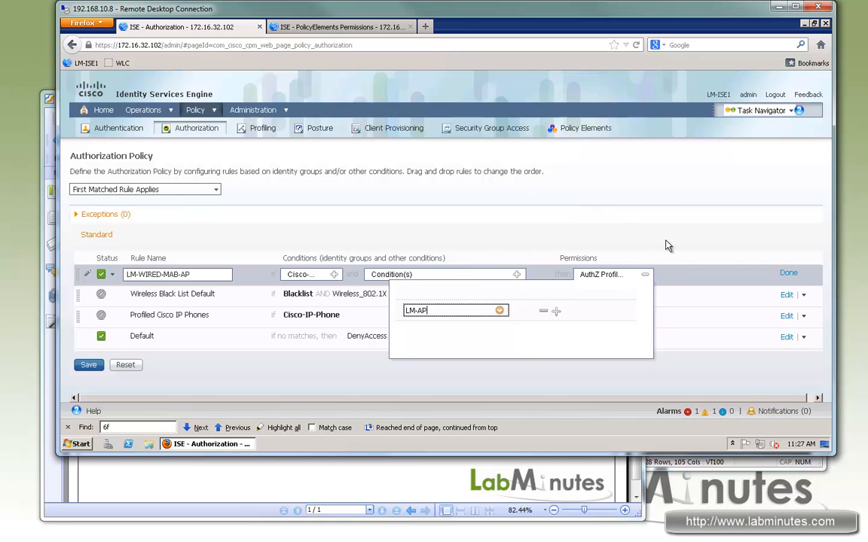
left_click(788, 273)
- Duplicate the LM-WIRED-MAB-AP rule below itself and rename the copy LM-WIRED-MAB
left_click(803, 274)
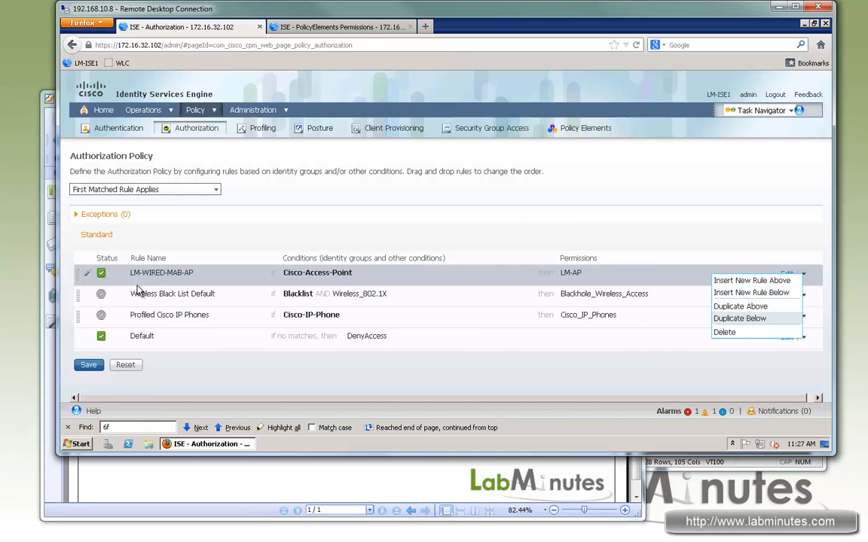
left_click_drag(216, 296, 182, 297)
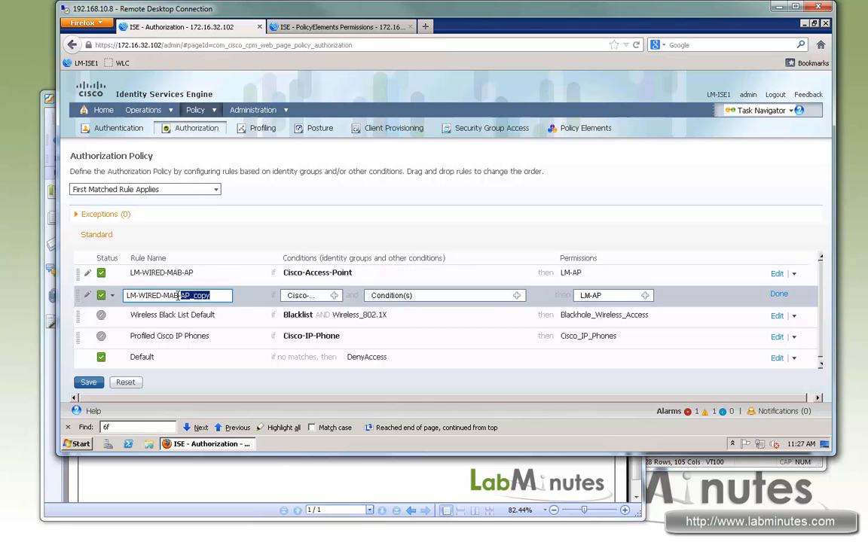
key("BackSpace")
key("BackSpace")
- Change the LM-WIRED-MAB rule's identity group to the profiled endpoint group Cisco-IP-Phone
left_click(333, 296)
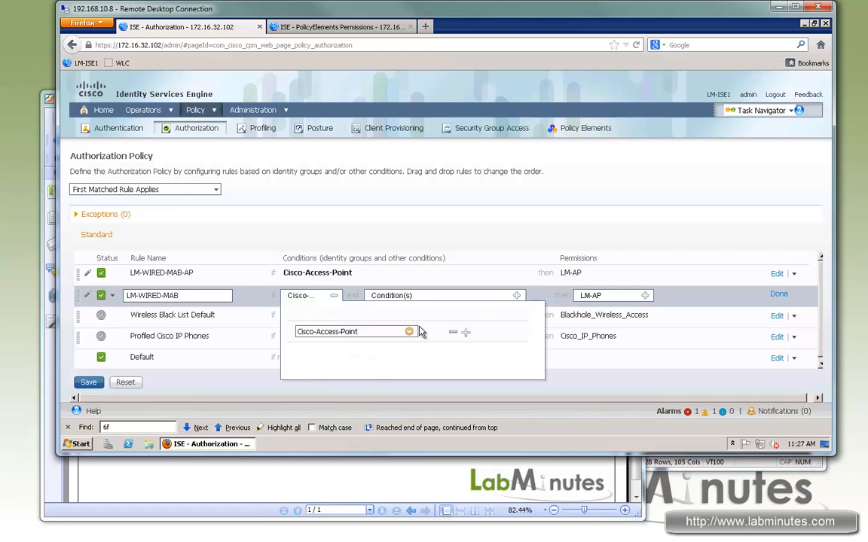
left_click(410, 333)
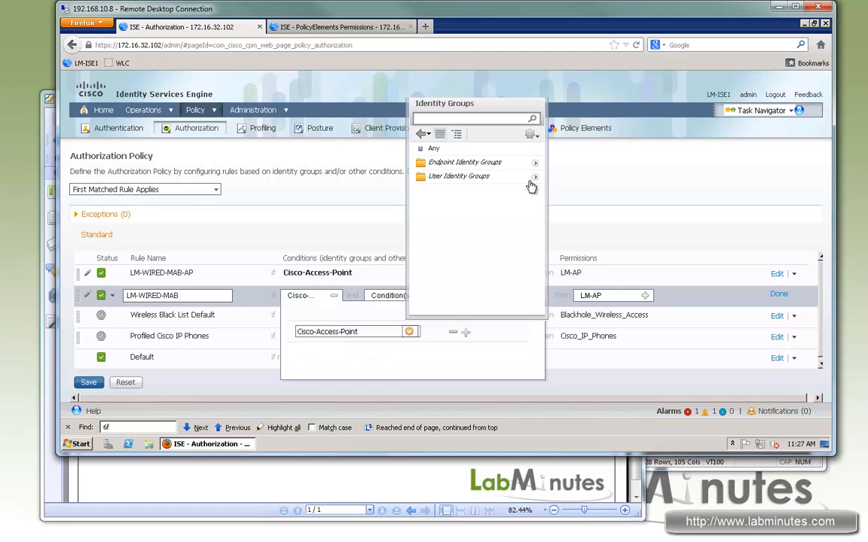
left_click(421, 133)
left_click(536, 166)
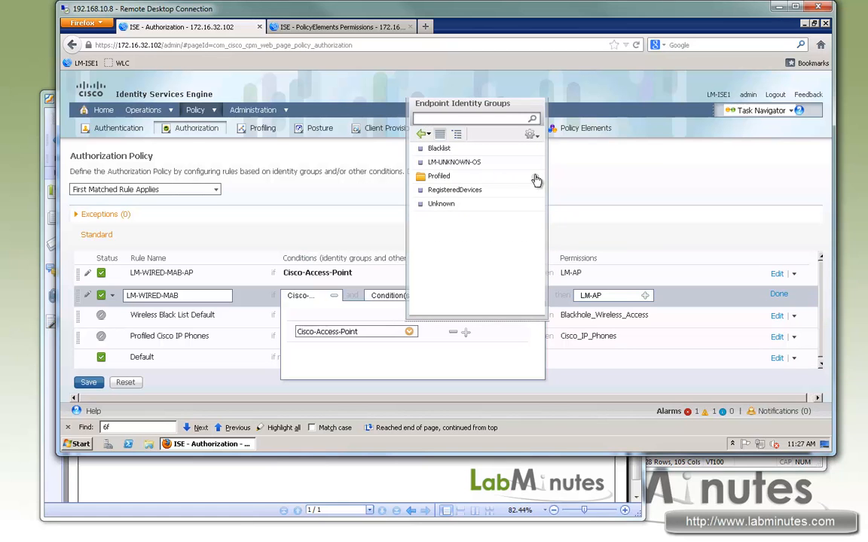
left_click(536, 179)
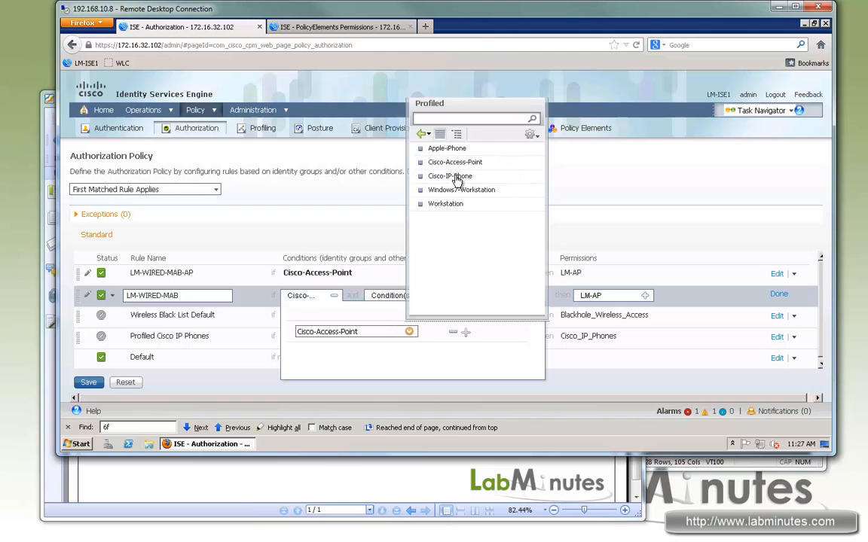
left_click(457, 177)
- Add the endpoint identity group LM-UNKNOWN-OS as an alternative condition in the LM-WIRED-MAB rule
left_click(465, 332)
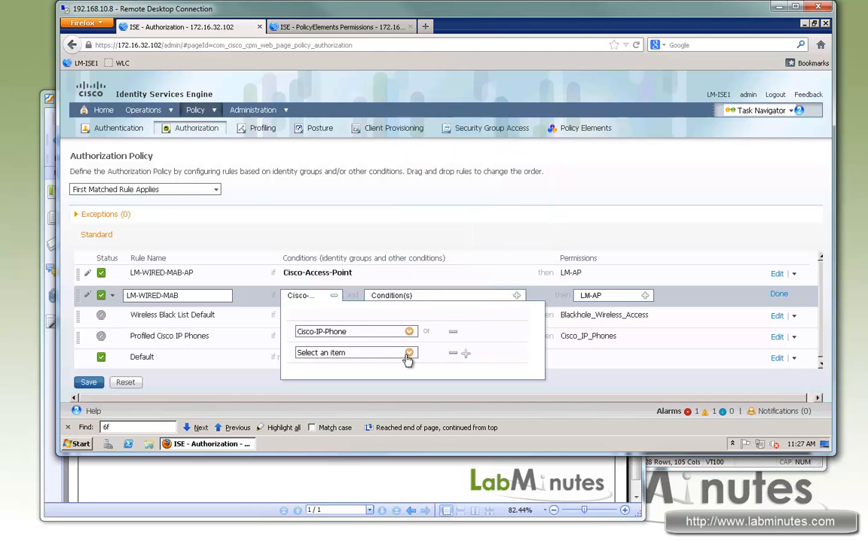
left_click(409, 353)
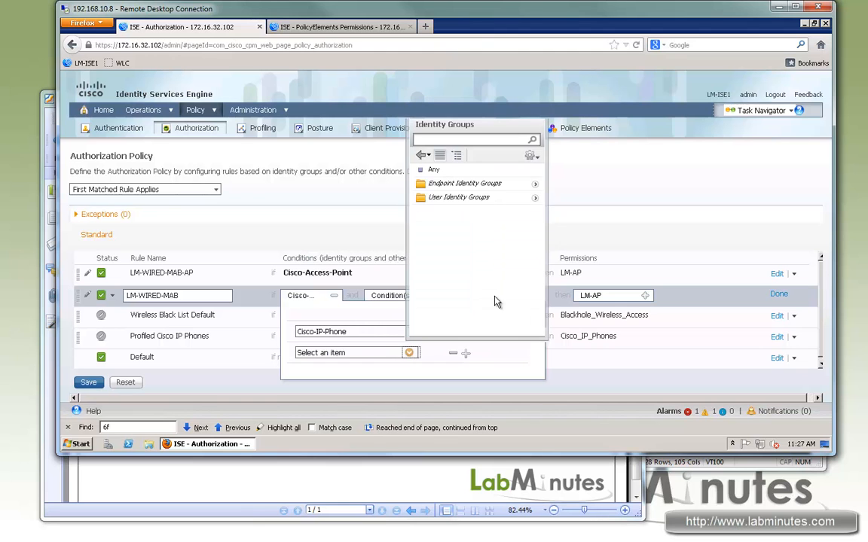
left_click(536, 187)
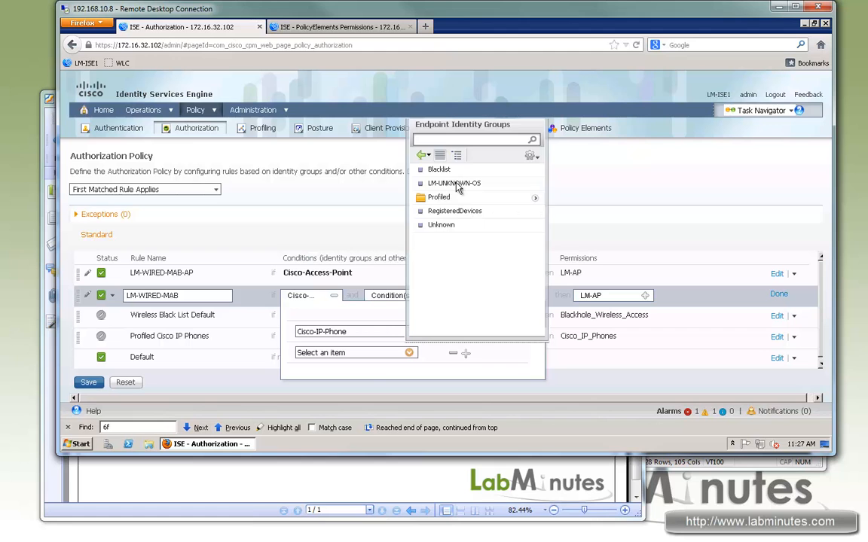
left_click(445, 184)
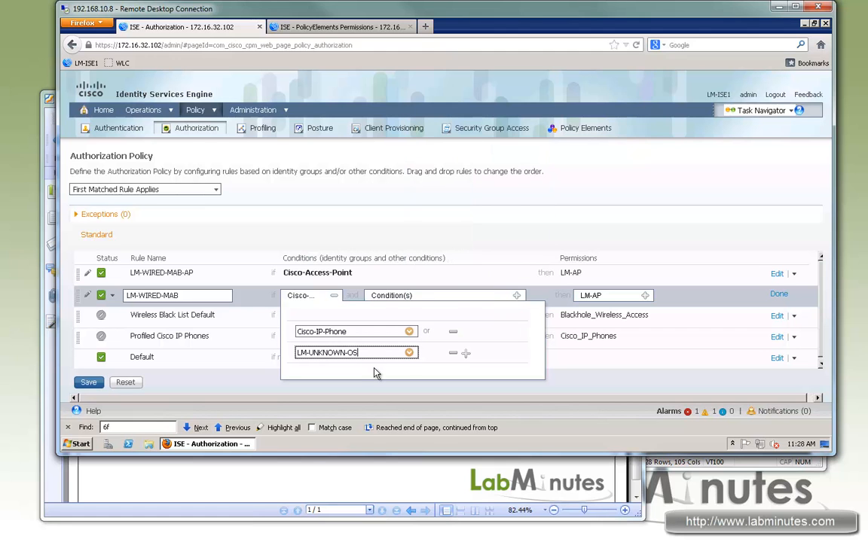
left_click(503, 251)
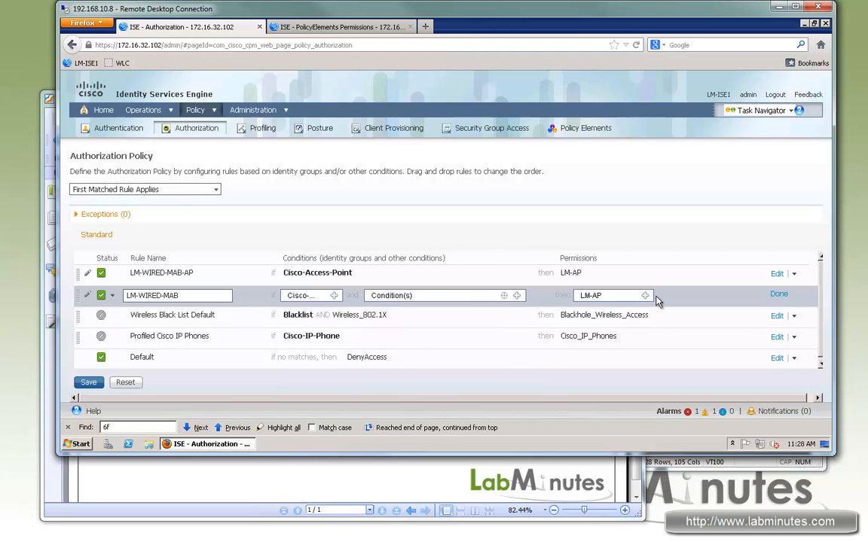
- Set the LM-WIRED-MAB rule's permission to the standard profile LM-PERMIT-ALL and save the authorization policy
left_click(645, 296)
left_click(500, 333)
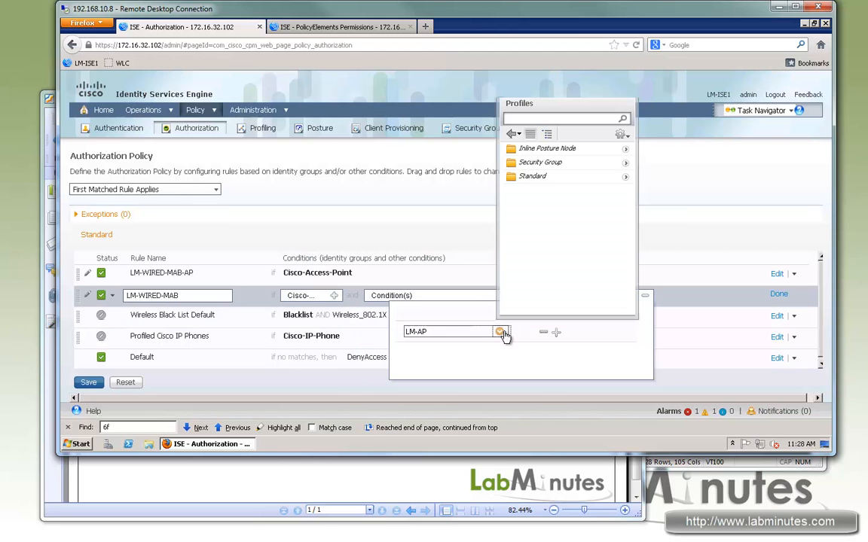
left_click(625, 177)
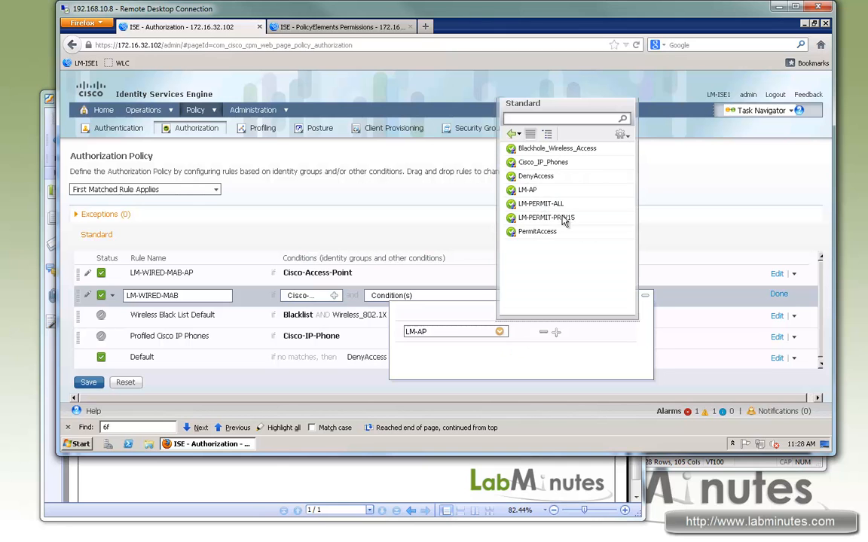
left_click(542, 204)
left_click(778, 294)
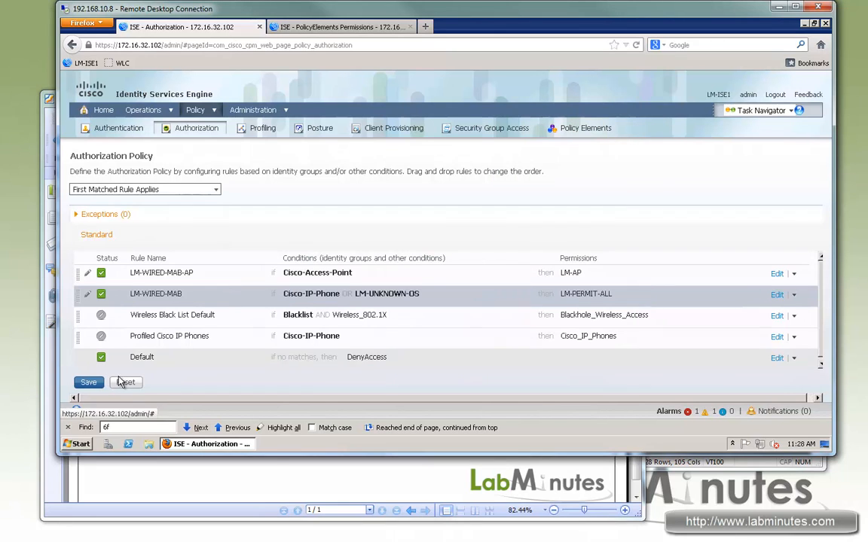
left_click(89, 384)
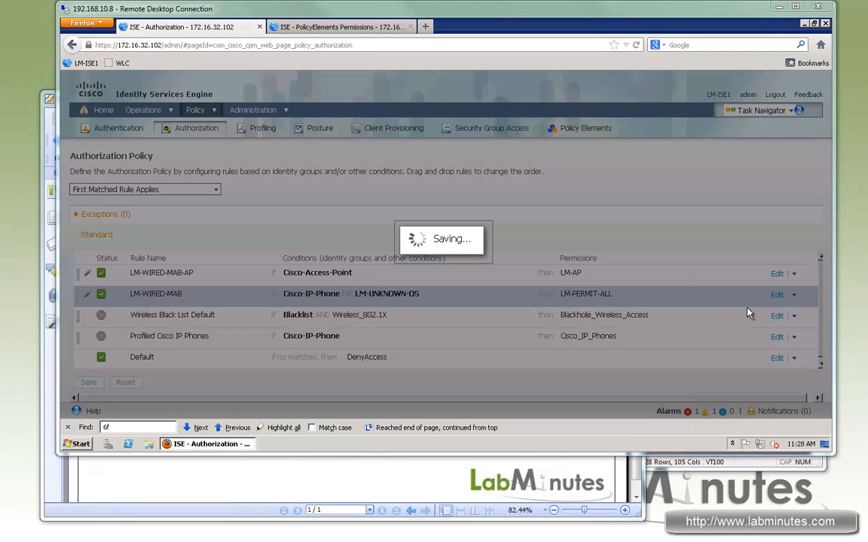
- Switch to the SecureCRT session and display the running configuration of switch interface f1/0/14
left_click(745, 465)
left_click(534, 349)
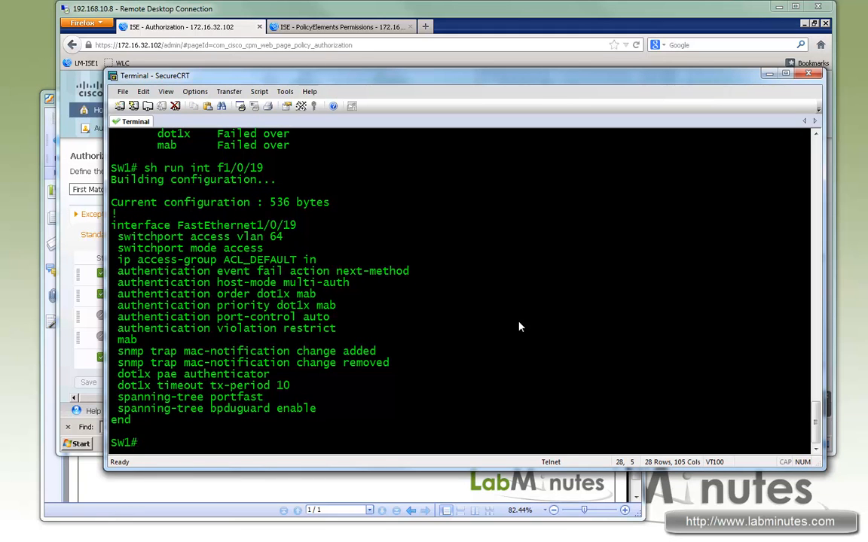
key("Up")
key("BackSpace")
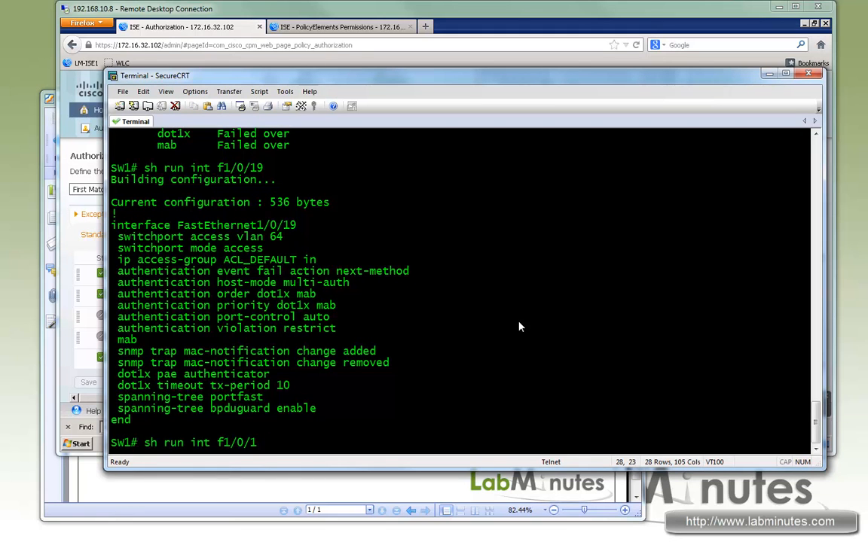
type("4")
key("Return")
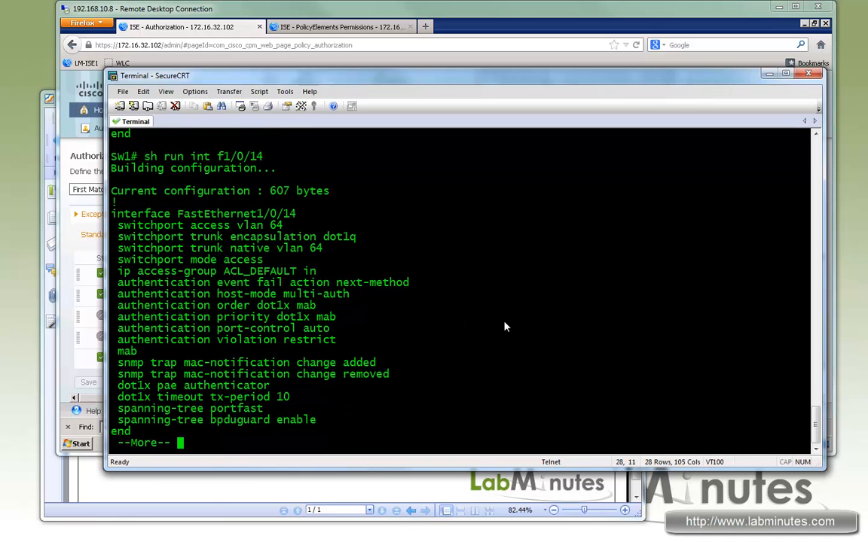
key("?")
key("space")
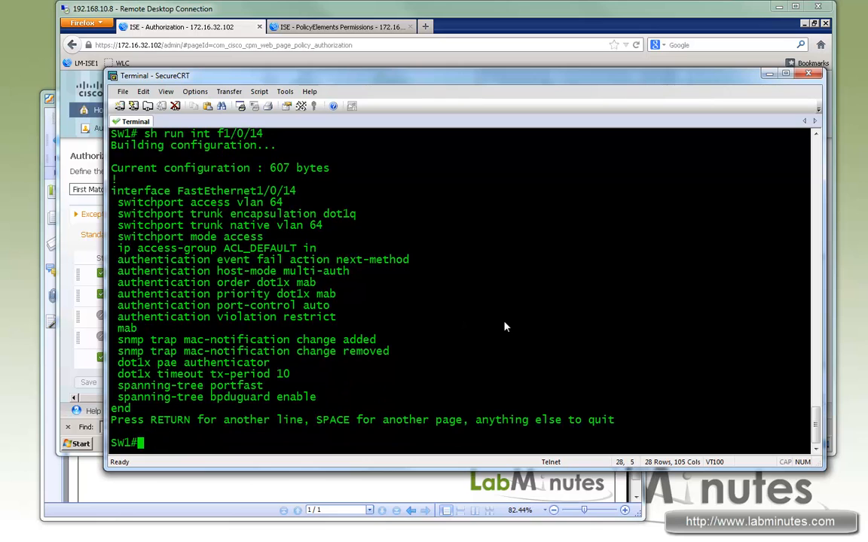
type("?")
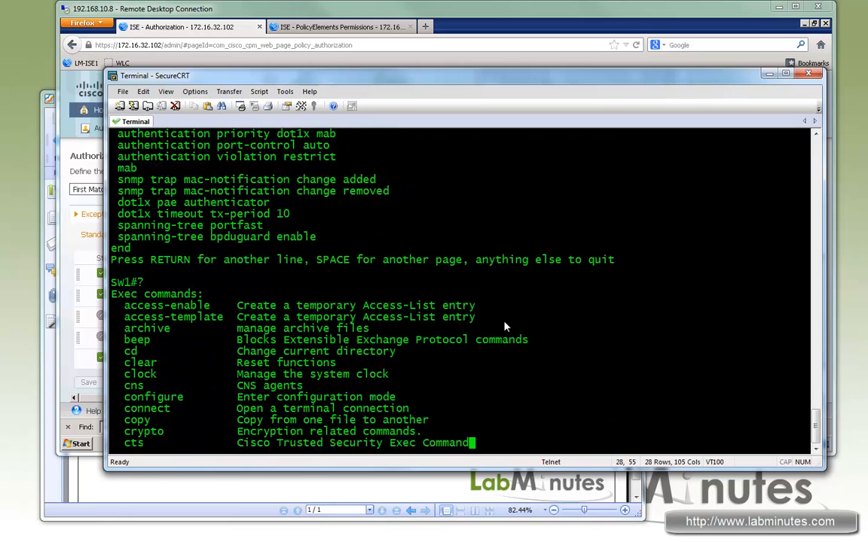
type("?")
key("space")
key("?")
key("?")
key("?")
key("?")
key("?")
key("?")
type("q")
type("sh")
type(" authen")
- List the available options of the switch's show authentication command
key("Tab")
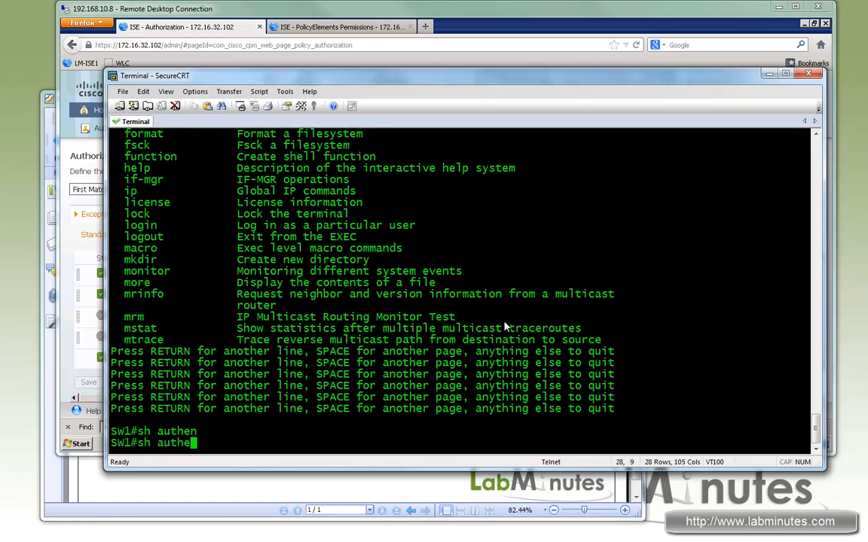
type("s")
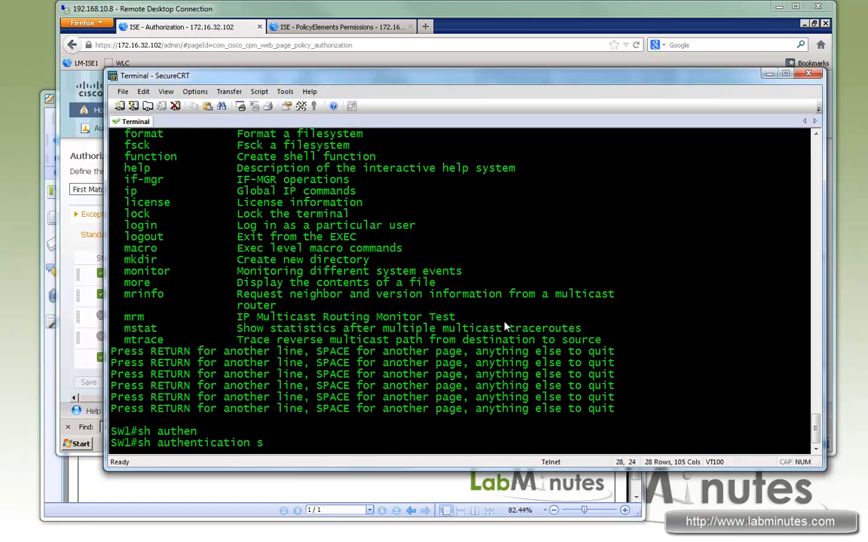
type("?")
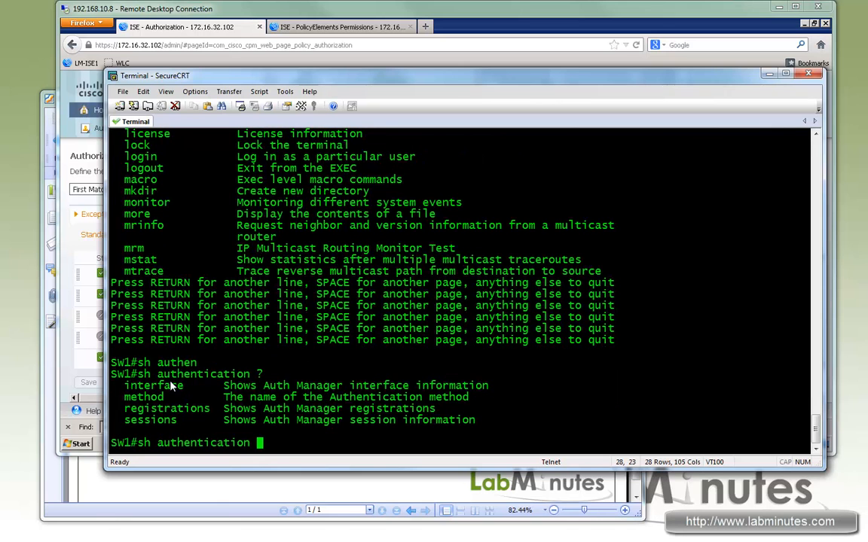
type("inter")
- Show the authentication information for interface f1/0/14 and examine the client's MAC address, method and session entry
key("Tab")
type("?")
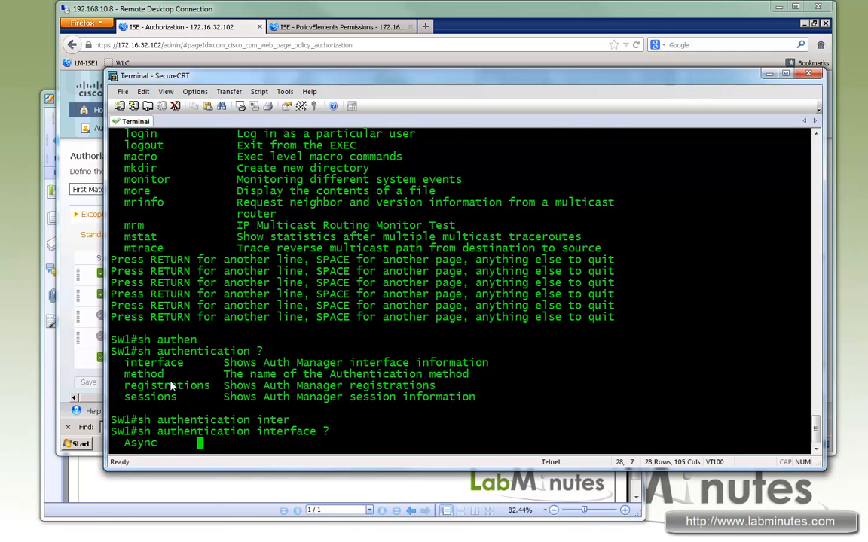
type("f1/0/14 ?")
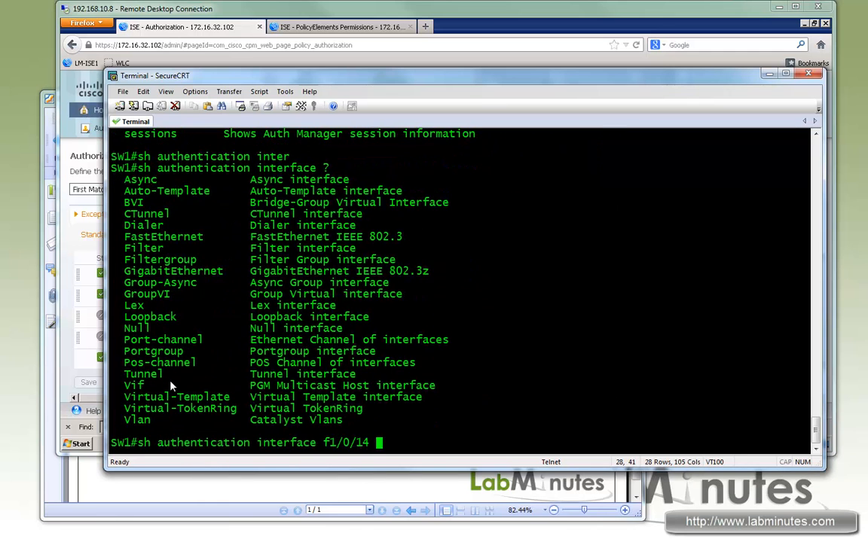
key("Return")
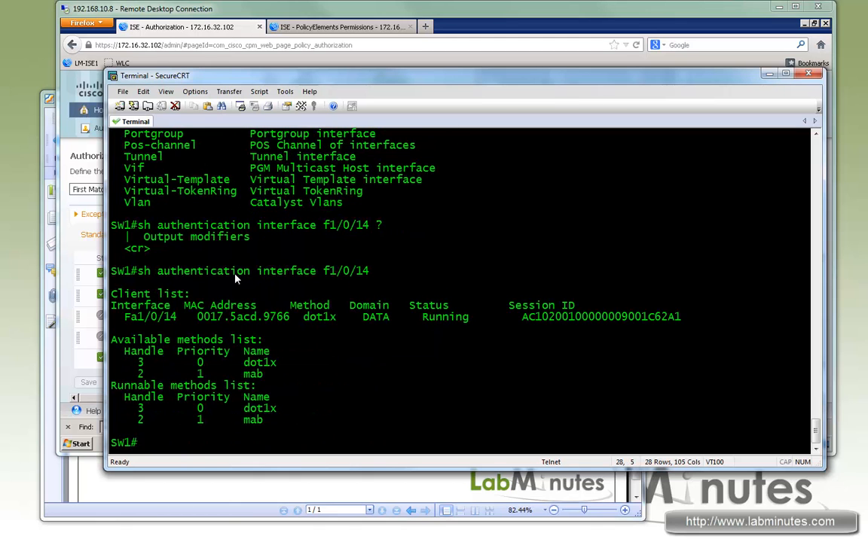
left_click_drag(163, 271, 378, 274)
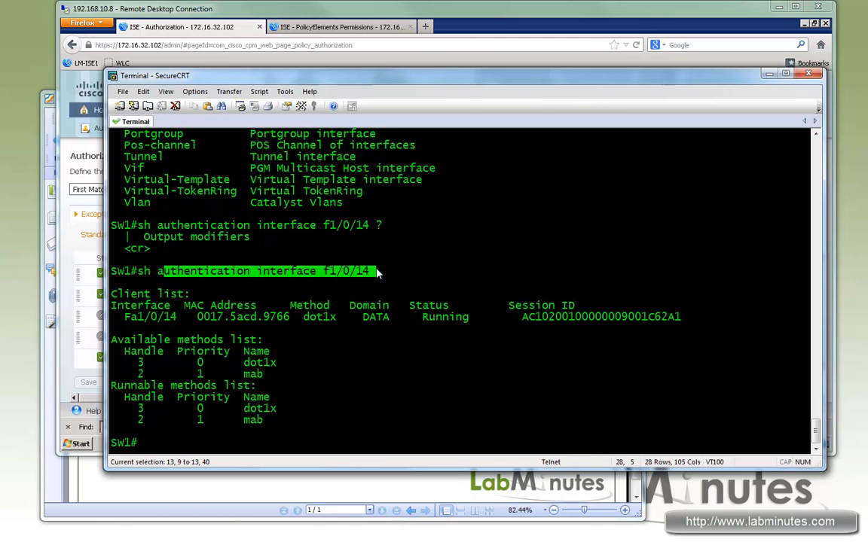
left_click_drag(290, 317, 196, 317)
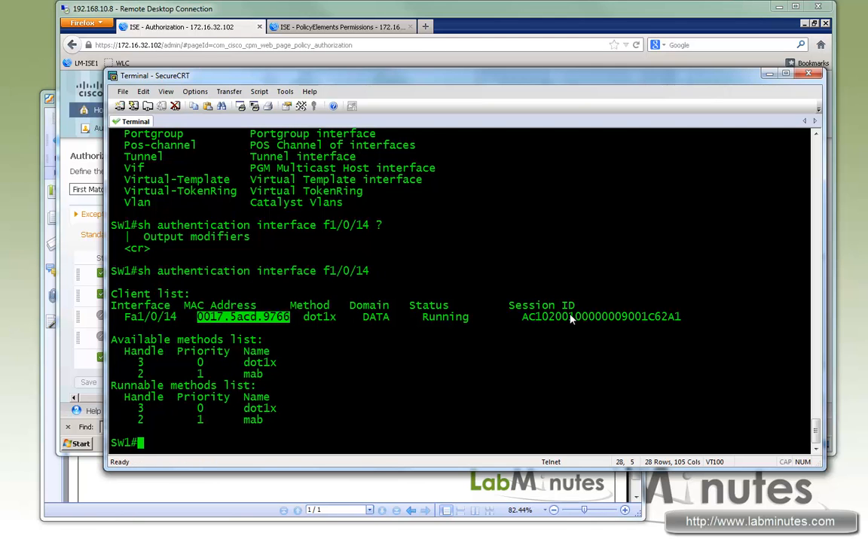
left_click_drag(577, 318, 236, 324)
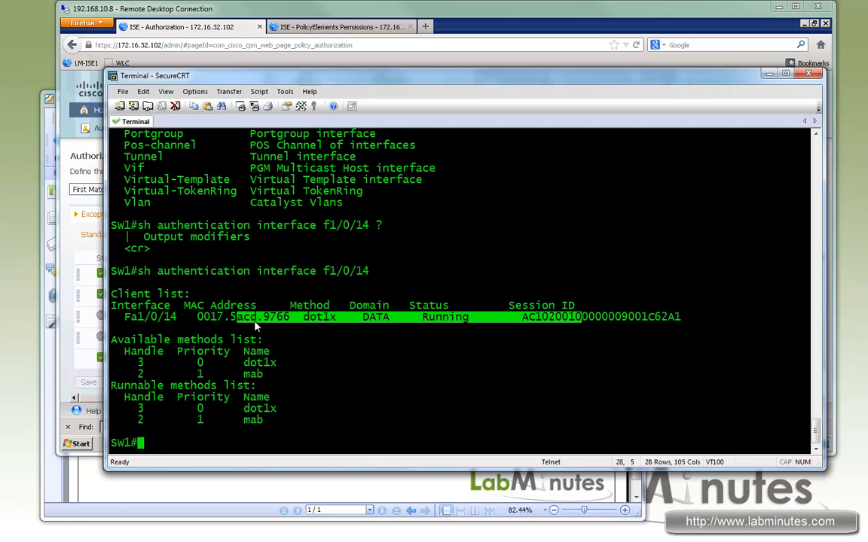
left_click_drag(309, 317, 362, 317)
- Look up the method option of show authentication and run it for the mab method
key("Up")
key("BackSpace")
key("BackSpace")
key("BackSpace")
key("BackSpace")
key("BackSpace")
key("BackSpace")
key("BackSpace")
key("BackSpace")
key("BackSpace")
key("BackSpace")
key("BackSpace")
key("BackSpace")
key("BackSpace")
key("BackSpace")
key("BackSpace")
key("BackSpace")
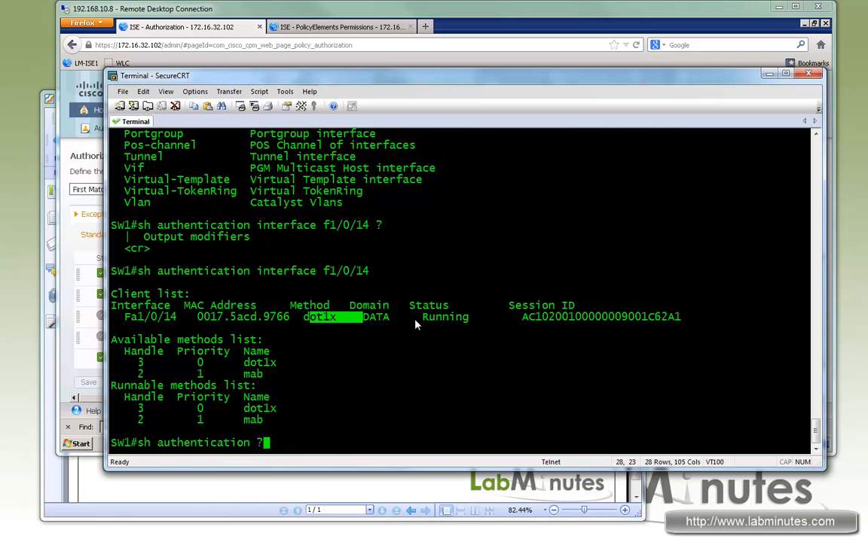
type("?")
type("metho")
key("Tab")
type("?")
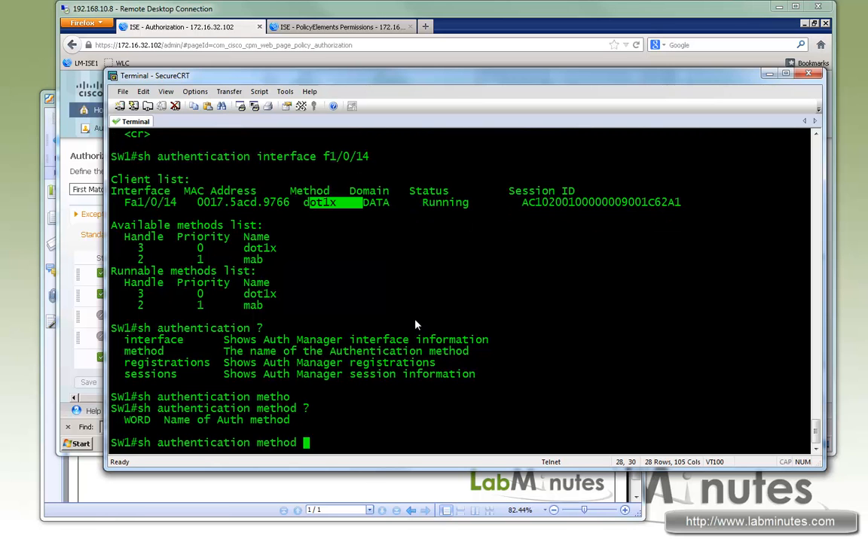
type("mab")
key("Return")
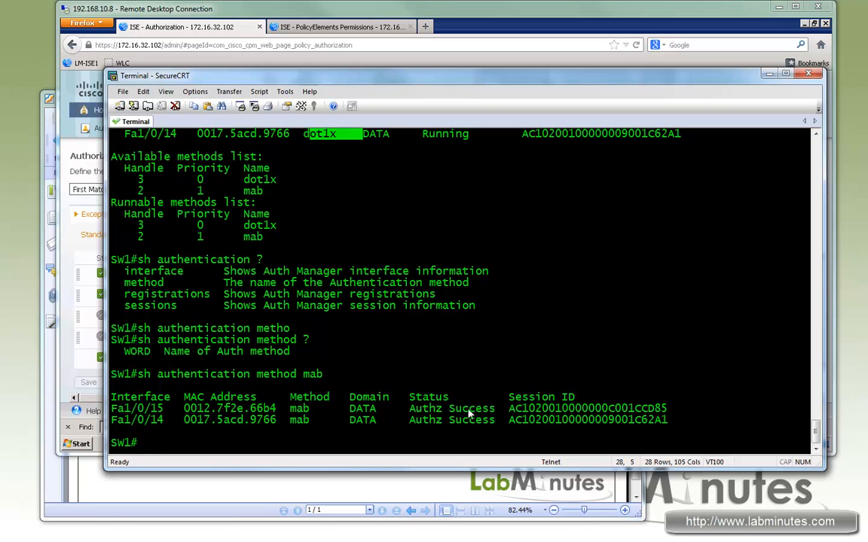
- Examine the interface, method and authorization status of each client in the mab output
left_click_drag(565, 420, 407, 409)
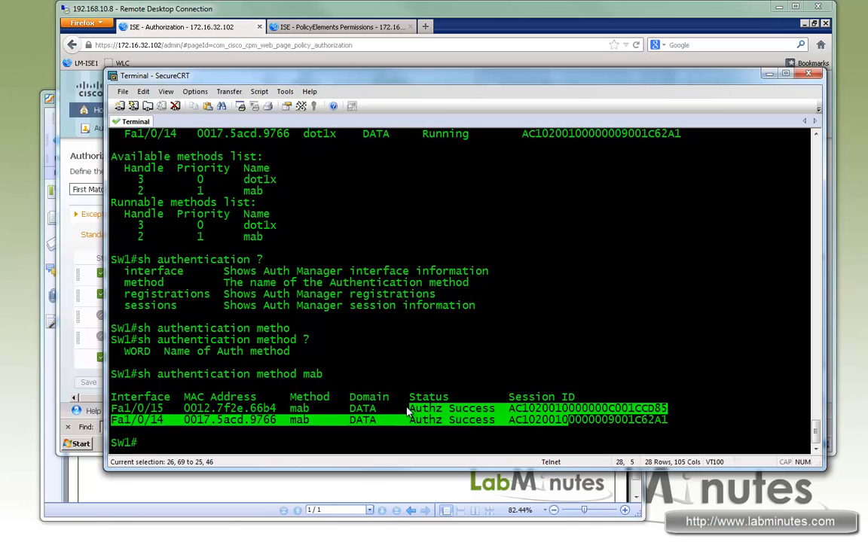
left_click_drag(131, 409, 202, 411)
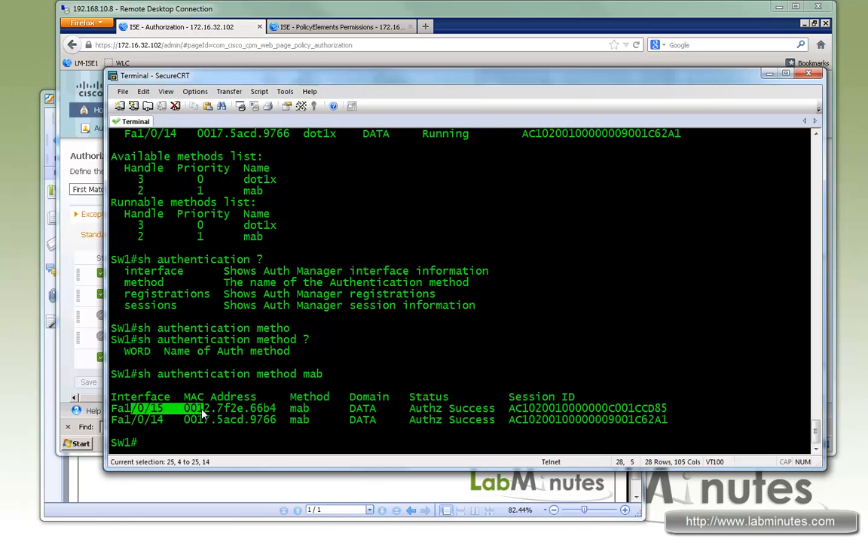
double_click(299, 409)
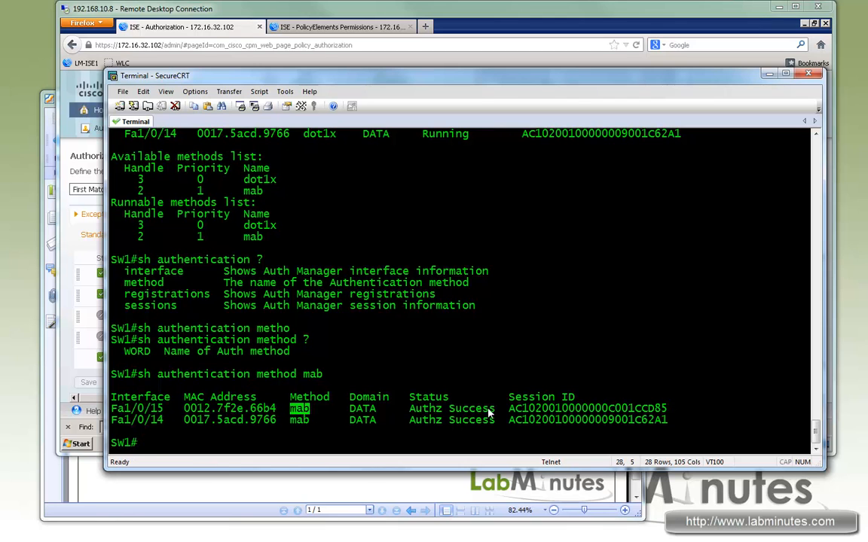
left_click_drag(499, 408, 410, 411)
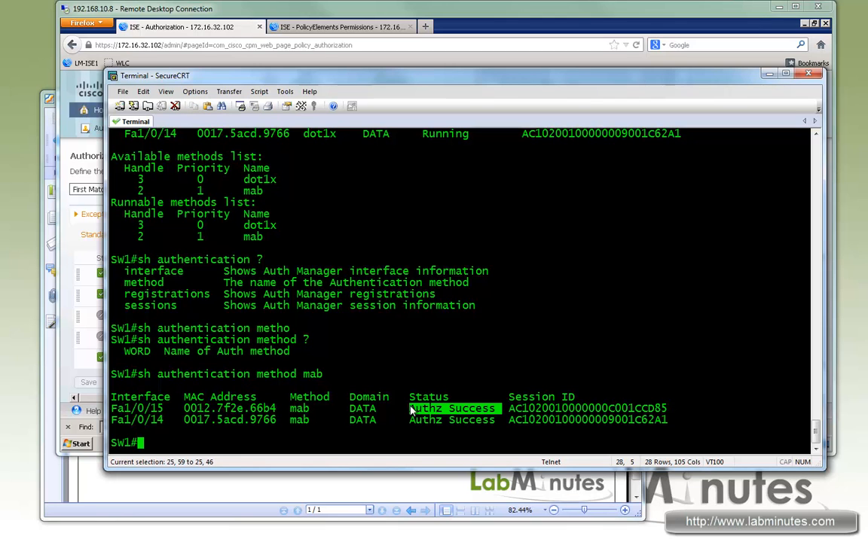
left_click(497, 413)
left_click_drag(494, 411, 409, 414)
mouse_move(495, 423)
left_mouse_down()
mouse_move(411, 419)
mouse_move(496, 409)
left_mouse_up()
left_click(266, 342)
double_click(294, 410)
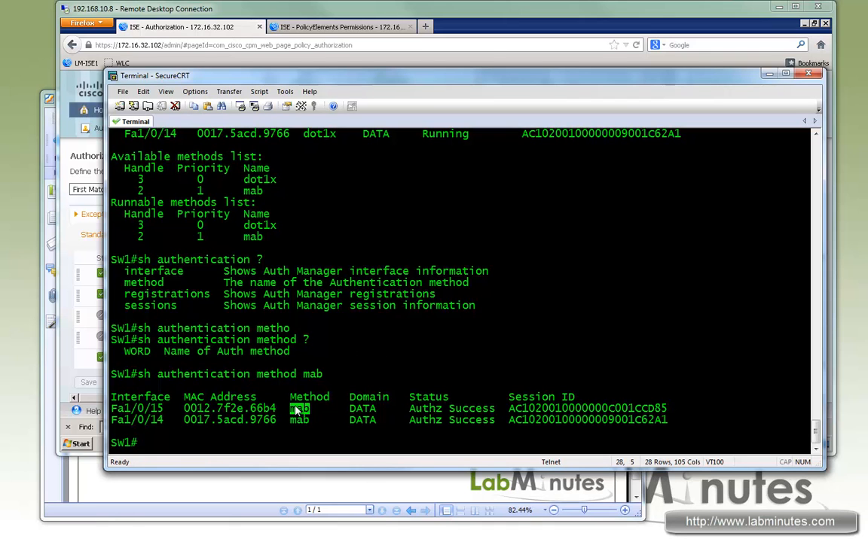
- Run show authentication method for dot1x to check for clients using that method
key("Up")
key("BackSpace")
key("BackSpace")
key("BackSpace")
type("dot1x")
key("Return")
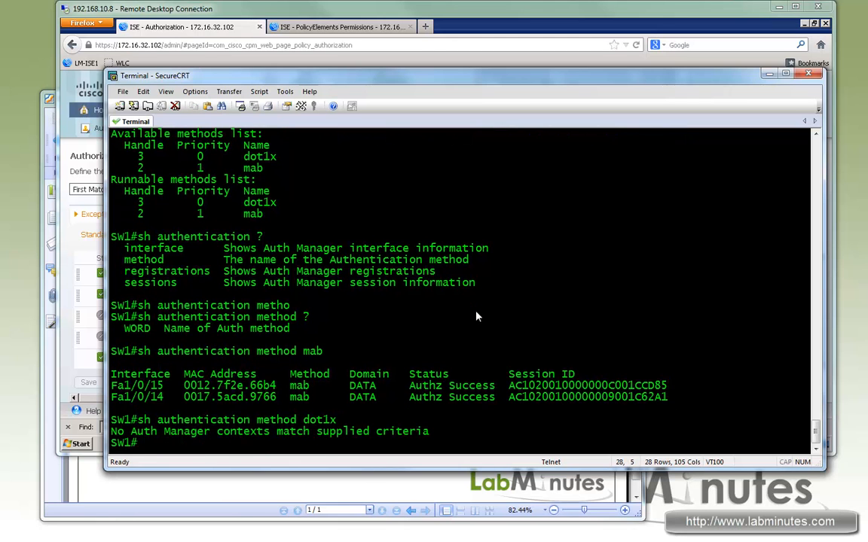
- Show the detailed authentication session on interface f1/0/14 through to the end of the output
key("Up")
key("BackSpace")
key("BackSpace")
key("BackSpace")
key("BackSpace")
key("BackSpace")
key("BackSpace")
key("BackSpace")
key("BackSpace")
key("BackSpace")
key("BackSpace")
key("BackSpace")
key("BackSpace")
key("BackSpace")
key("BackSpace")
key("Tab")
type("?")
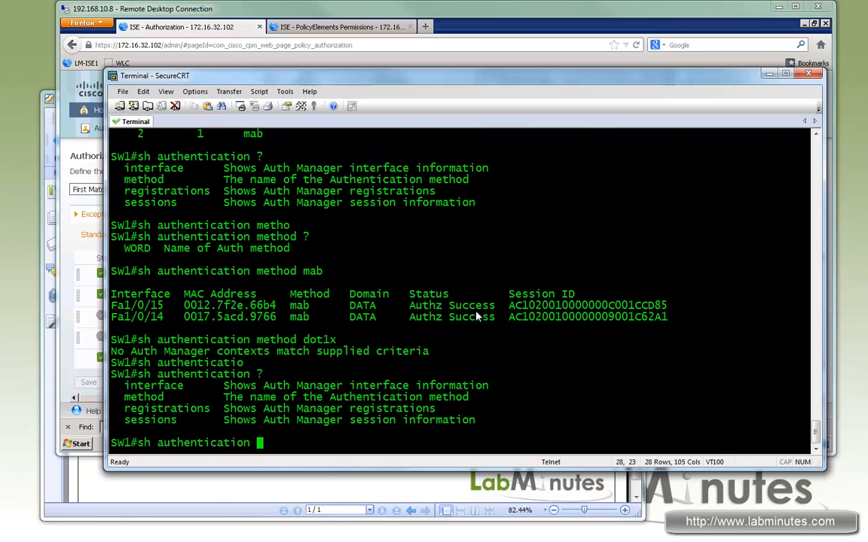
type("sess")
key("Tab")
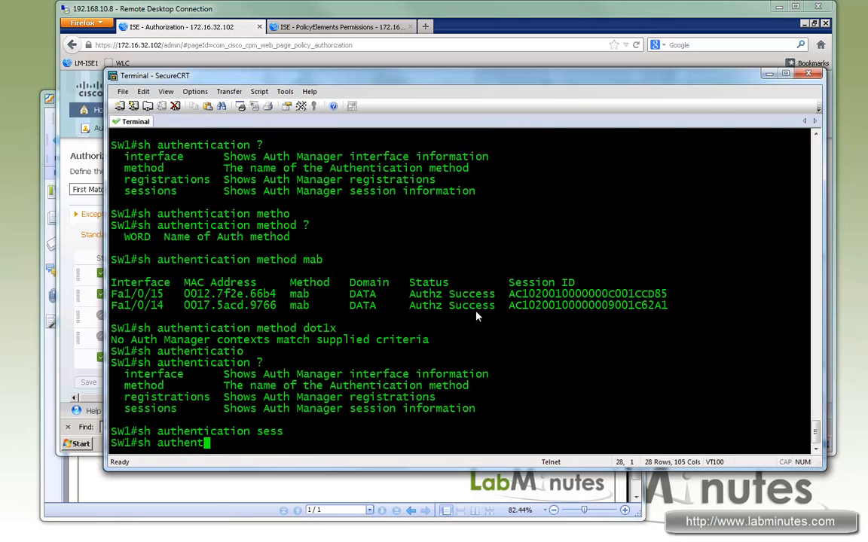
type("int f1/0/")
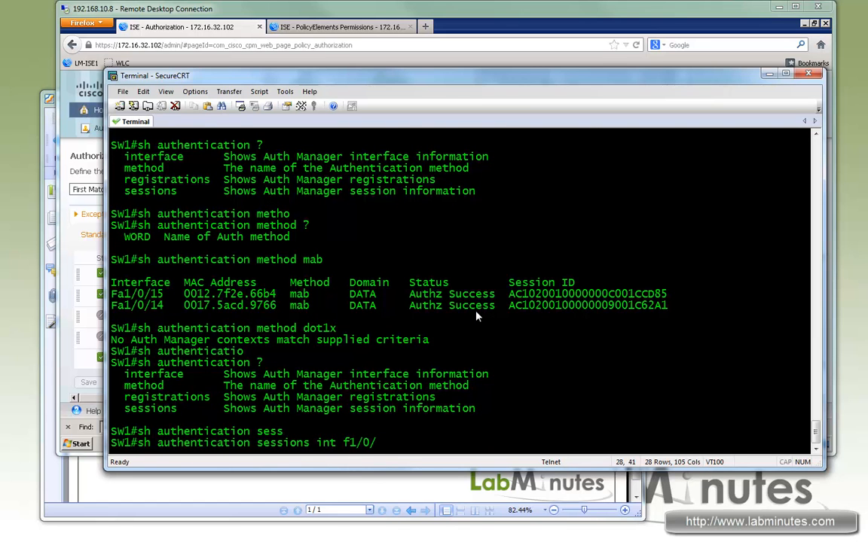
type("14")
key("Return")
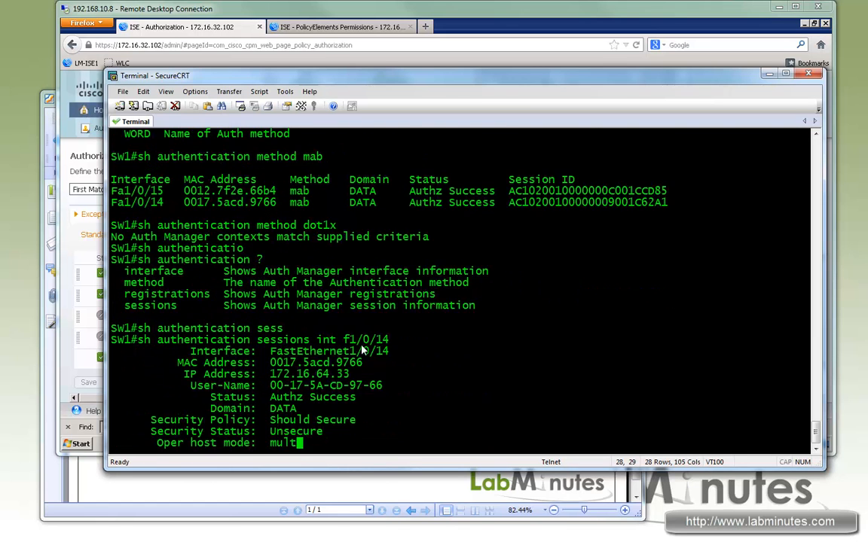
key("space")
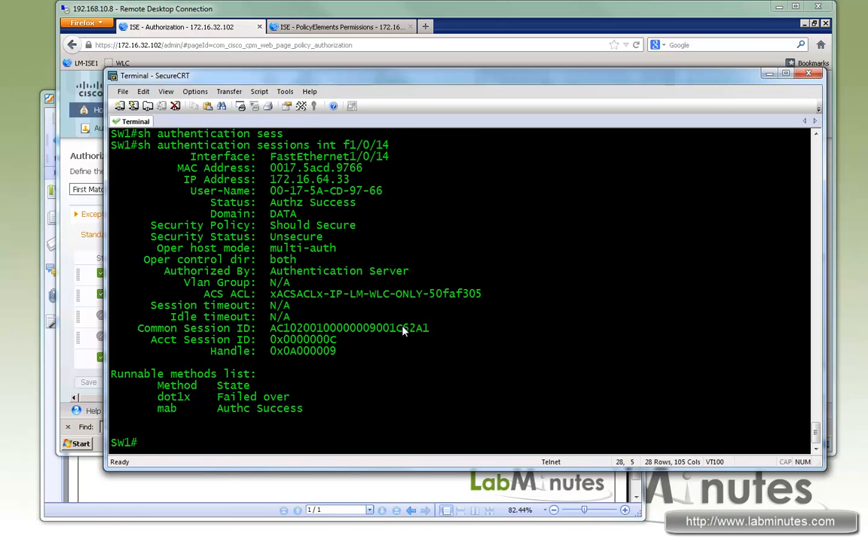
- Examine the session's MAC address, IP address, user name, status, host mode, authorization source and ACS ACL fields
mouse_move(272, 157)
left_mouse_down()
mouse_move(403, 166)
mouse_move(275, 174)
left_mouse_up()
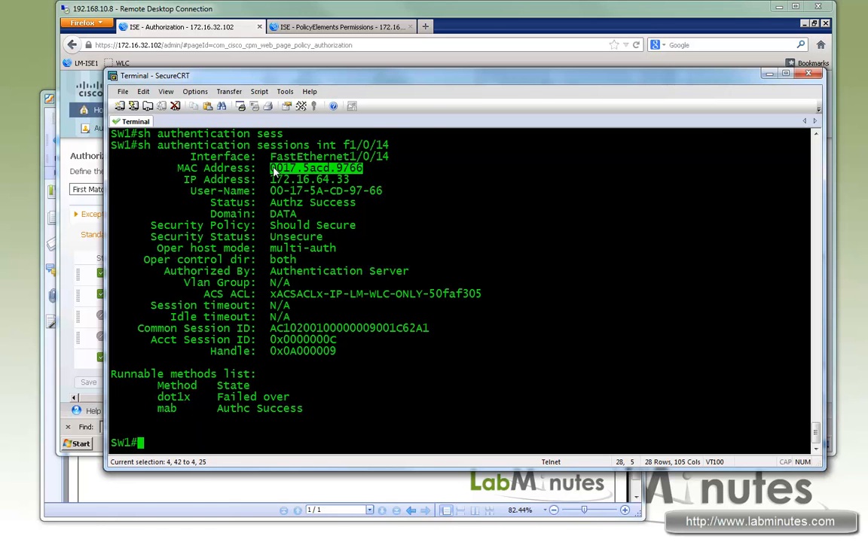
scroll(337, 197, "up", 1)
scroll(324, 202, "down", 1)
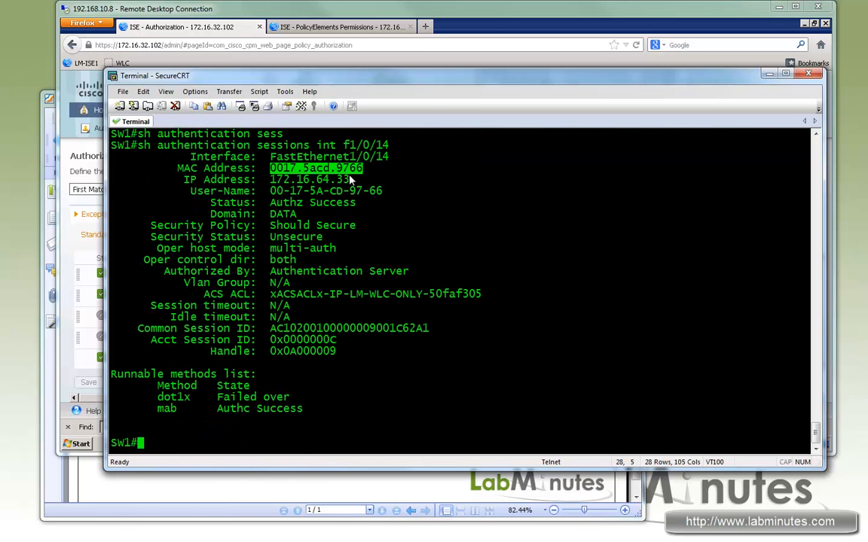
left_click_drag(351, 181, 270, 181)
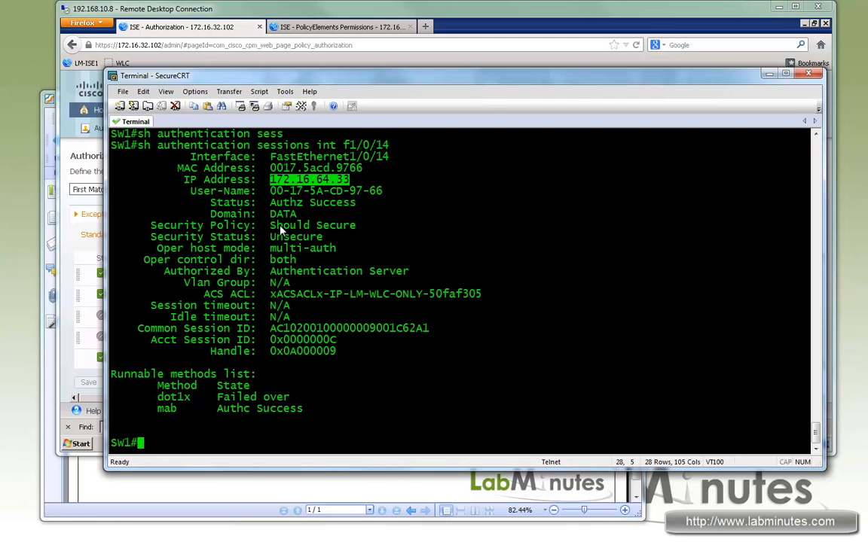
left_click_drag(259, 194, 375, 204)
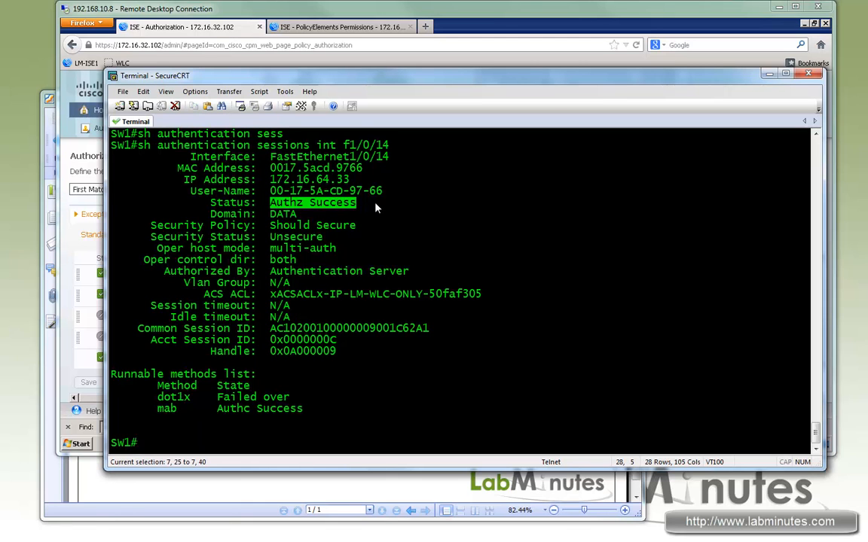
left_click_drag(271, 203, 365, 195)
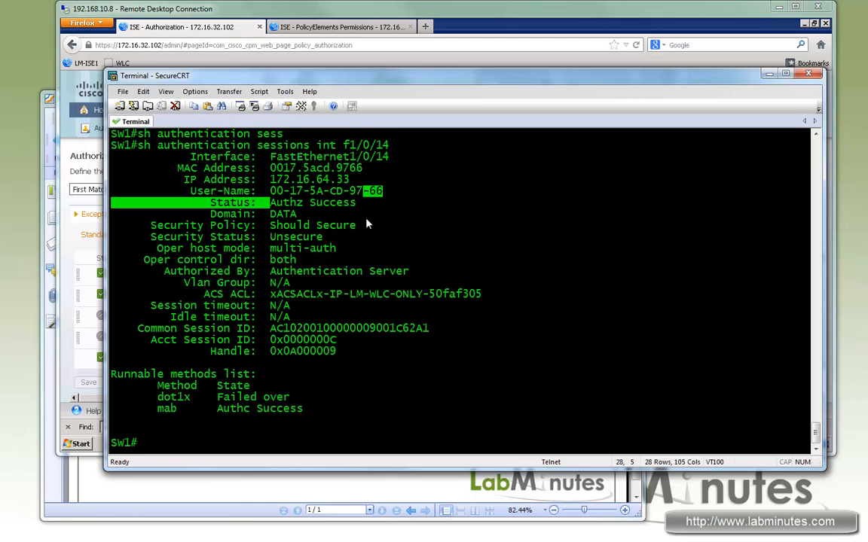
left_click(359, 229)
left_click_drag(166, 248, 238, 251)
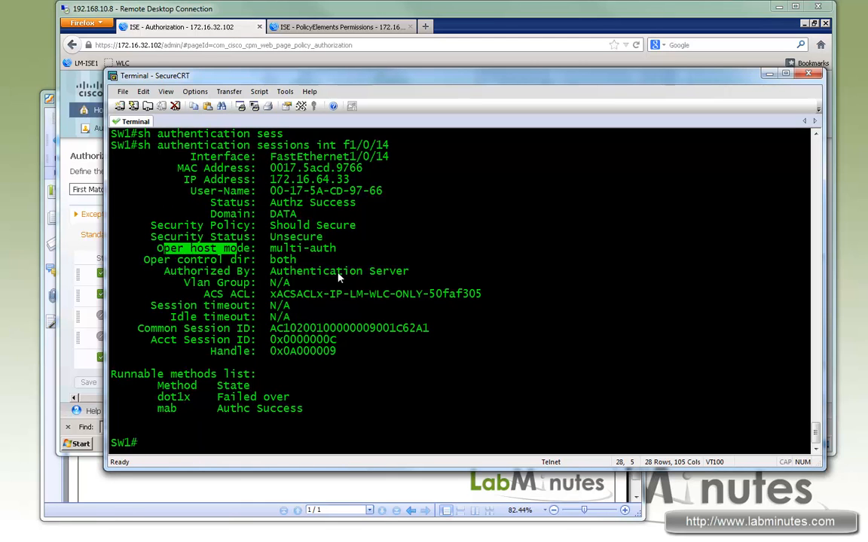
left_click_drag(296, 272, 388, 272)
left_click_drag(199, 294, 253, 295)
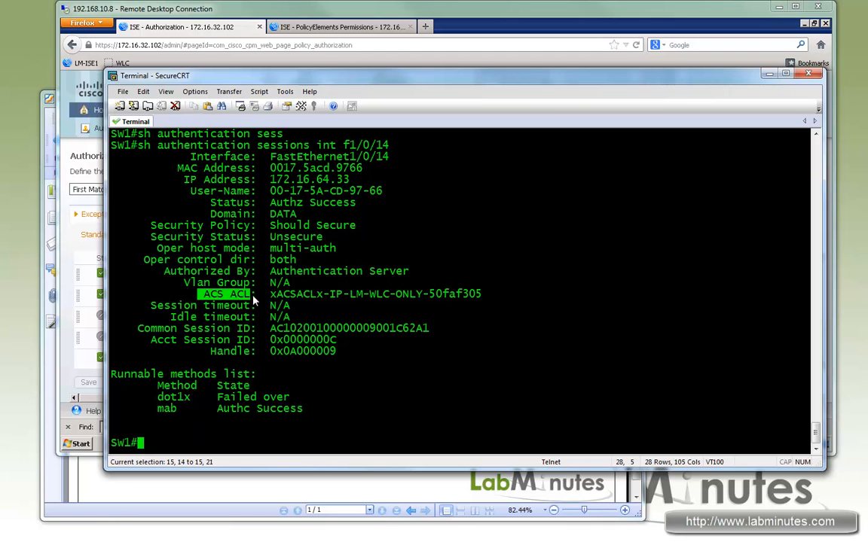
- Examine the downloadable ACL name in the ACS ACL field and the dot1x and mab states for interface f1/0/14
double_click(211, 295)
double_click(241, 295)
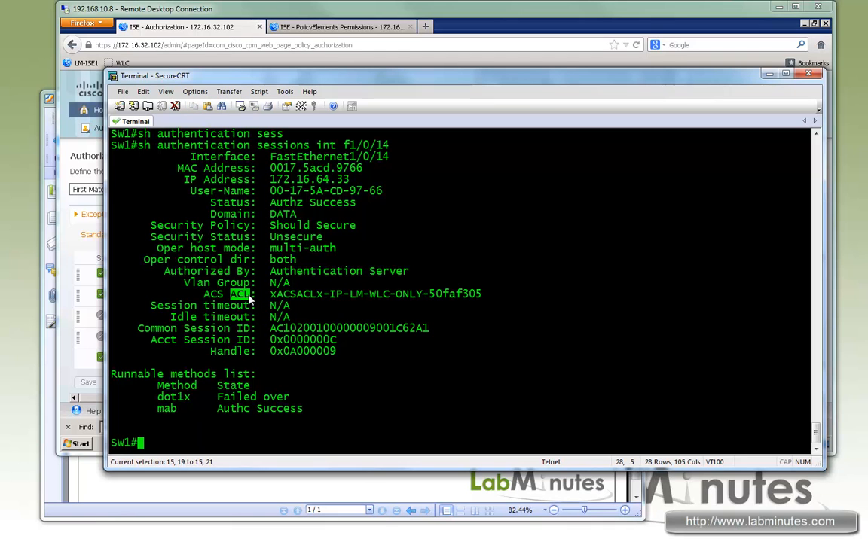
left_click_drag(337, 296, 455, 295)
left_click_drag(290, 295, 450, 294)
left_click_drag(332, 295, 349, 295)
left_click(382, 295)
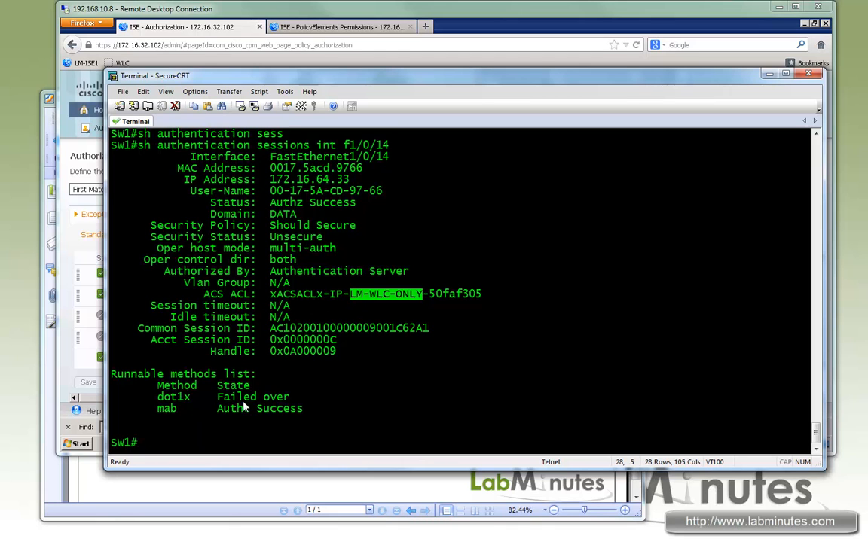
left_click_drag(291, 397, 164, 399)
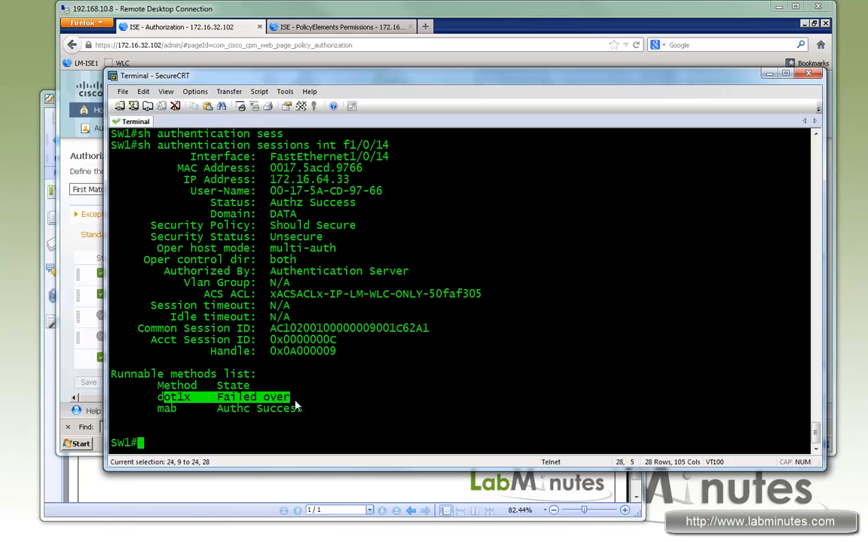
left_click_drag(157, 408, 311, 412)
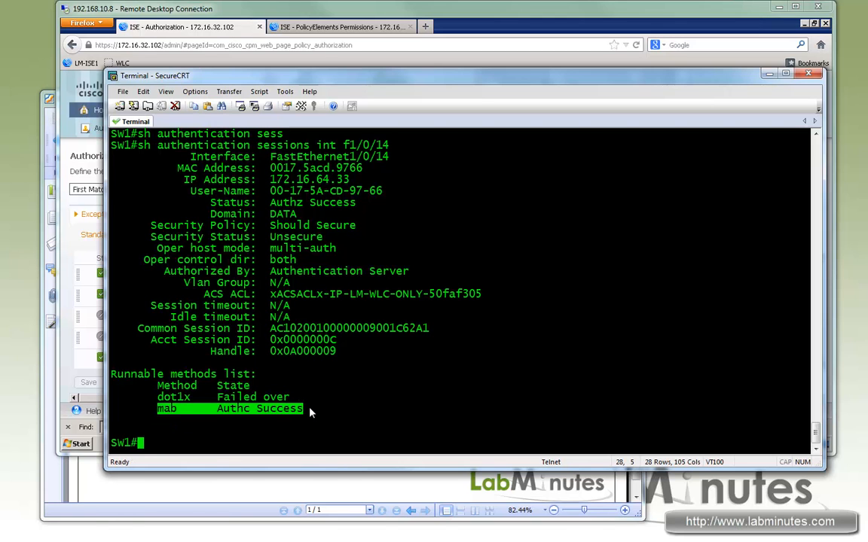
- Show the detailed authentication session on interface f1/0/15 and examine its mab method state
key("Up")
key("BackSpace")
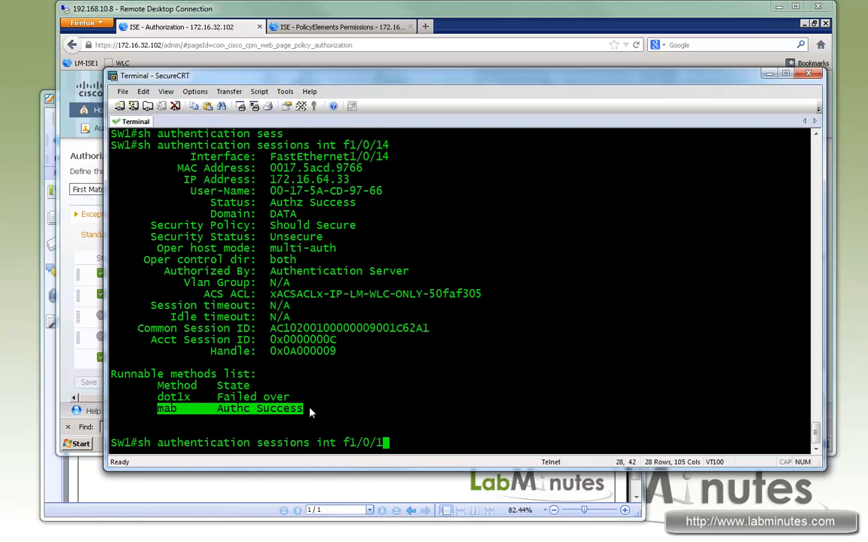
type("5")
key("Return")
left_click_drag(320, 411, 163, 411)
- Show the authentication sessions on interface f1/0/19 through to the end and examine the last client's user name and status
type("sh authentication s")
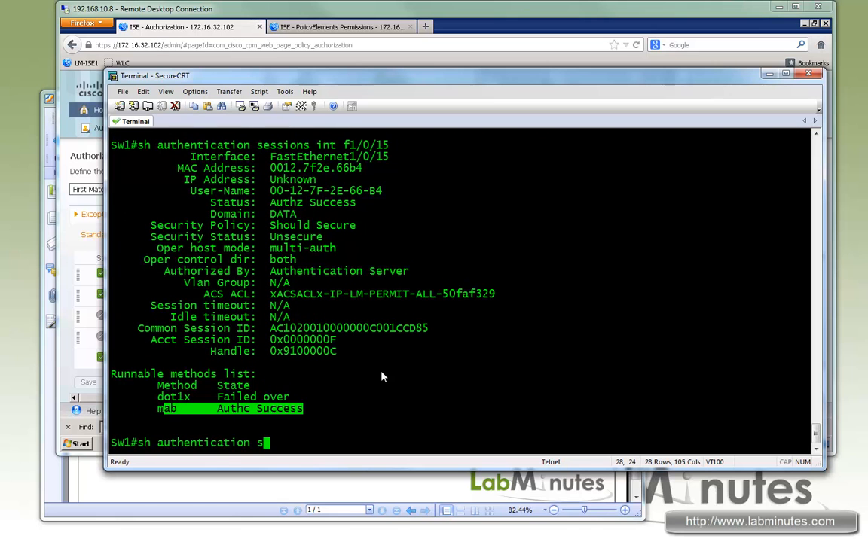
type("essions int f1/0/19")
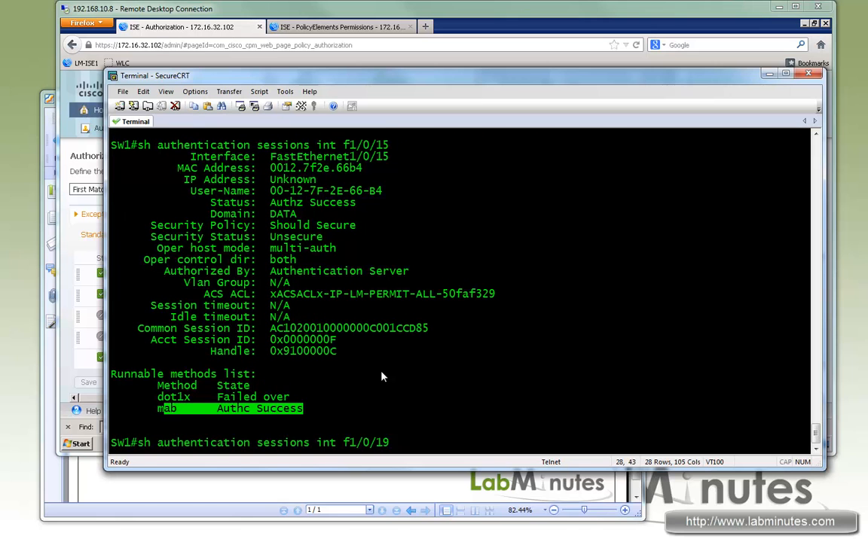
key("Return")
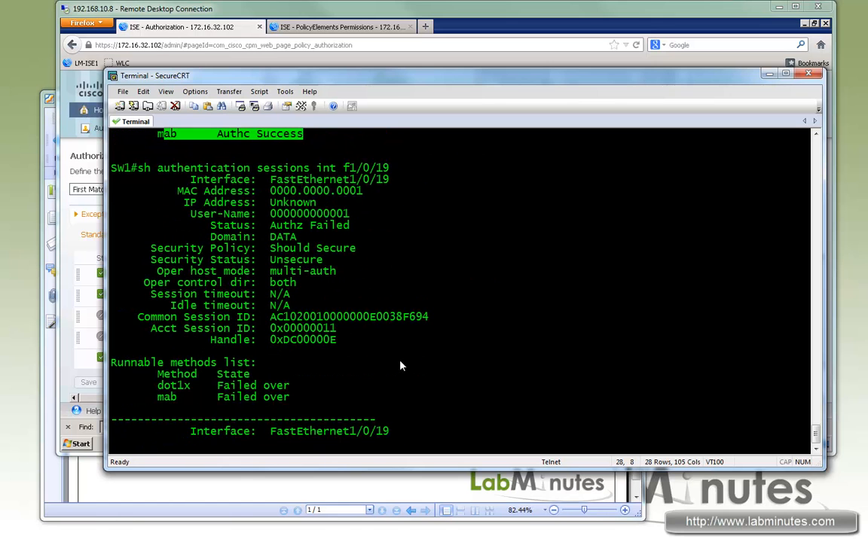
key("space")
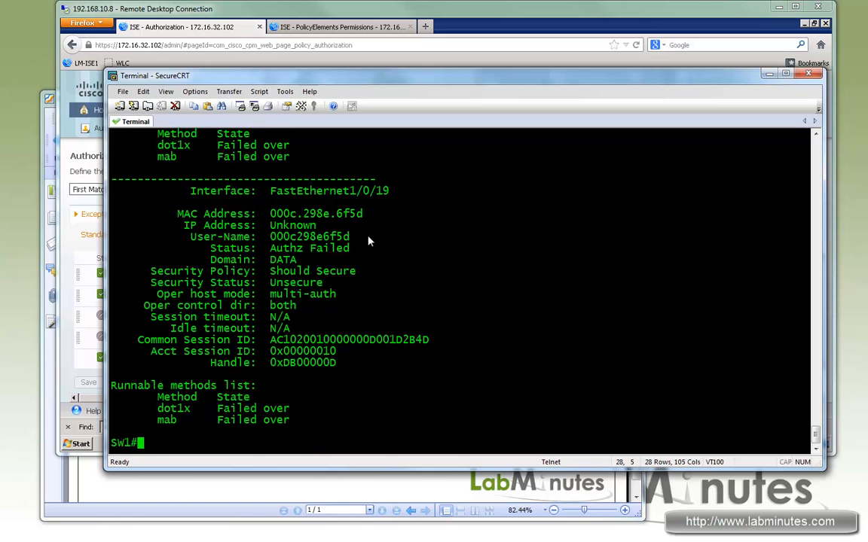
left_click_drag(360, 249, 200, 240)
left_click_drag(385, 240, 249, 255)
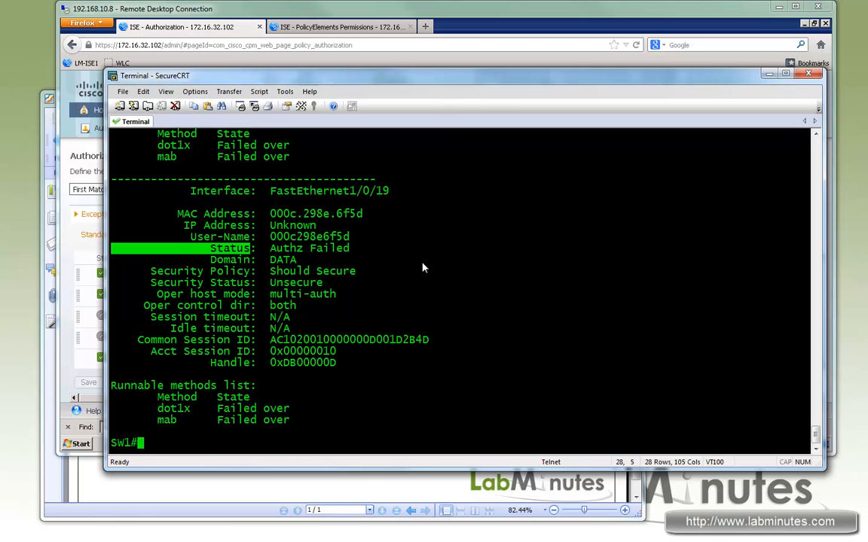
left_click(401, 349)
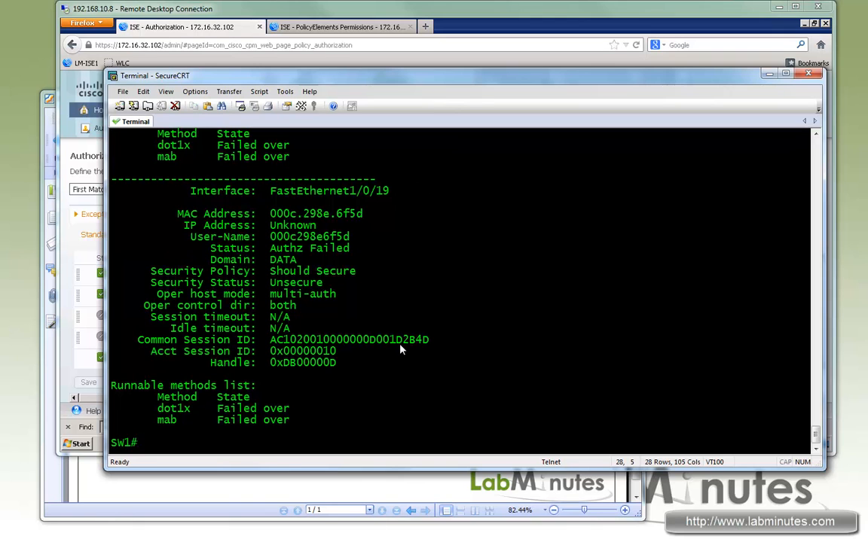
- Turn on all authentication manager debugging on SW1 with de authen all
type("d")
type("authen all")
key("Return")
key("Return")
key("Return")
key("Return")
key("Return")
key("Return")
key("Return")
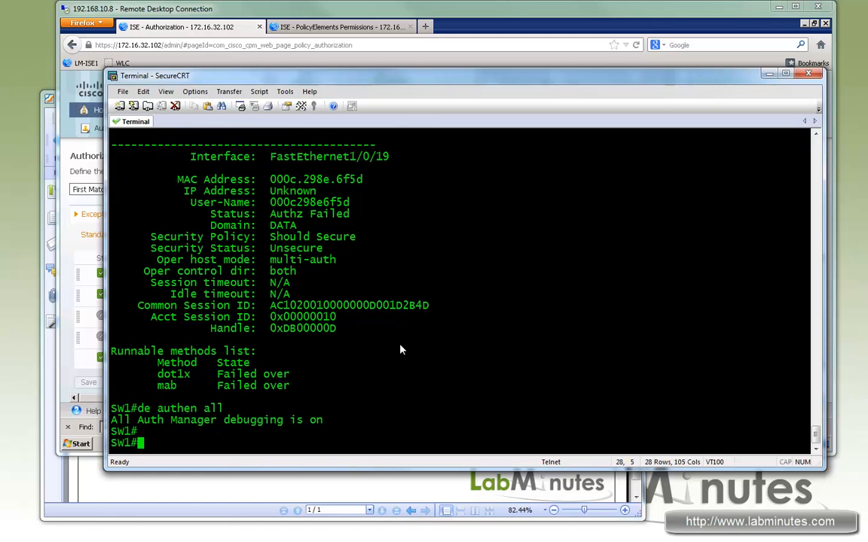
- Enter configuration mode for interface f1/0/14 and bounce the port with shut and no shut
type("conf t")
key("Return")
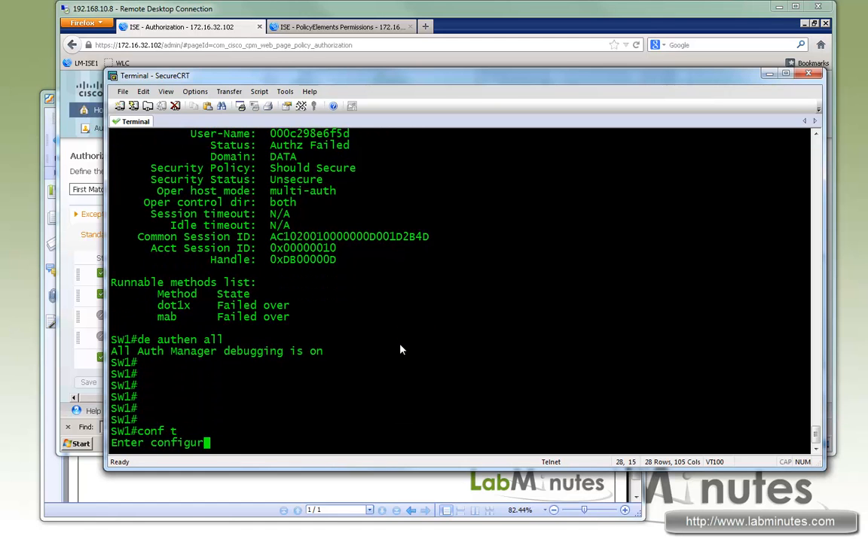
type("int f1/0/")
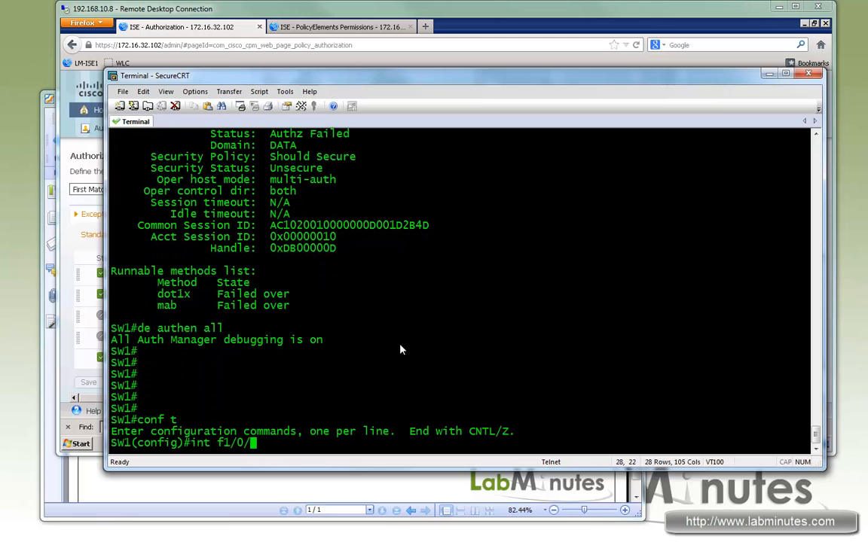
type("14")
key("Return")
key("Return")
key("Return")
key("Return")
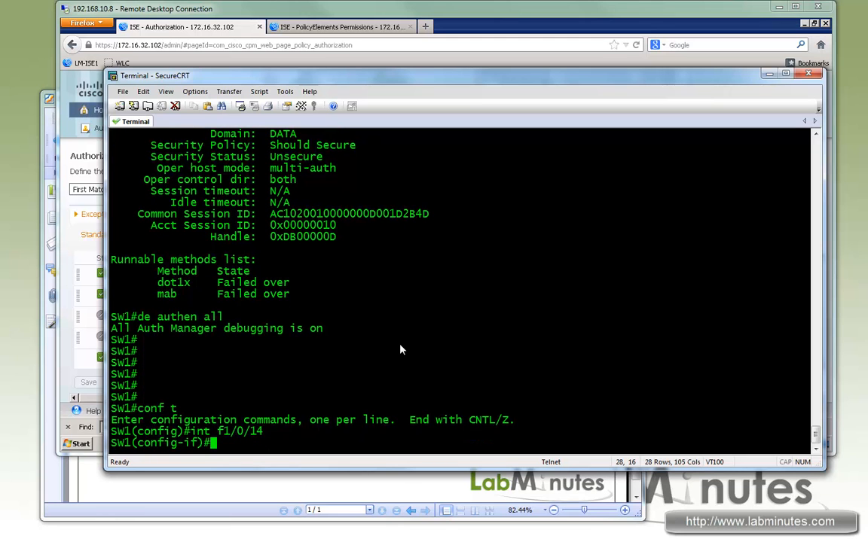
type("shut")
key("Return")
key("Return")
key("Return")
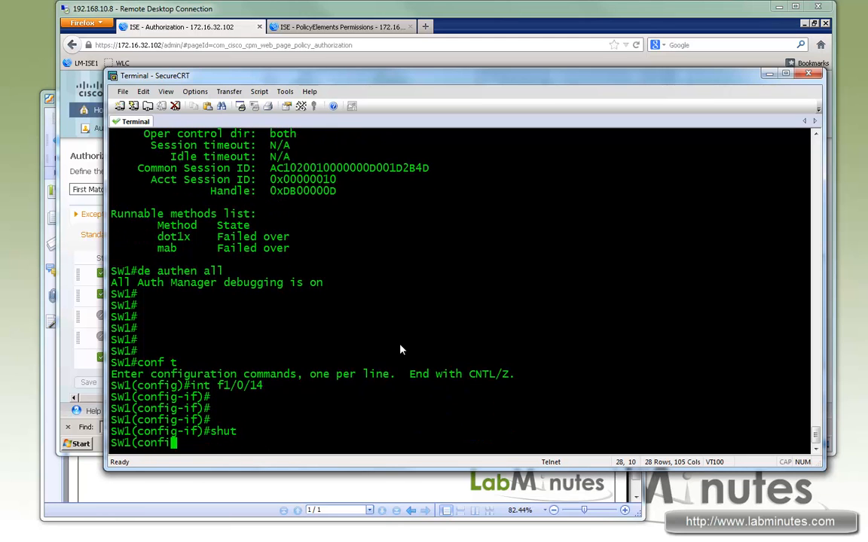
type("no shut")
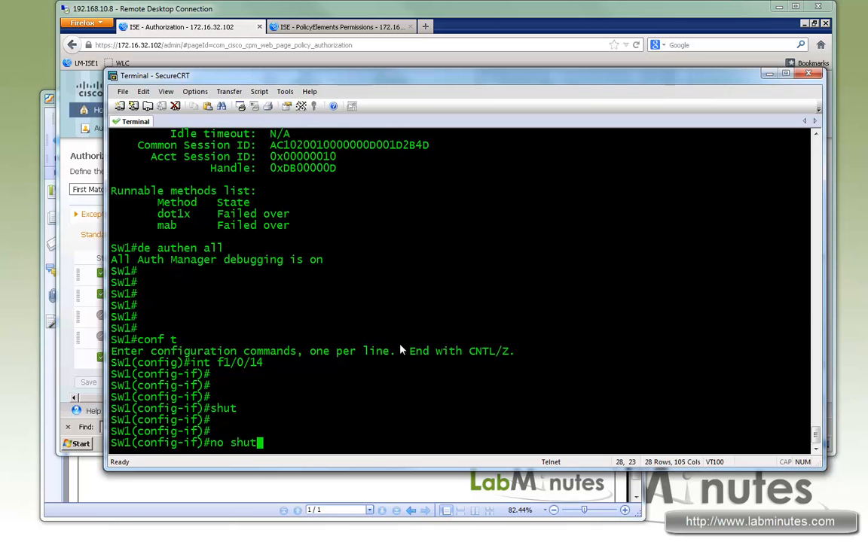
key("Return")
key("Return")
- Enable console logging with logg con and examine the debug lines adding mab to the runnable list and starting dot1x
type("logg con")
key("Return")
key("Return")
key("Return")
key("Return")
key("Return")
key("Return")
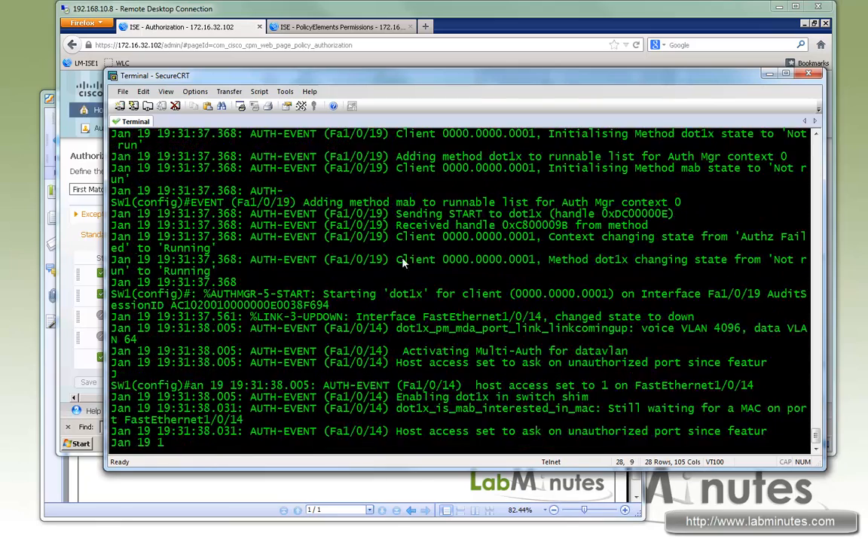
left_click_drag(302, 203, 560, 217)
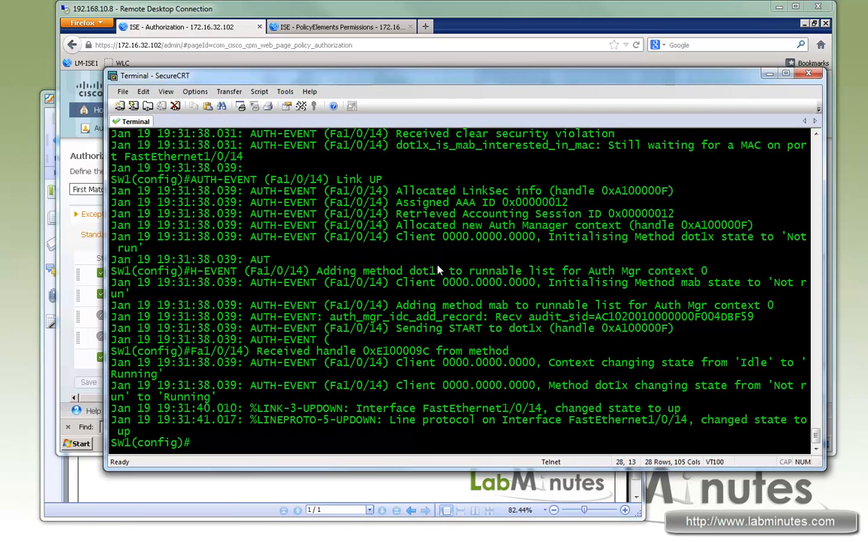
- Show the authentication session on interface f1/0/14 from configuration mode and examine its details and the debug output
type("o sh athen s")
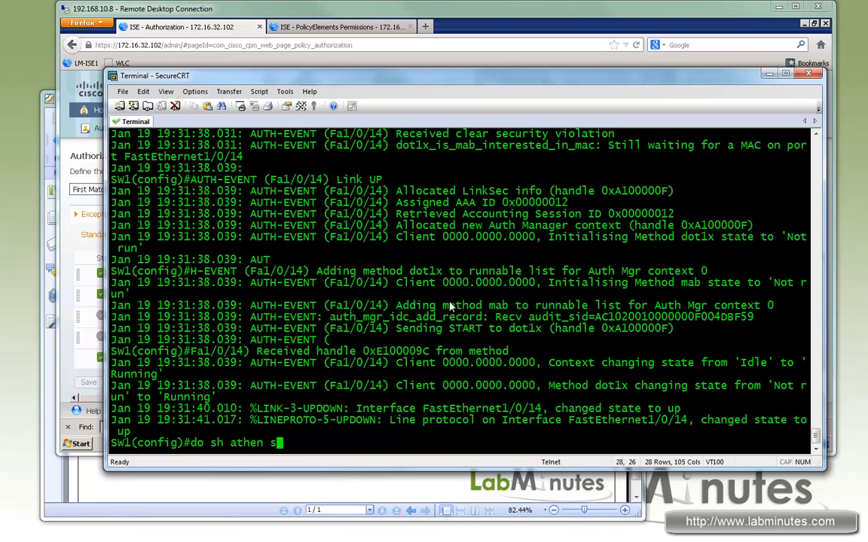
key("BackSpace")
key("BackSpace")
key("BackSpace")
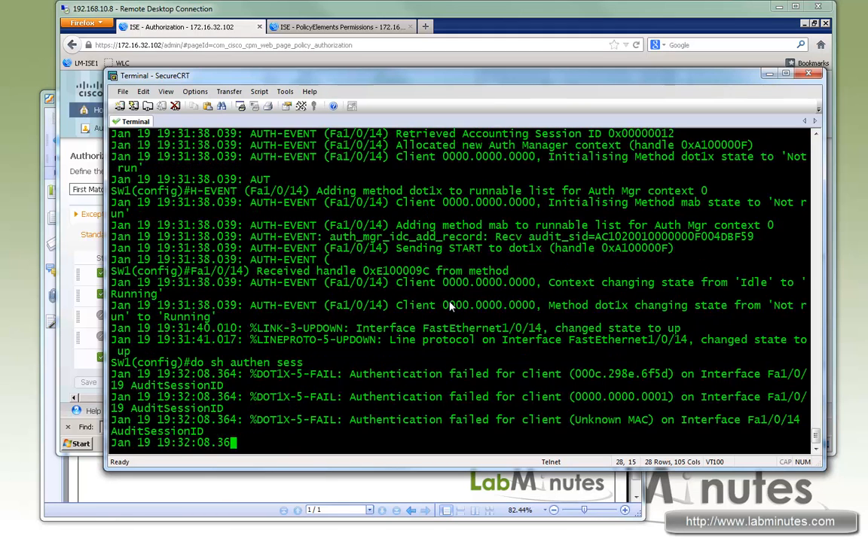
type("int ")
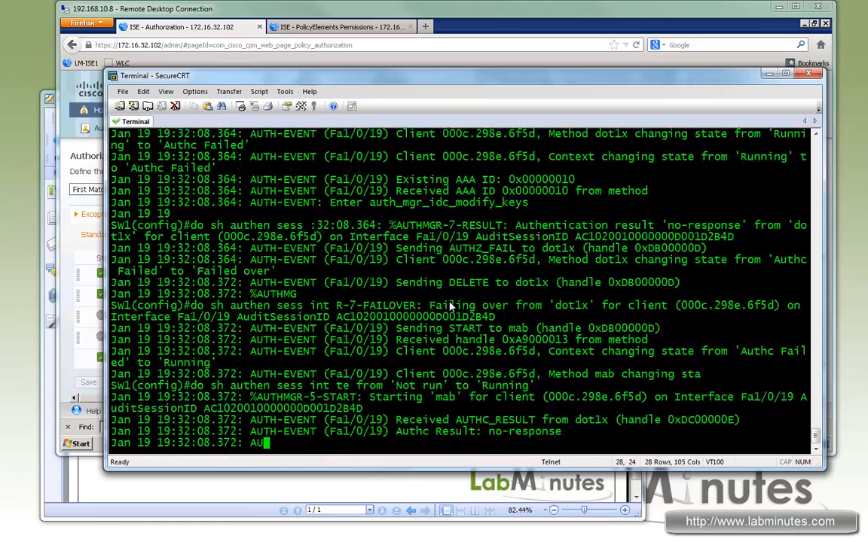
type("f1/0/14")
key("Return")
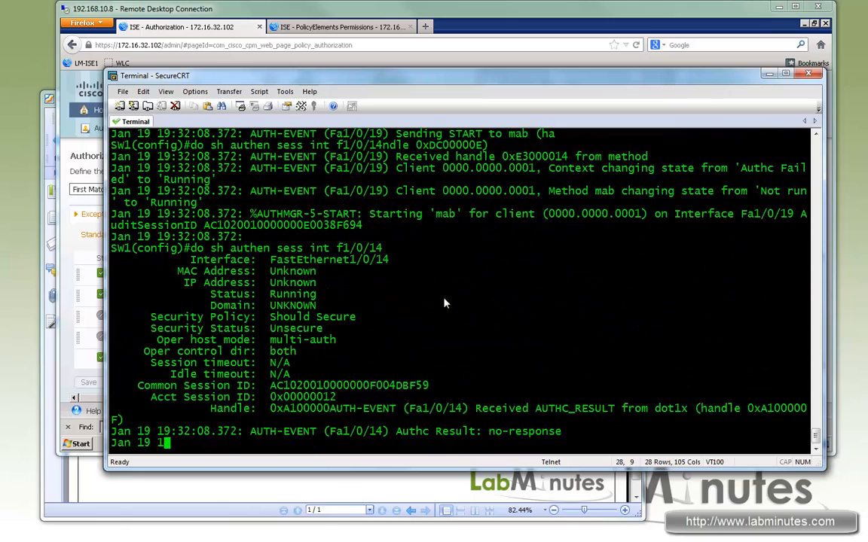
left_click_drag(154, 341, 283, 268)
left_click_drag(449, 202, 433, 321)
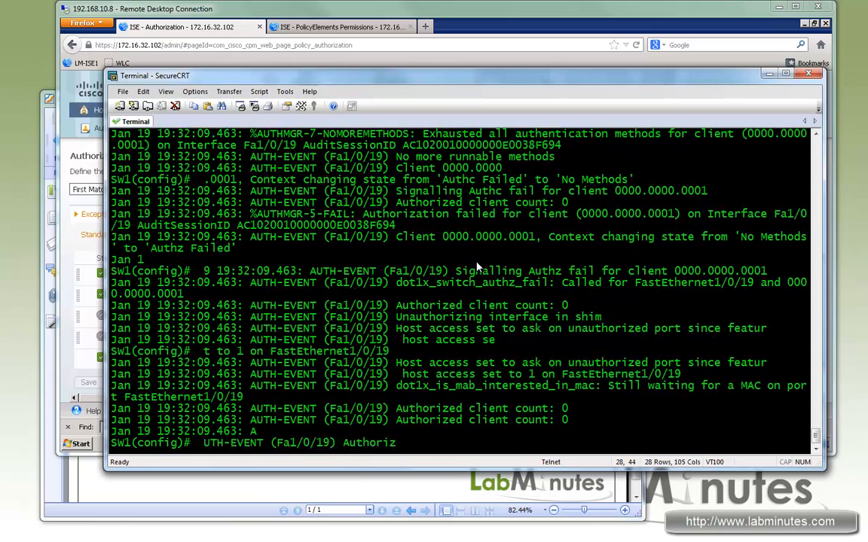
- Rerun do sh authen sess int f1/0/14 at a clean prompt and examine the dot1x and mab method states
key("Return")
key("Return")
key("Return")
key("Return")
key("Return")
key("Return")
key("Return")
key("Return")
key("Up")
key("Up")
key("Up")
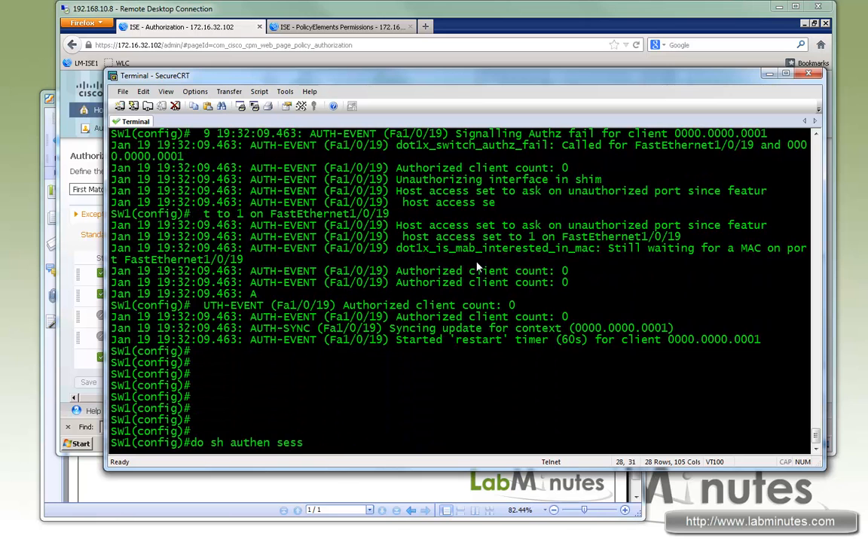
key("Up")
key("Up")
key("Return")
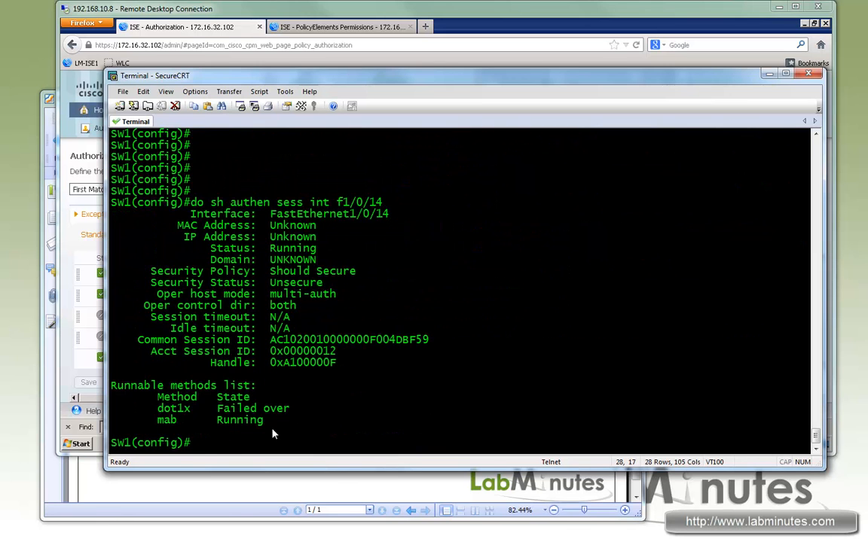
left_click_drag(202, 421, 339, 381)
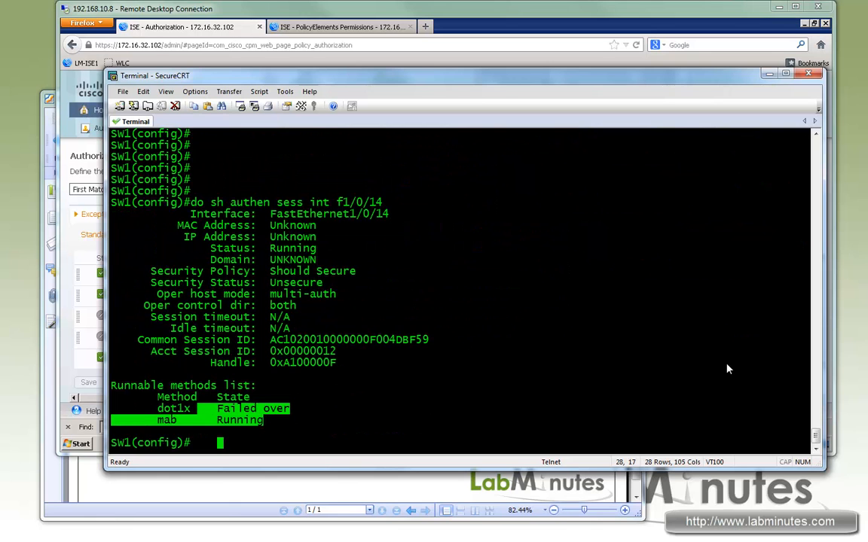
left_click(794, 450)
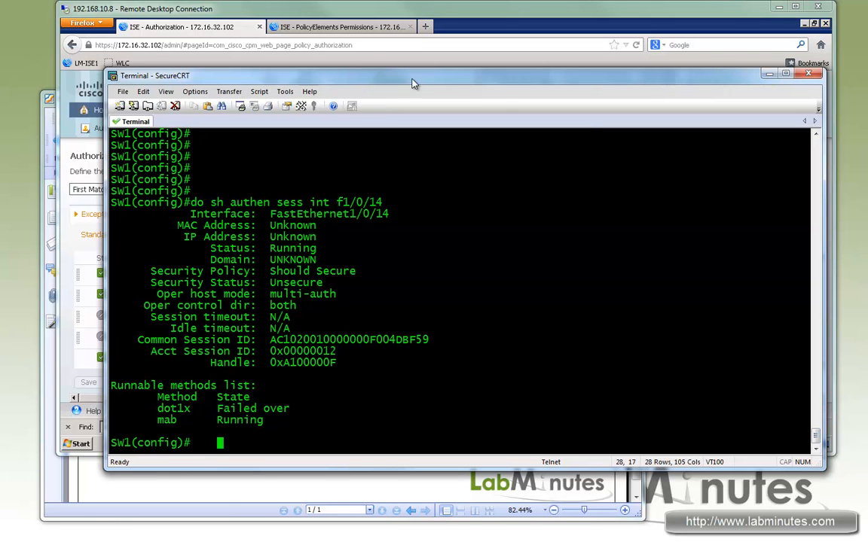
- Switch to the ISE browser session, open Live Authentications in a new tab, and examine the newest FastEthernet1/0/14 entry
left_click_drag(413, 81, 410, 99)
left_click(386, 17)
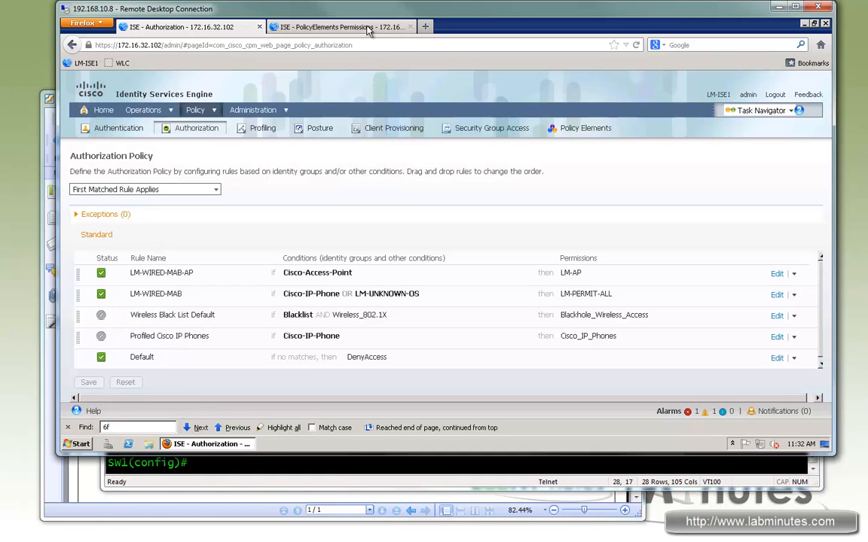
left_click(337, 29)
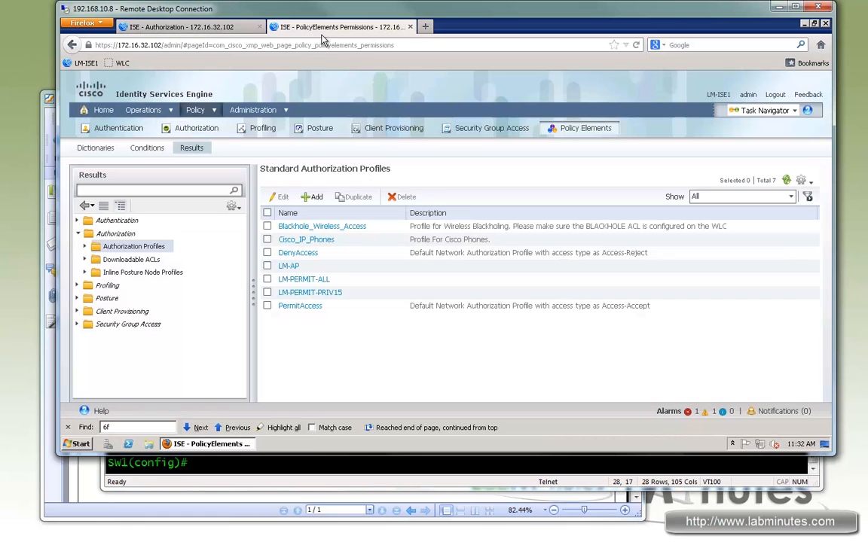
left_click(144, 110)
right_click(151, 132)
left_click(181, 134)
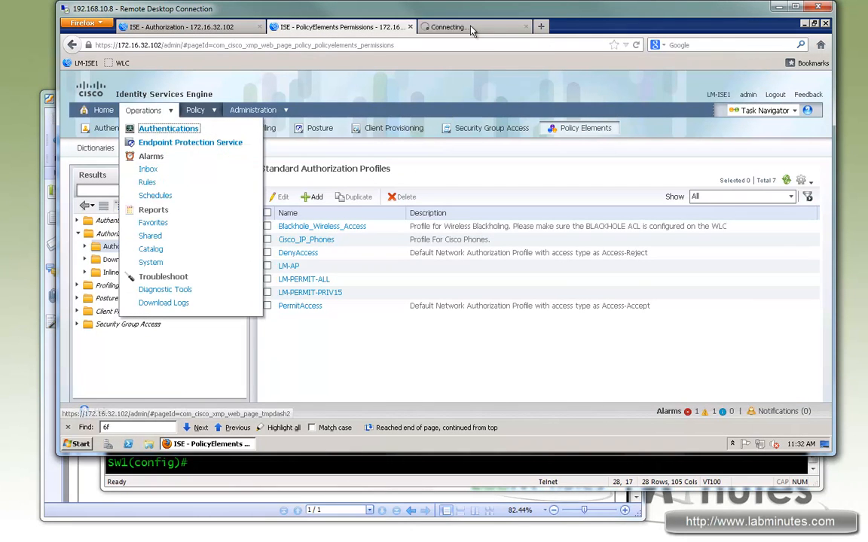
left_click(471, 28)
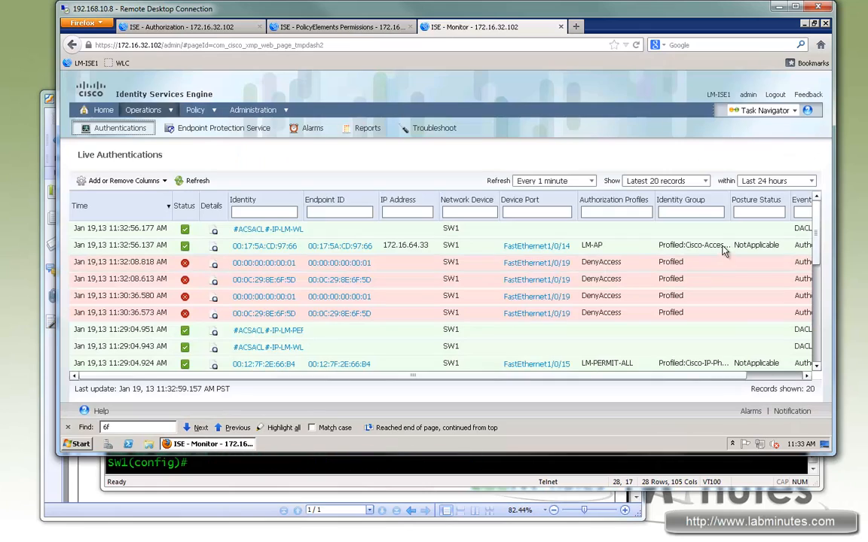
left_click(394, 471)
left_click_drag(389, 245, 558, 254)
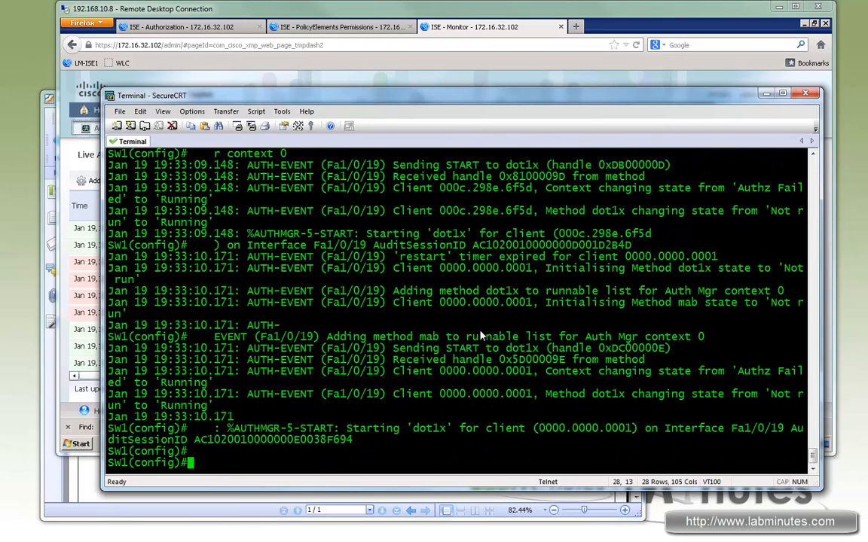
- Turn off all debugging with do u all and disable console logging with no logg con
type("do u al")
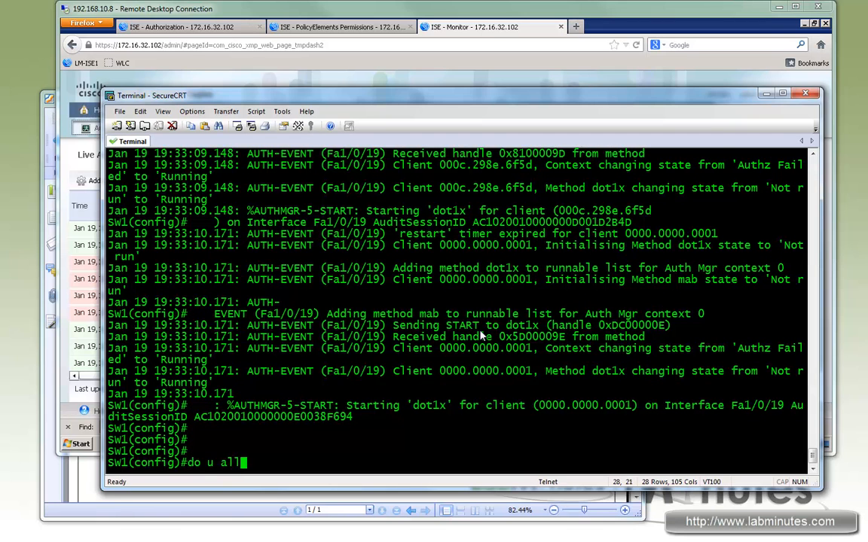
type("l")
key("Return")
type("no logg con")
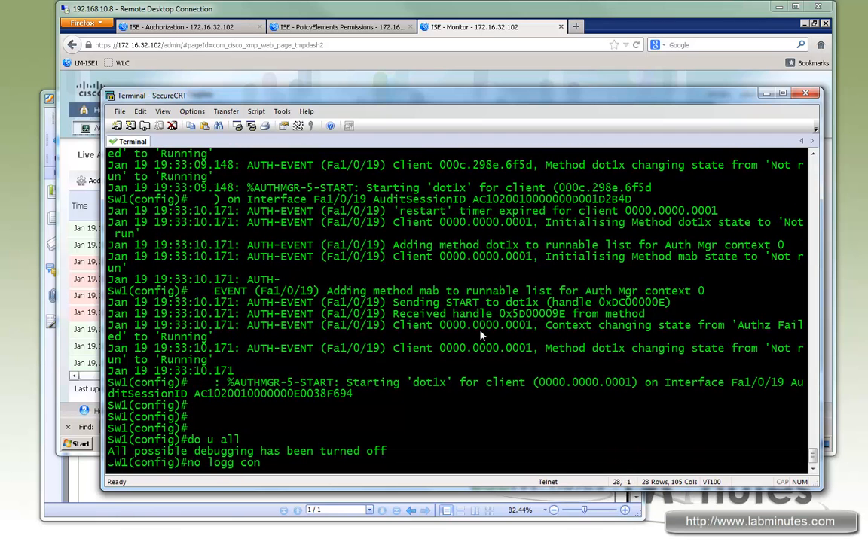
key("Return")
- Examine the earlier debug output for interface Fa1/0/14, covering the client authorization result and the downloadable ACL events
scroll(580, 267, "up", 12)
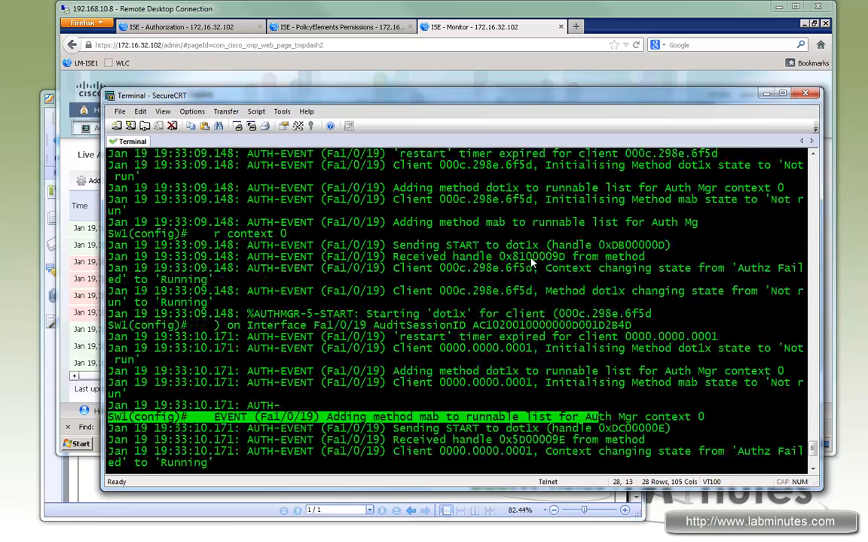
scroll(542, 244, "up", 6)
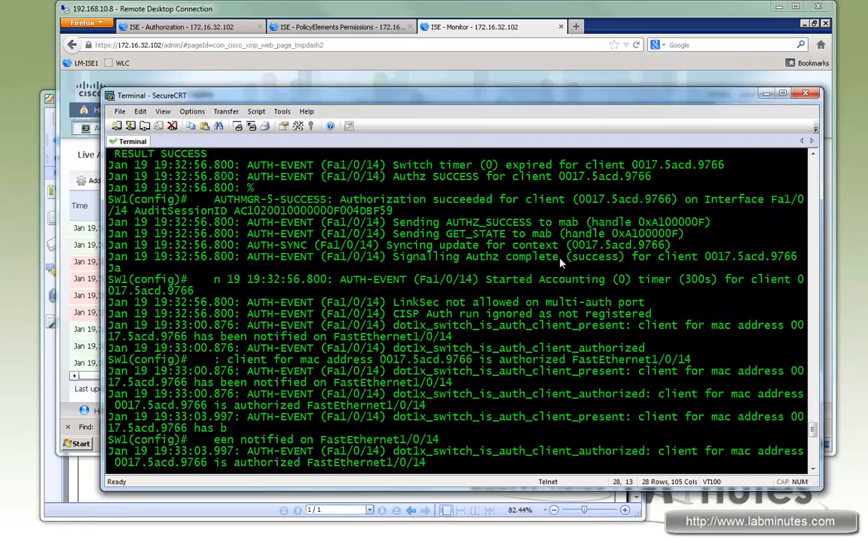
left_click_drag(340, 269, 567, 270)
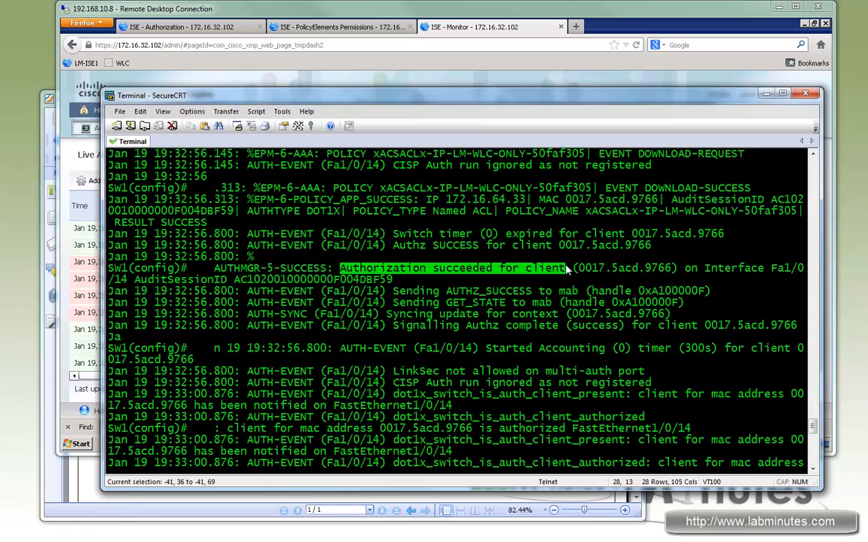
scroll(573, 275, "up", 5)
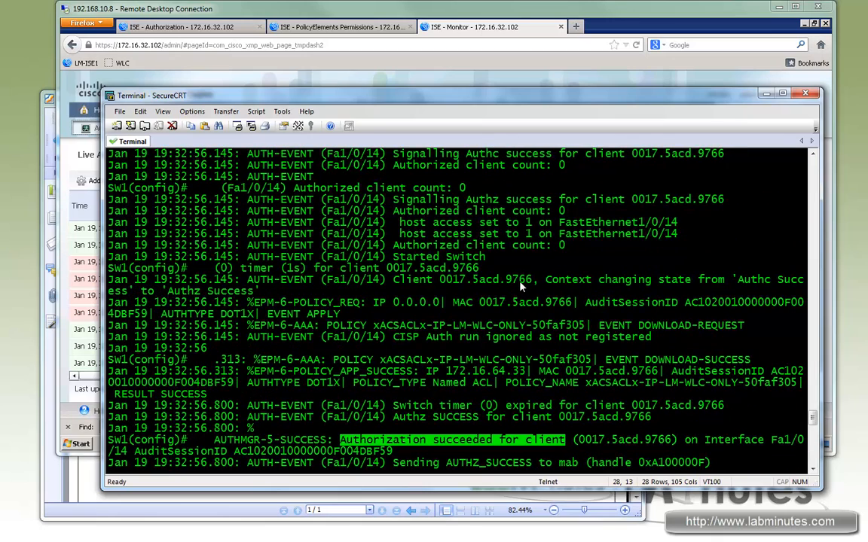
- Examine the Fa1/0/14 debug lines on the mab start, the AUTHC_RESULT from mab and the mab method state change
scroll(519, 286, "up", 2)
scroll(539, 290, "up", 2)
scroll(538, 291, "up", 3)
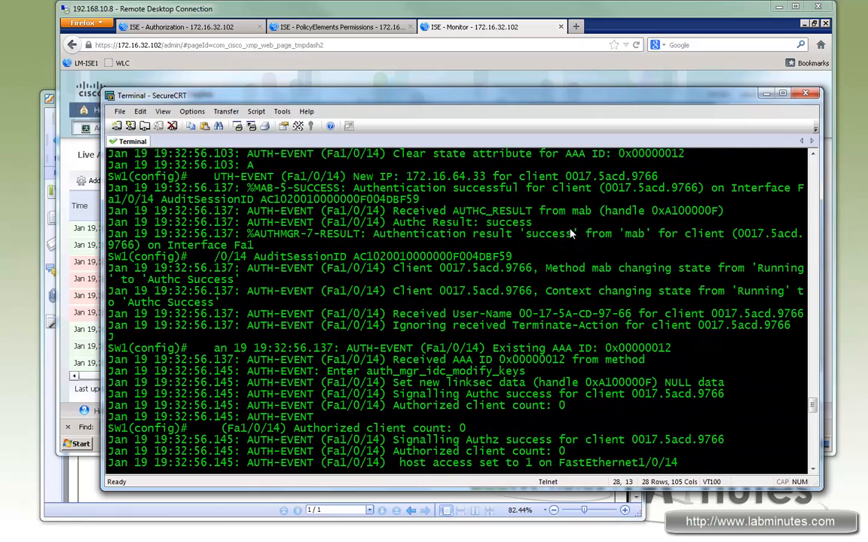
left_click_drag(437, 213, 598, 213)
scroll(625, 279, "up", 2)
scroll(524, 181, "up", 2)
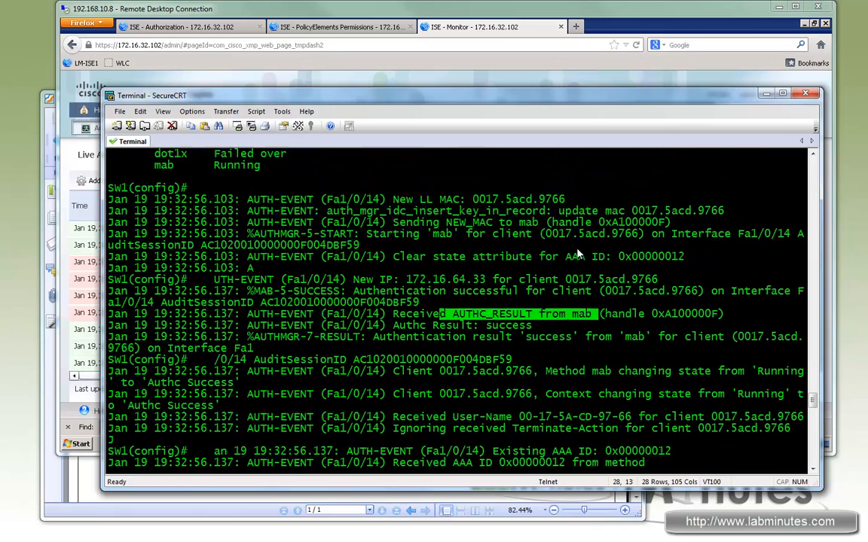
scroll(516, 330, "down", 3)
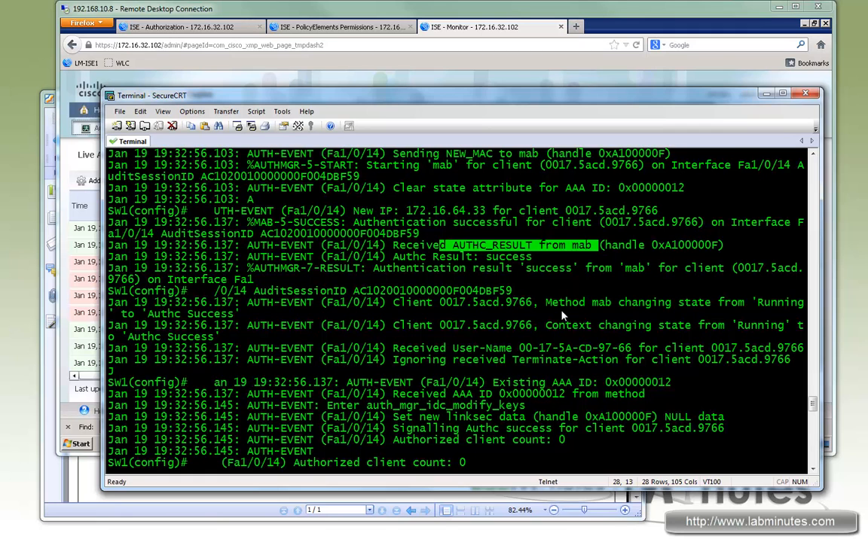
left_click_drag(540, 302, 241, 314)
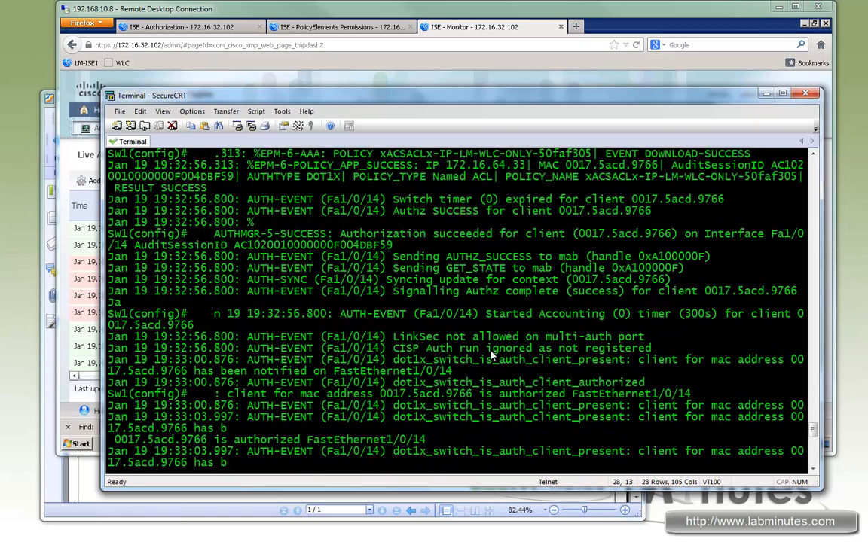
- Switch to the ISE browser session, check the failure reason of the denied FastEthernet1/0/19 entries, and open the 00:0C:29:8E:6F:5D authentication summary
left_click(509, 8)
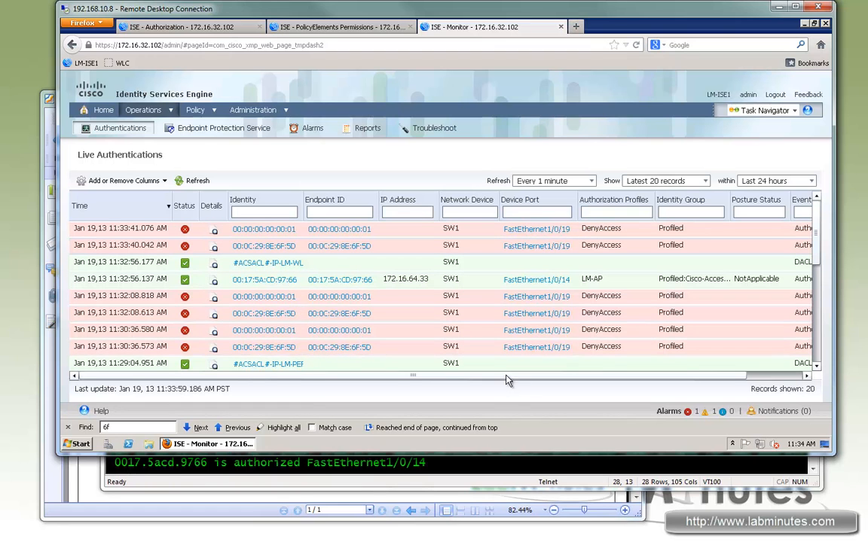
left_click(789, 377)
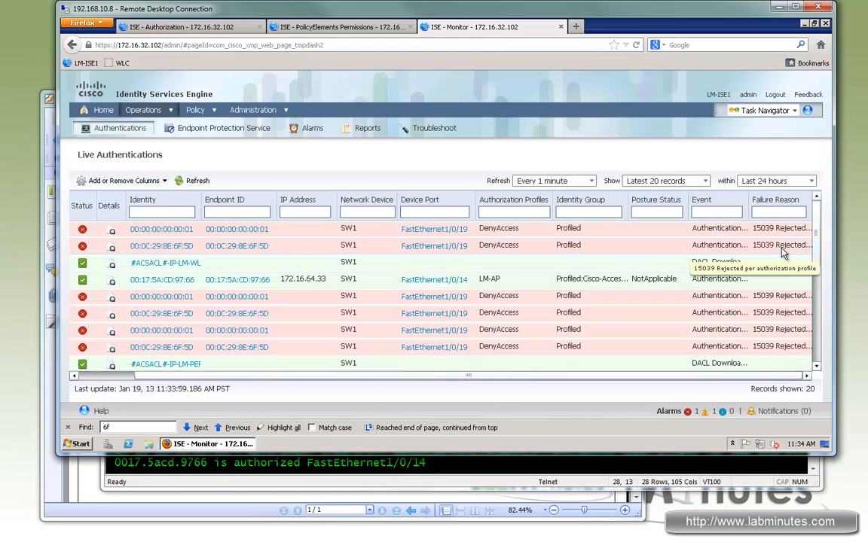
left_click_drag(673, 376, 235, 302)
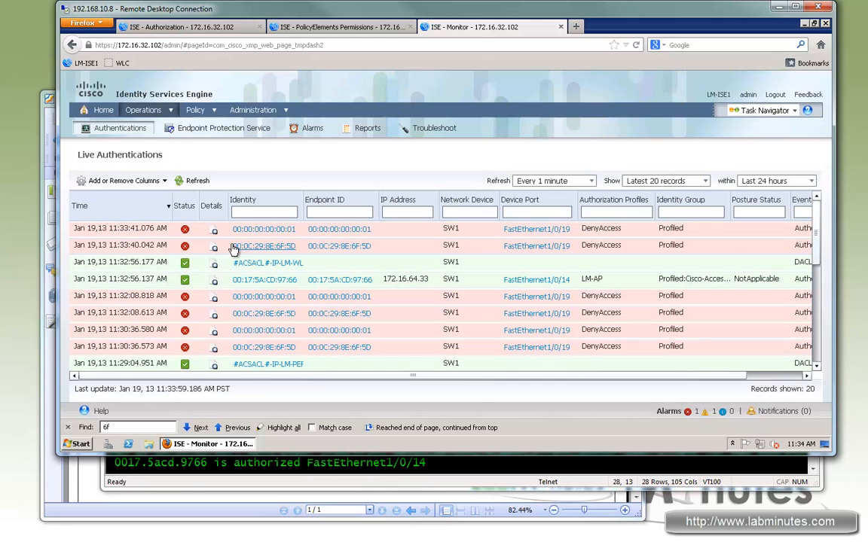
left_click(355, 270)
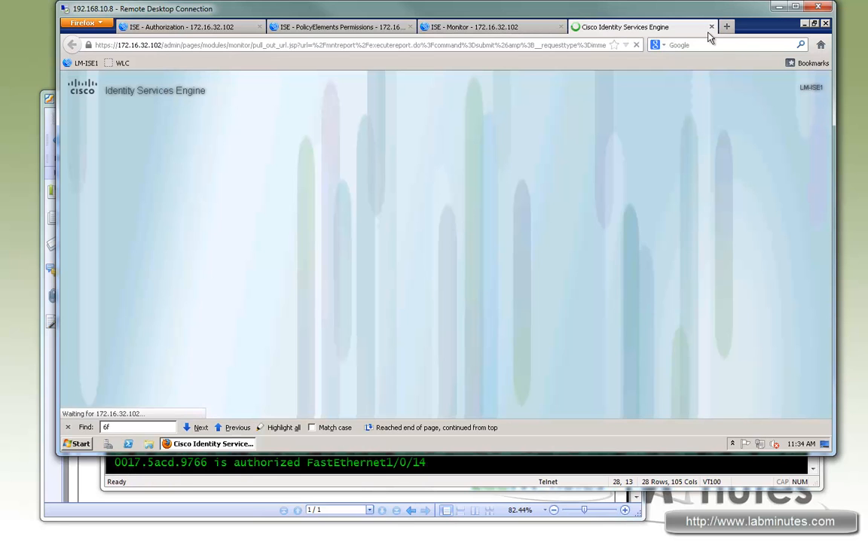
left_click(711, 27)
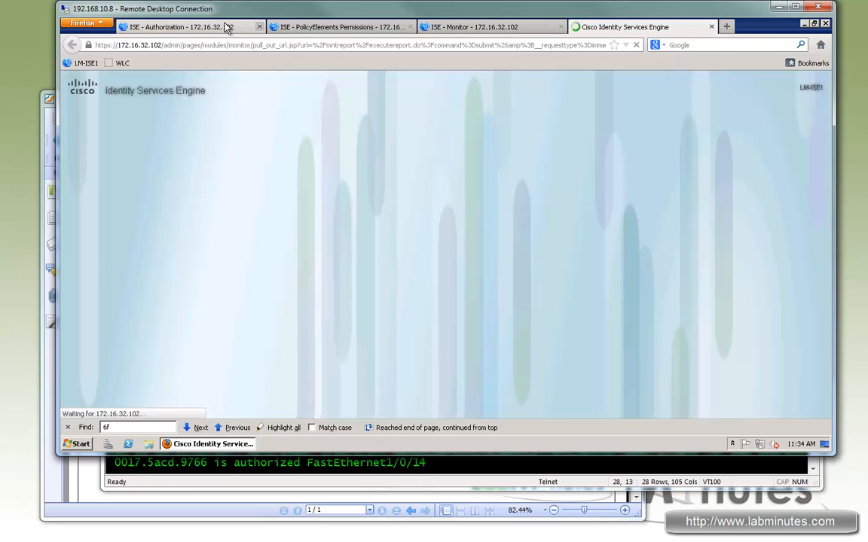
- Open the Endpoints list under Identity Management's identities, using the browser tab that shows the authorization profiles
left_click(226, 28)
left_click(305, 27)
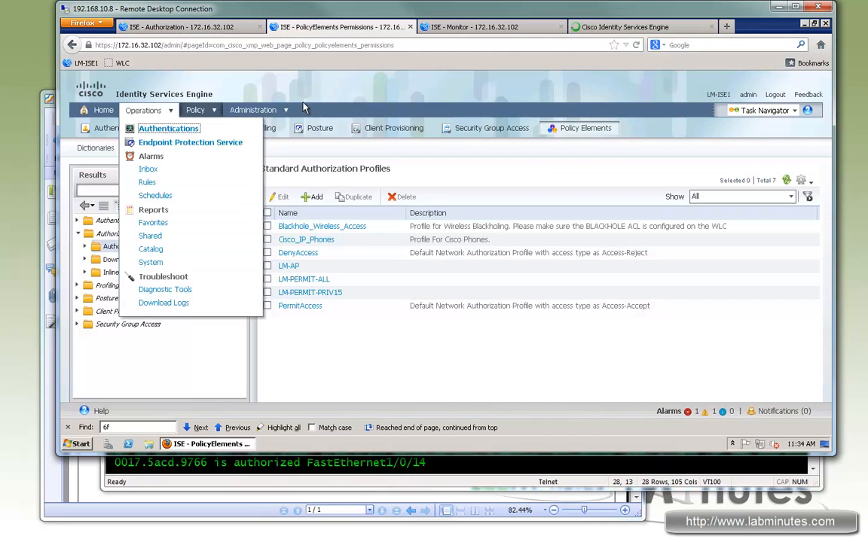
mouse_move(275, 113)
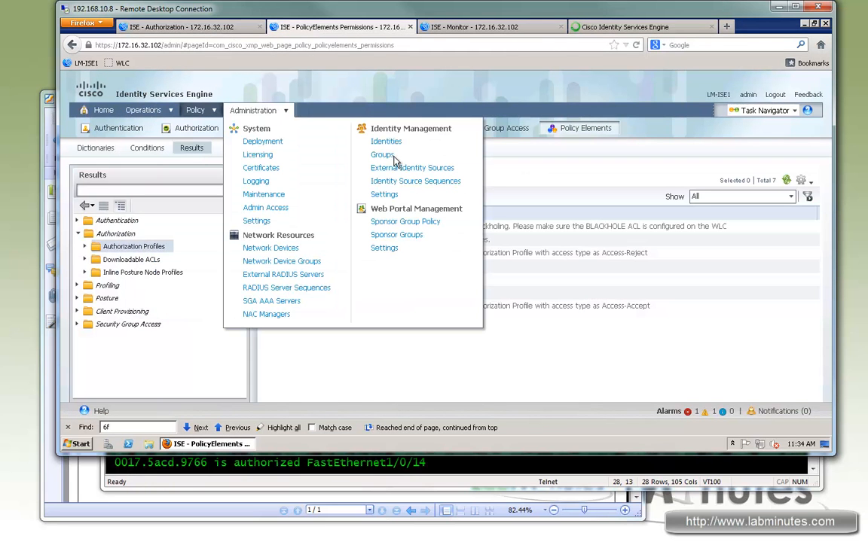
left_click(386, 142)
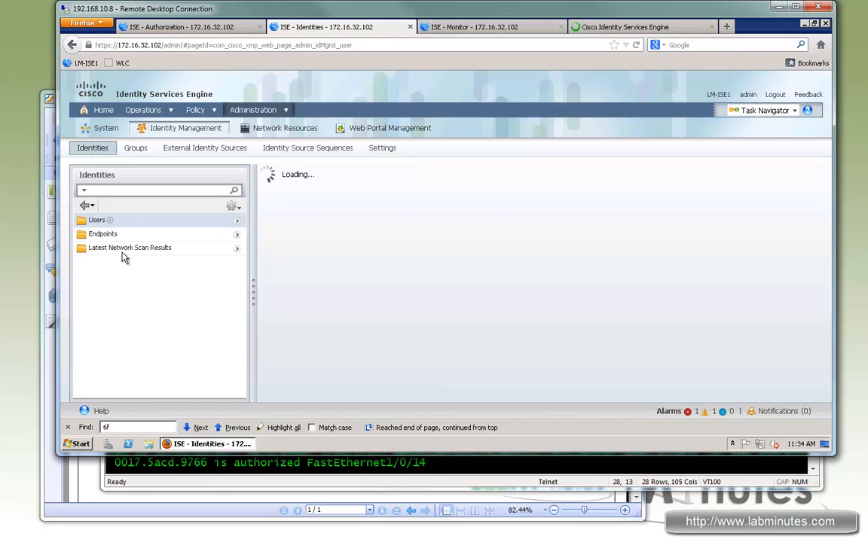
left_click(101, 235)
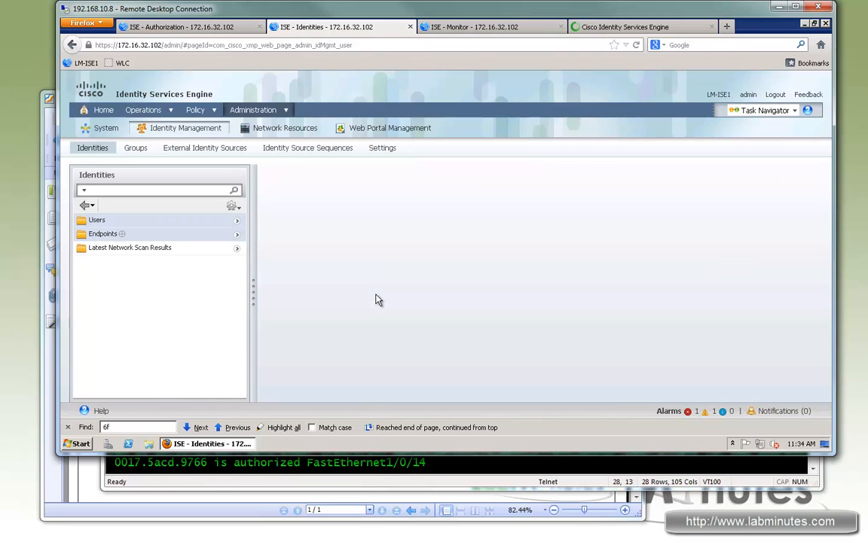
- Check the denied MAC address in Live Authentications and open the matching VMWare-Device endpoint 00:0C:29:8E:6F:5D for editing
left_click(625, 28)
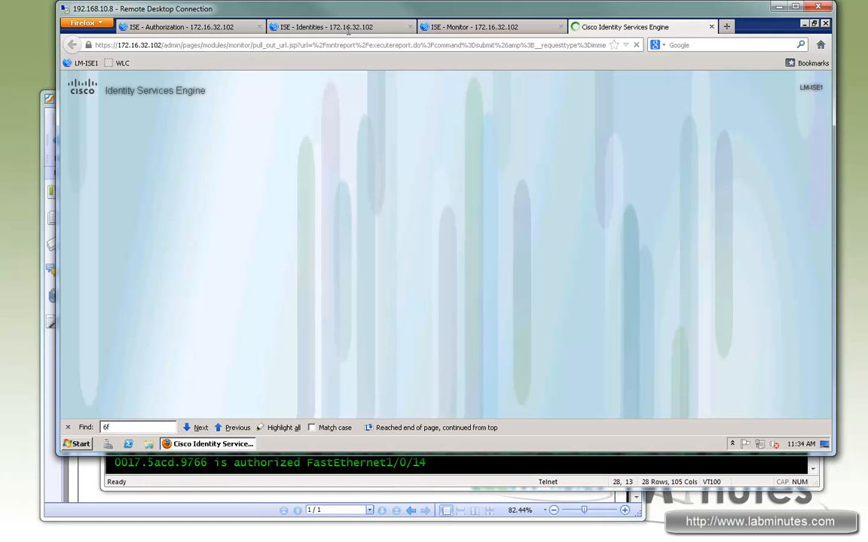
left_click(348, 30)
left_click(619, 29)
left_click(359, 28)
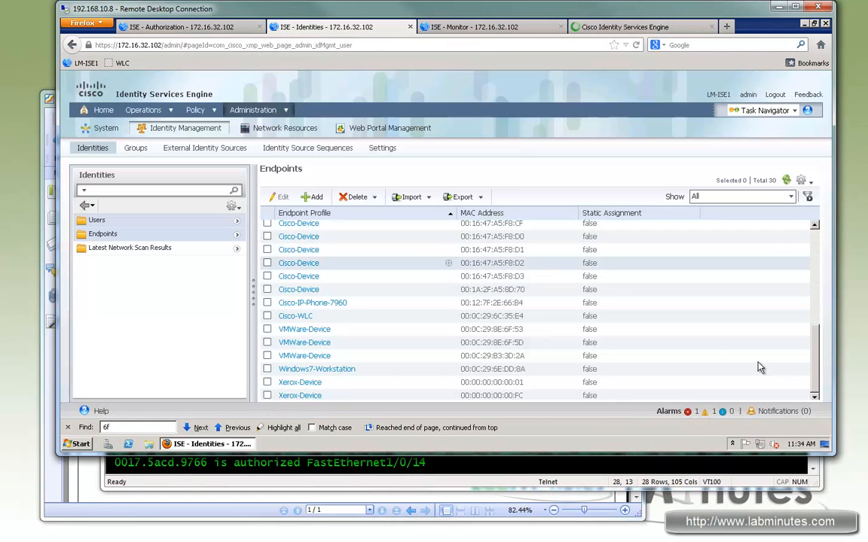
key("ctrl+Tab")
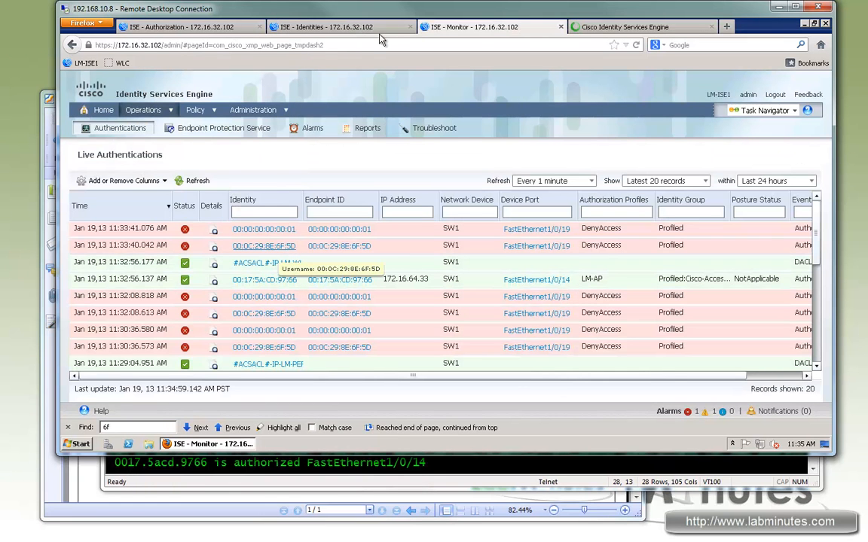
left_click(341, 28)
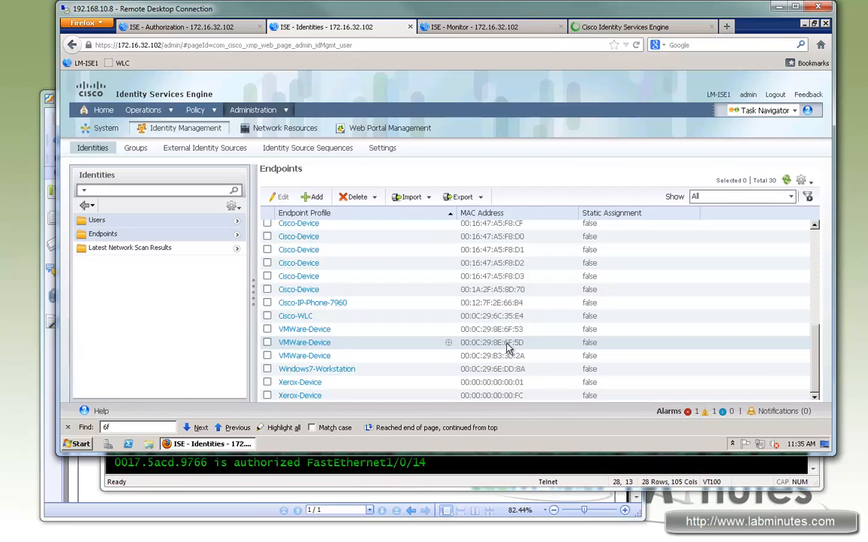
left_click(313, 345)
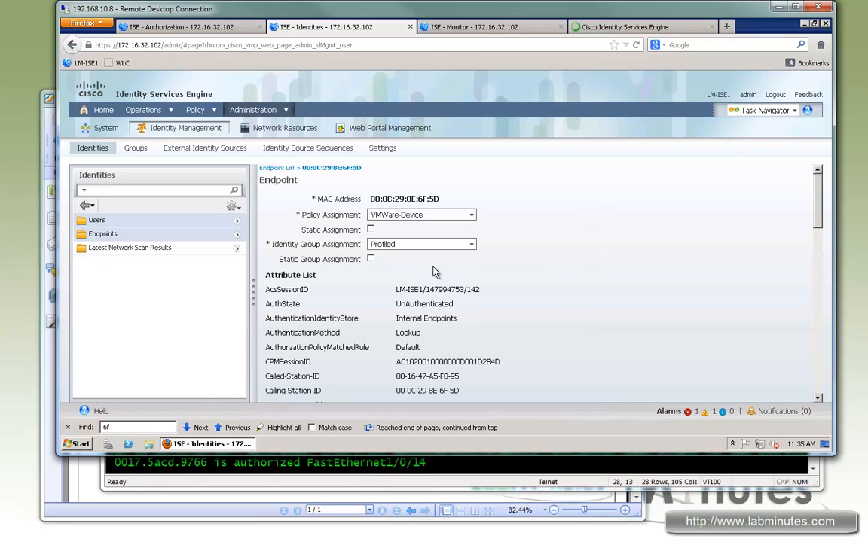
- Statically assign the endpoint the Unknown policy and the LM-UNKNOWN-OS identity group, and save it
right_click(474, 247)
left_click(472, 216)
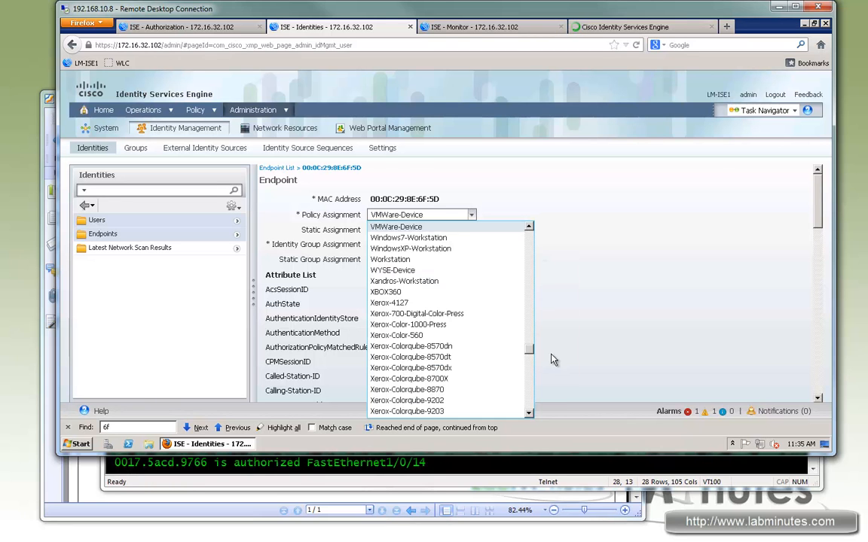
scroll(452, 316, "up", 15)
left_click(386, 227)
left_click(370, 230)
left_click(473, 246)
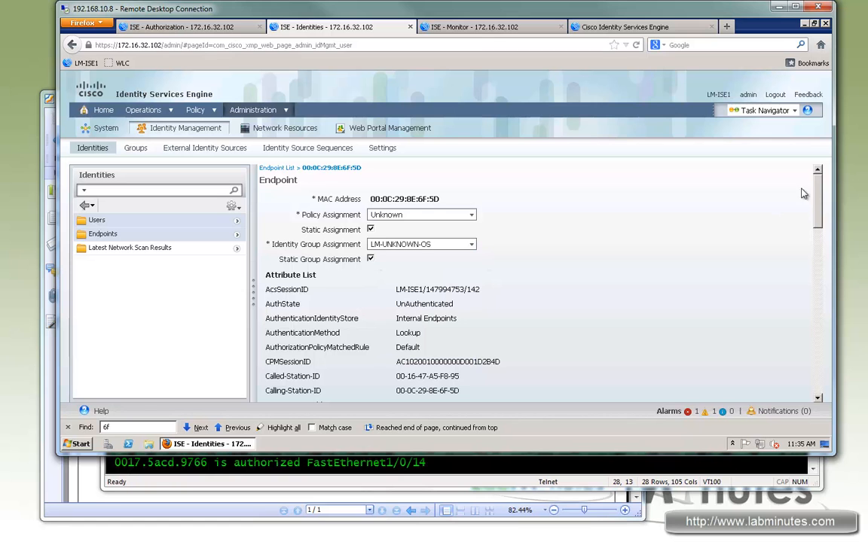
scroll(810, 385, "down", 10)
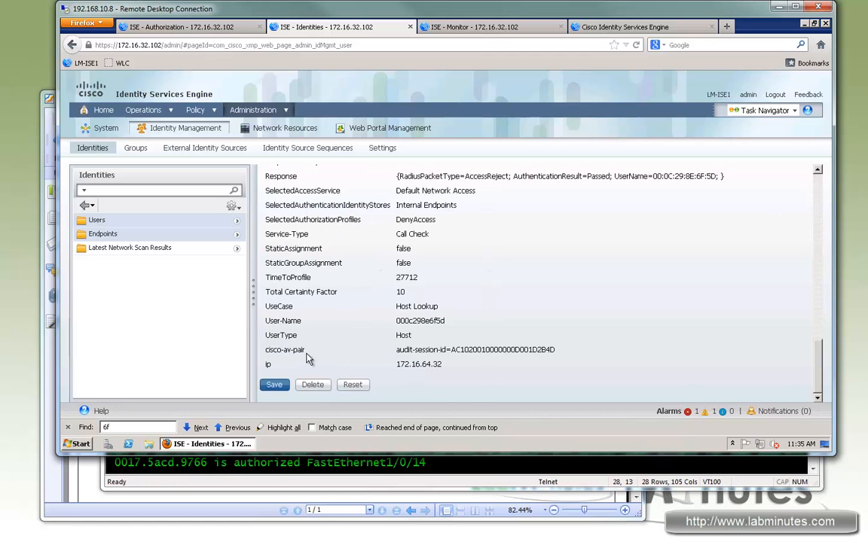
left_click(273, 384)
- Close the Endpoint MAC Authentication Summary report and refresh Live Authentications to look for new entries for 00:0C:29:8E:6F:5D
left_click(607, 28)
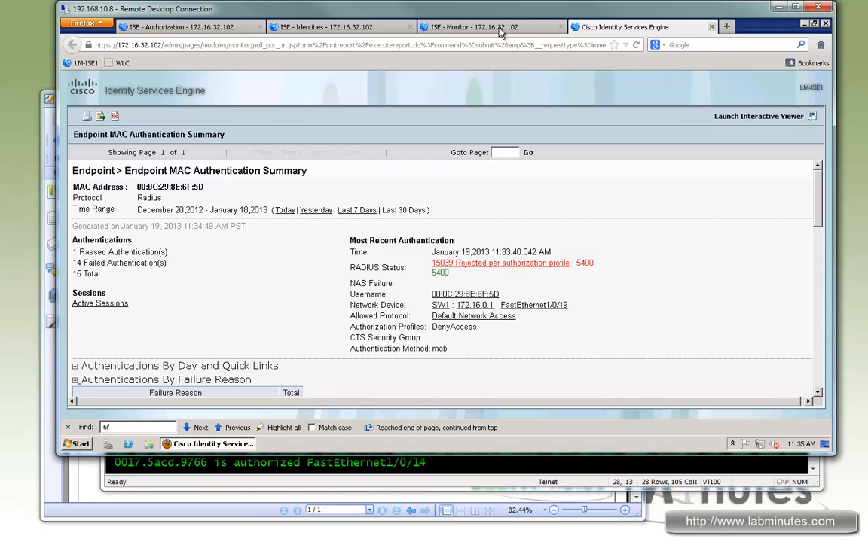
left_click(711, 26)
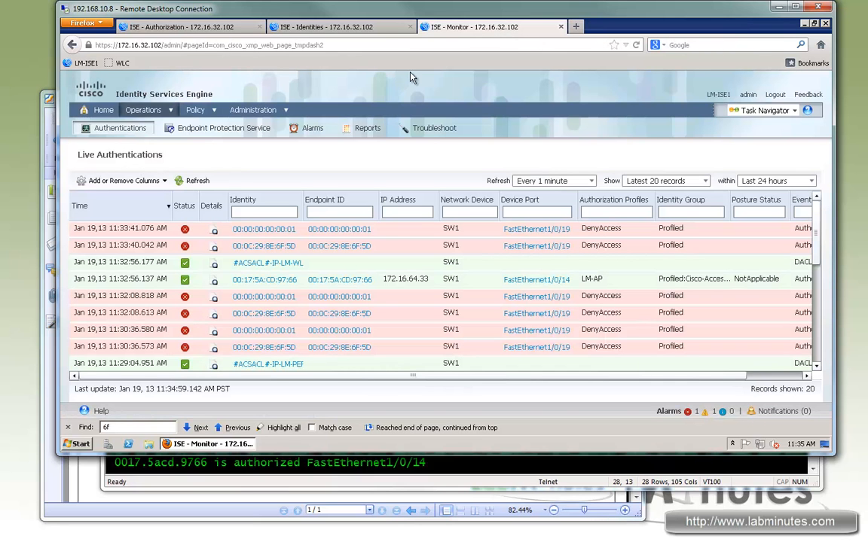
left_click(193, 181)
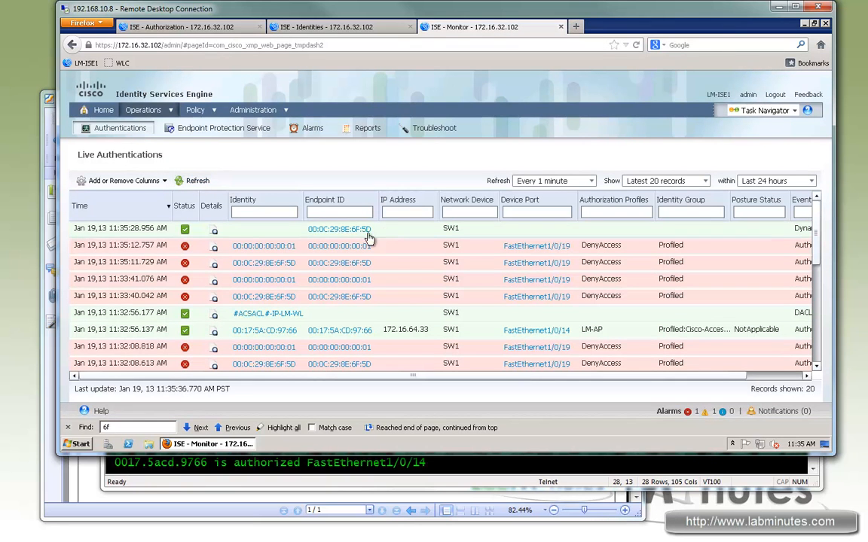
left_click(195, 183)
left_click(196, 184)
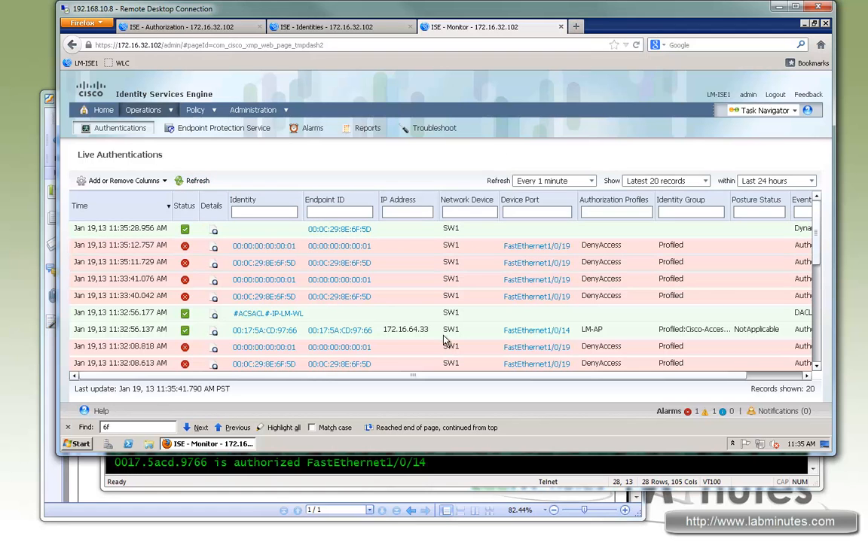
- Open the RADIUS authentication details of the 11:29:04.924 LM-PERMIT-ALL entry for 00:12:7F:2E:66:B4 on FastEthernet1/0/15
scroll(814, 257, "down", 3)
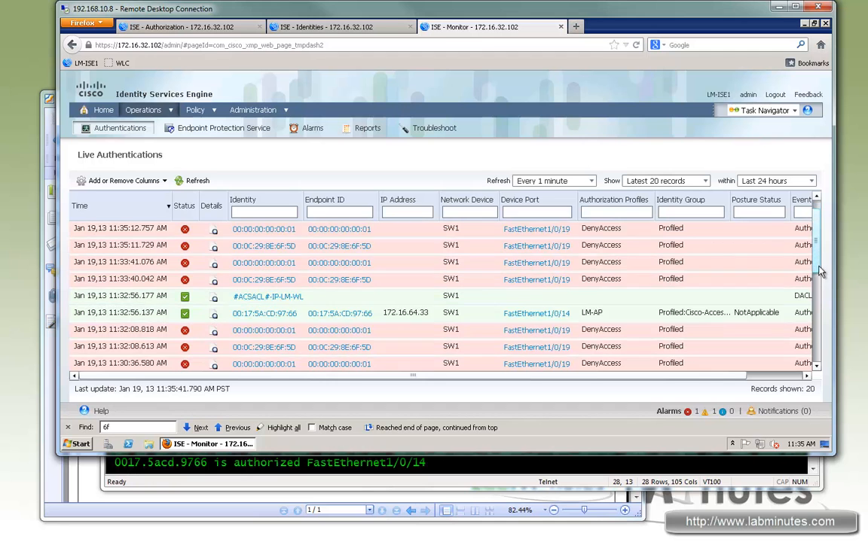
scroll(729, 301, "down", 3)
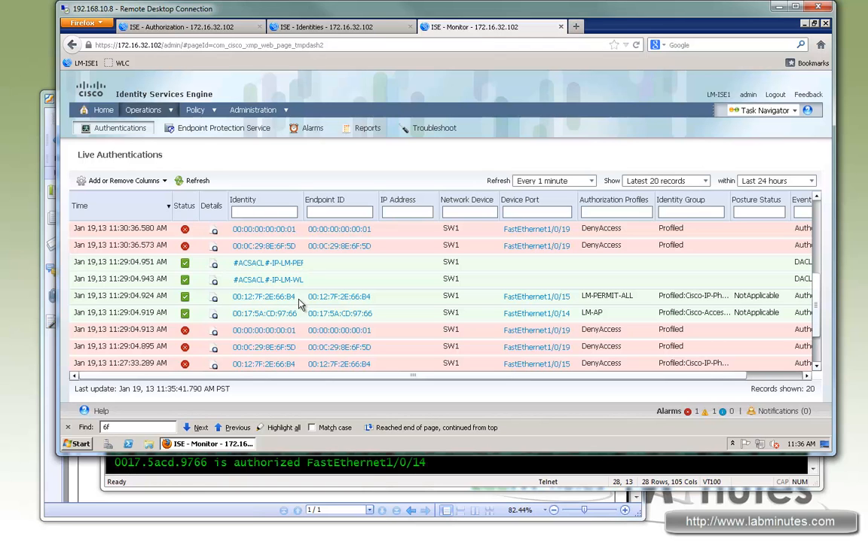
left_click(228, 313)
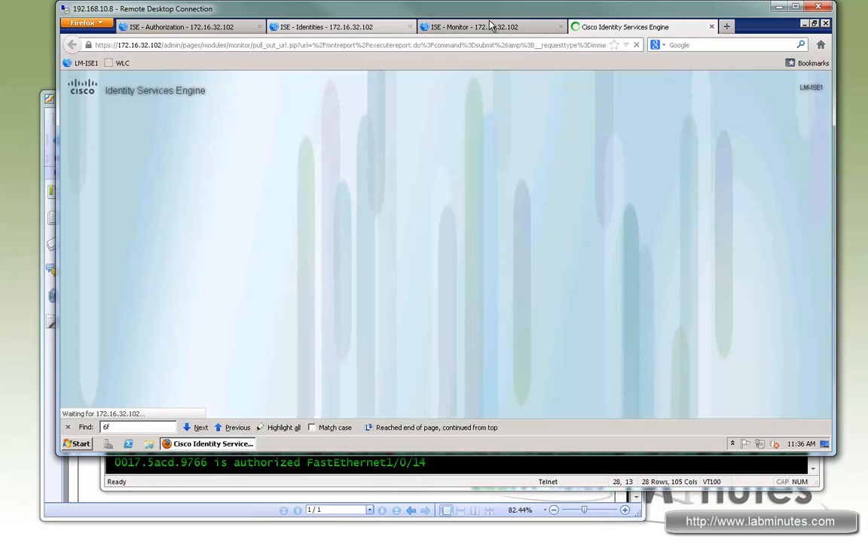
left_click(490, 26)
left_click(607, 28)
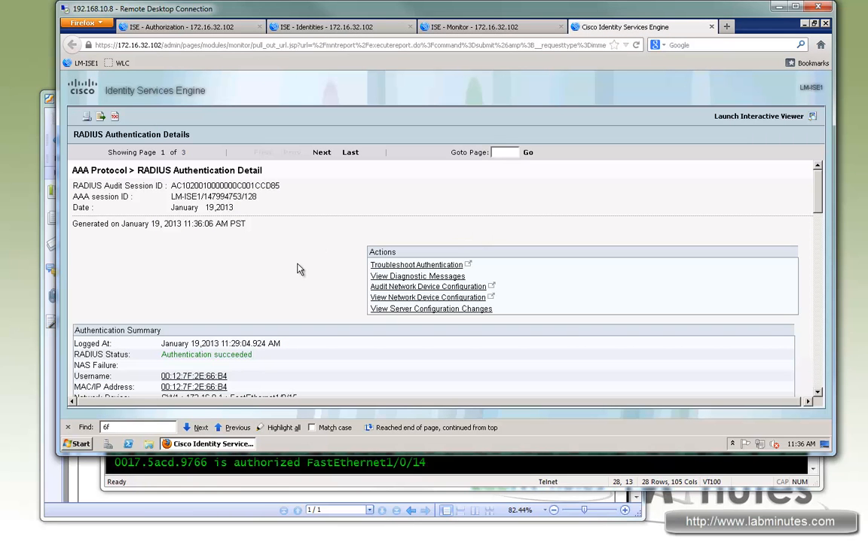
- Check the authorization profile in the Authentication Summary of the FastEthernet1/0/15 report
scroll(294, 265, "down", 3)
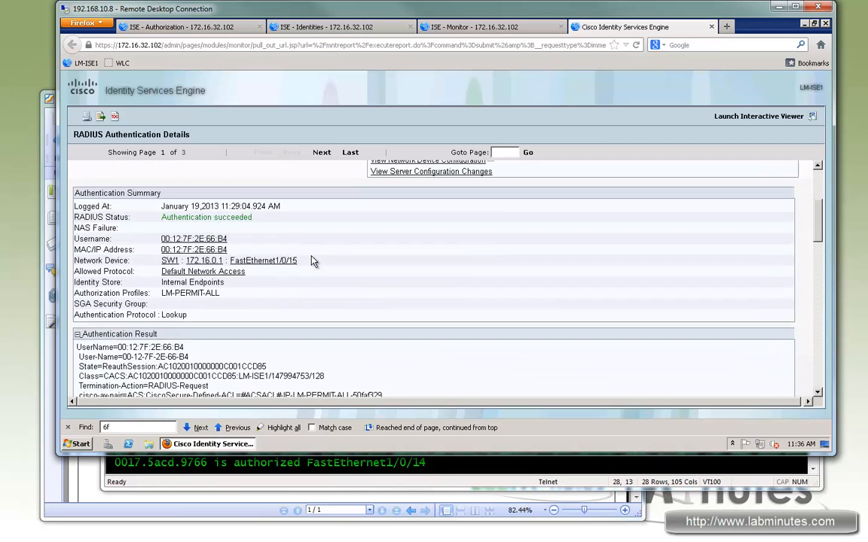
left_click_drag(220, 295, 162, 296)
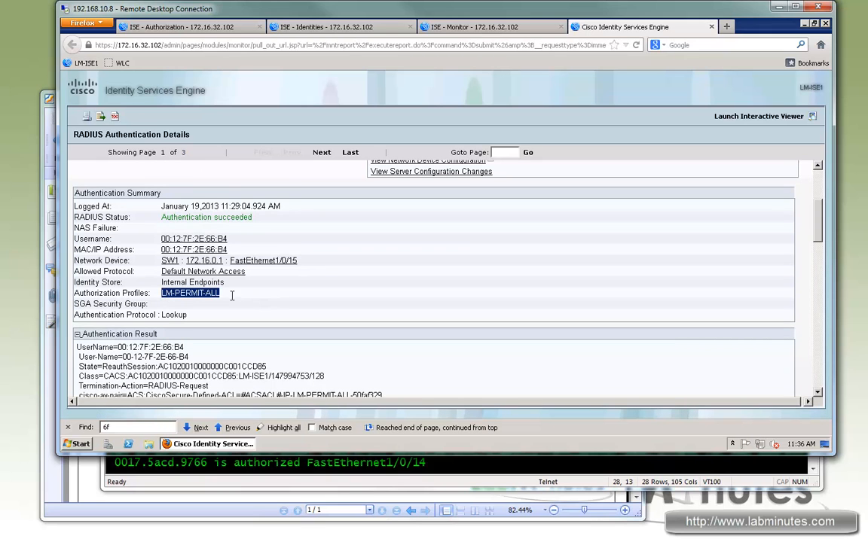
left_click_drag(231, 294, 182, 295)
- Switch to the SecureCRT switch session, turn off all debugging and console logging, and leave configuration mode
left_click(241, 470)
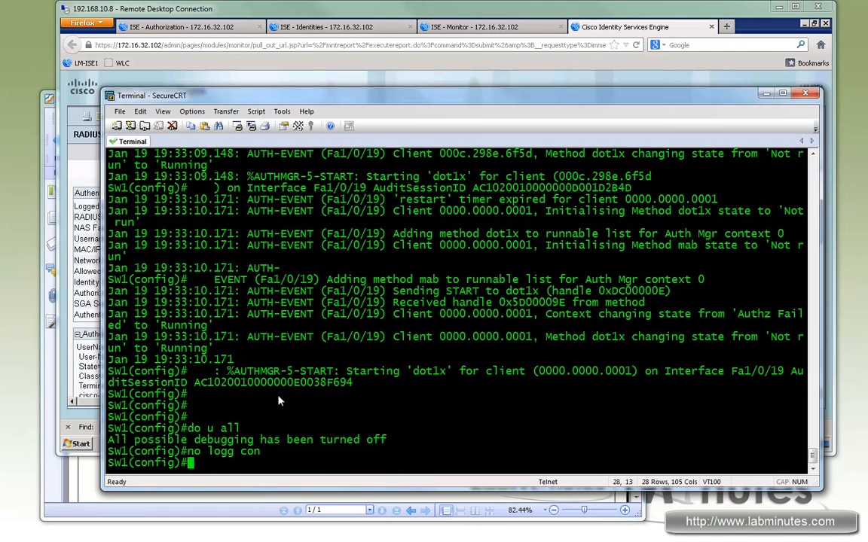
key("Return")
key("Return")
key("Return")
key("Return")
key("ctrl+z")
- Show the authentication session on interface f1/0/15 and check its ACS ACL
type("sh authen sess")
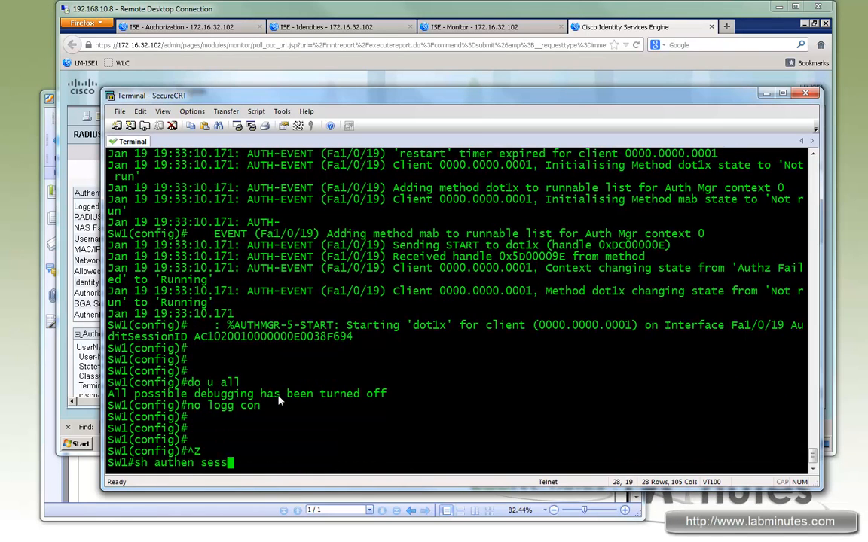
type(" int f1/0/15")
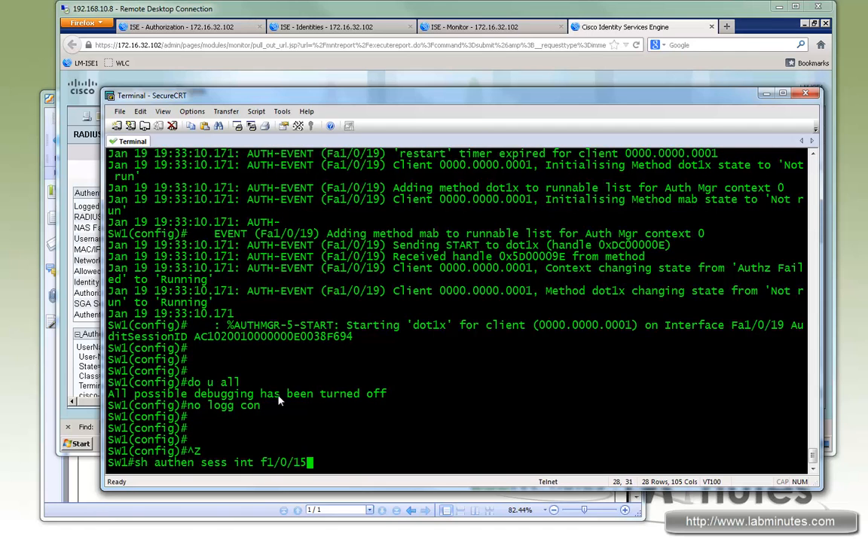
key("Return")
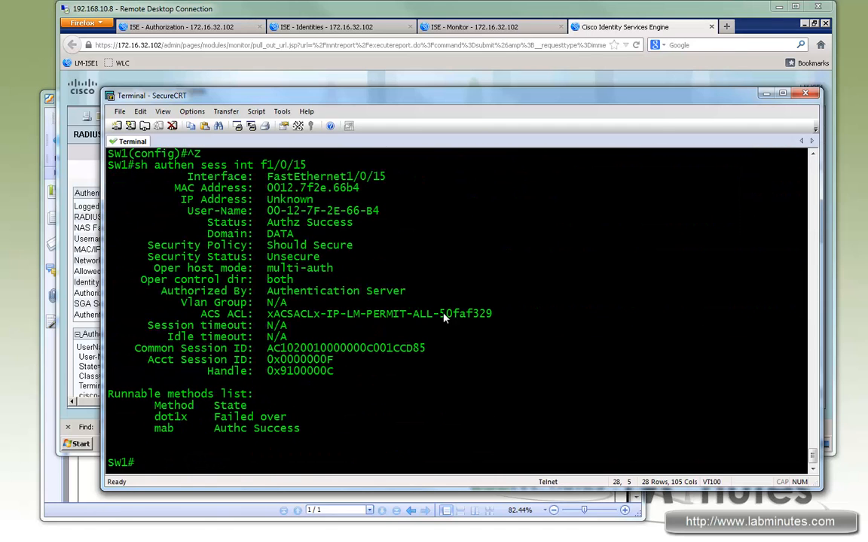
left_click_drag(434, 315, 346, 315)
- List the switch's access lists with sh access-l and examine the downloaded LM-PERMIT-ALL and LM-WLC-ONLY entries
type("sh access-l")
key("Return")
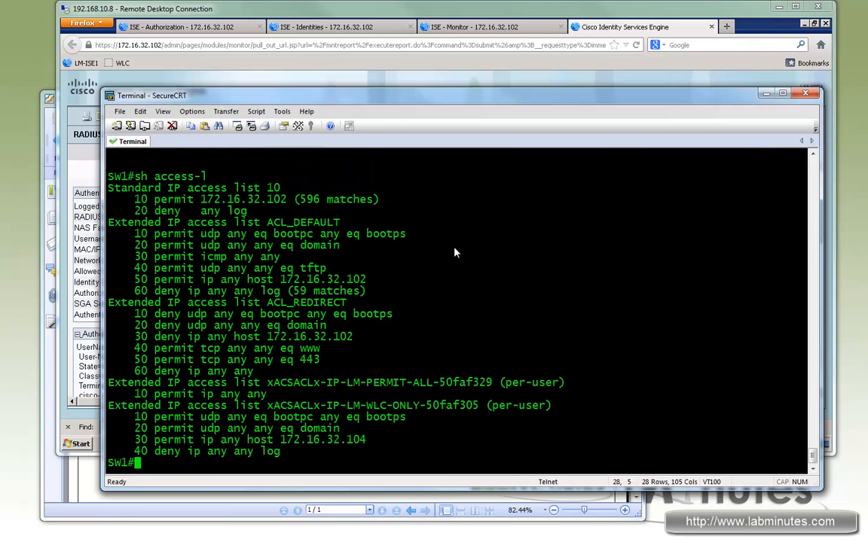
left_click_drag(269, 395, 148, 397)
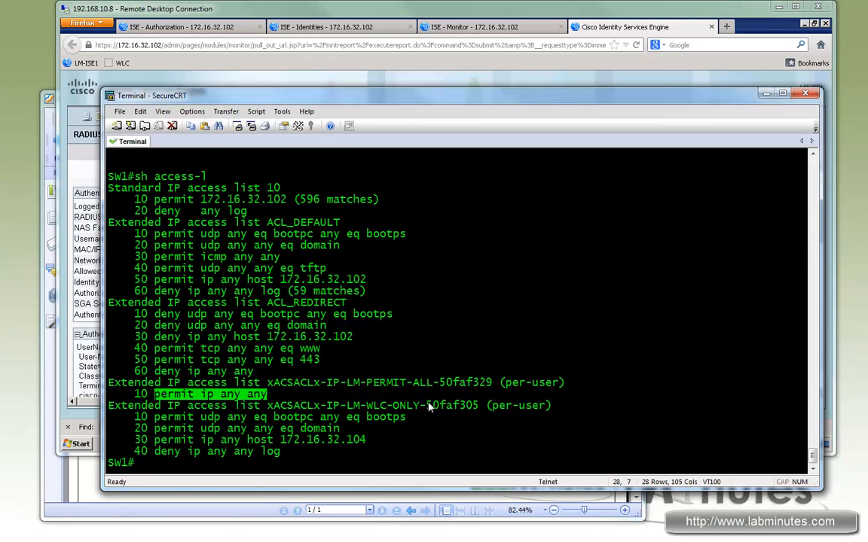
left_click_drag(434, 407, 347, 408)
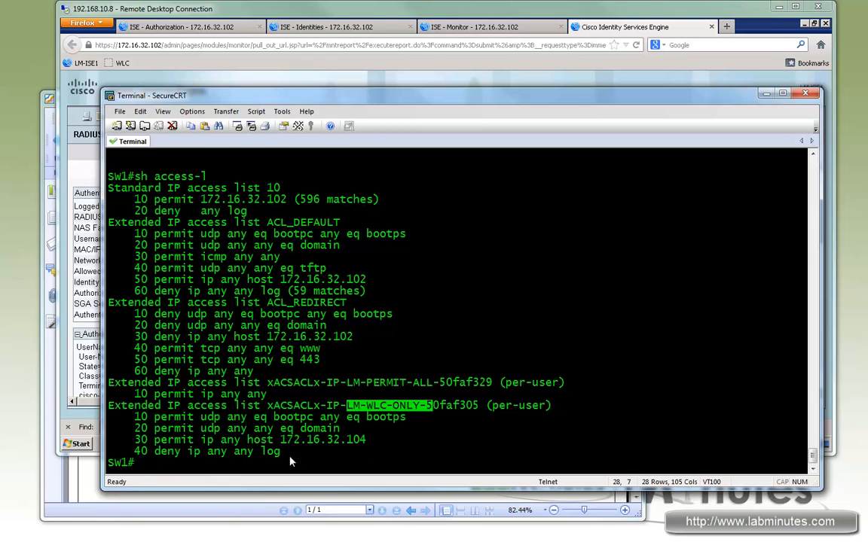
left_click_drag(192, 431, 356, 447)
left_click(354, 446)
left_click_drag(245, 439, 368, 440)
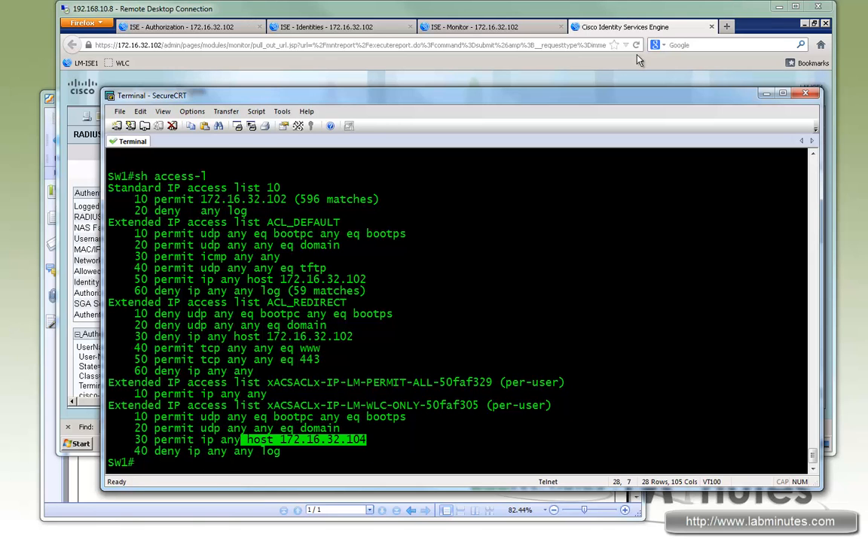
- Return to the ISE report in Remote Desktop, examine its authentication protocol, downloadable ACL and endpoint profile name, and close it
left_click(514, 9)
left_click(335, 320)
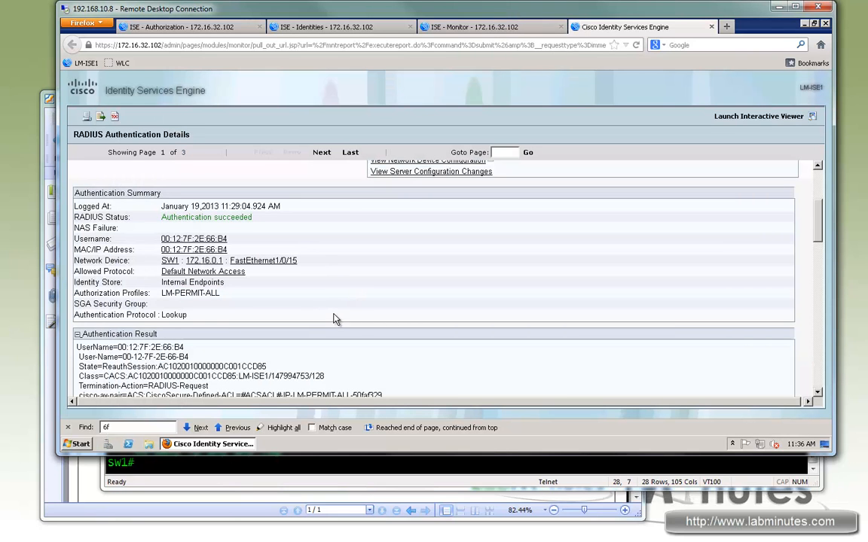
left_click_drag(99, 315, 188, 315)
scroll(403, 295, "down", 3)
left_click_drag(188, 247, 165, 246)
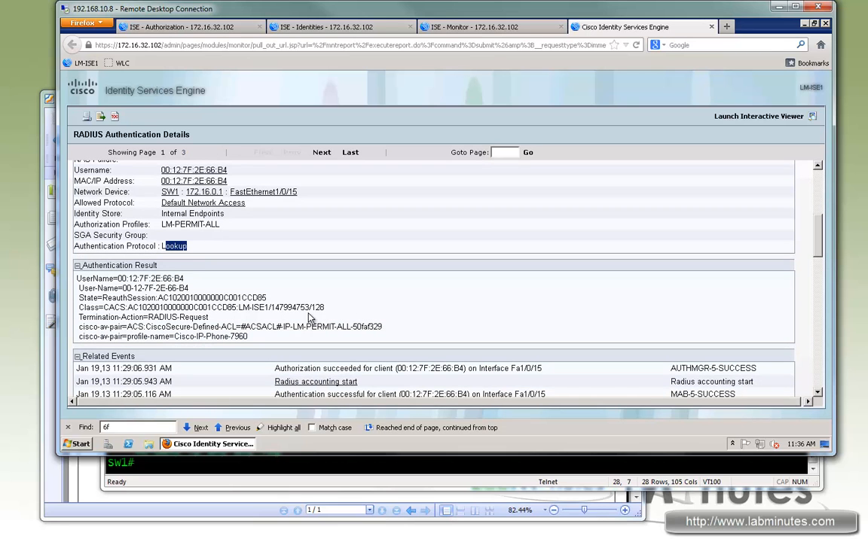
left_click_drag(90, 280, 181, 323)
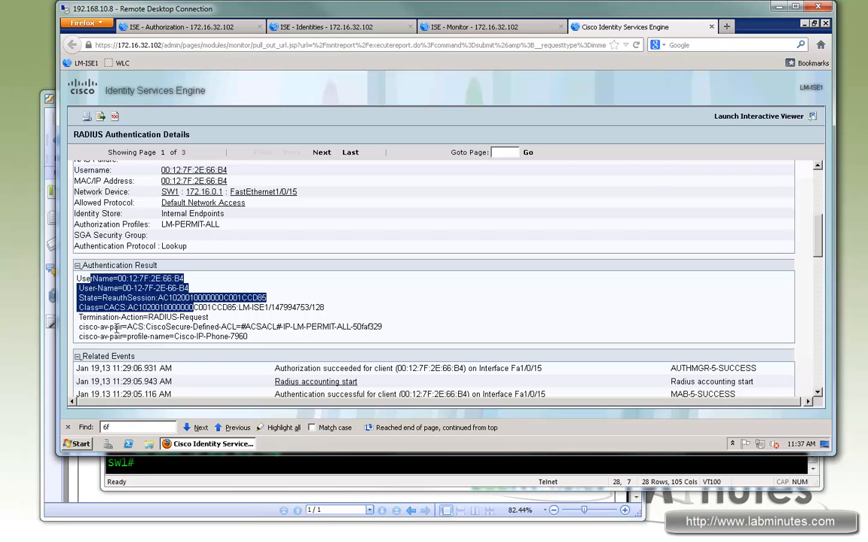
left_click_drag(98, 327, 183, 328)
left_click_drag(288, 332, 368, 327)
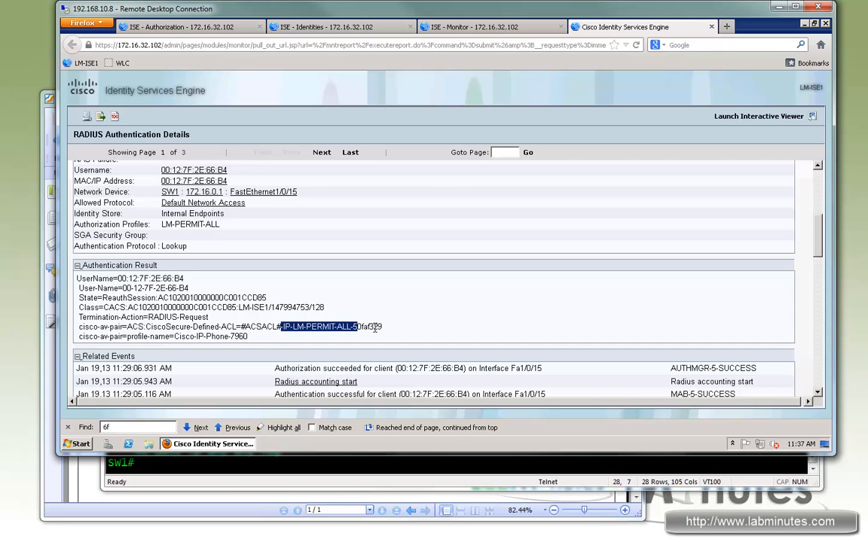
scroll(445, 307, "down", 3)
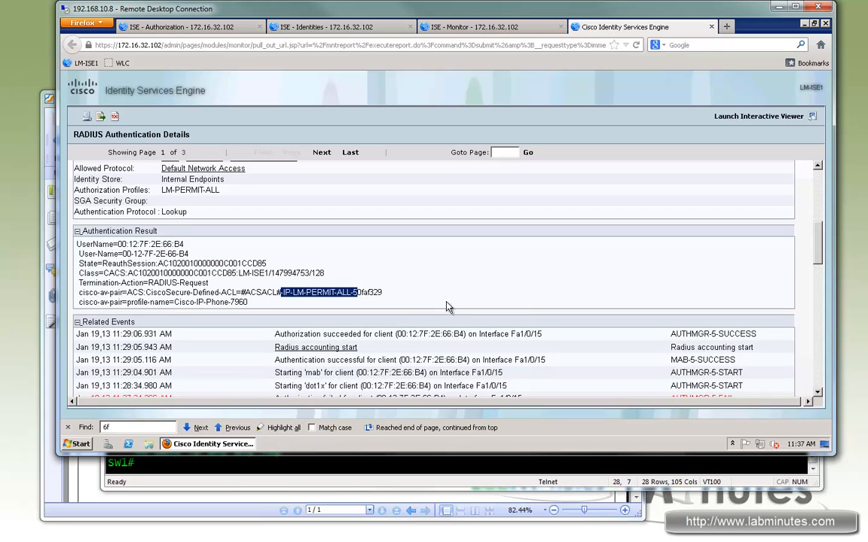
left_click_drag(260, 268, 174, 268)
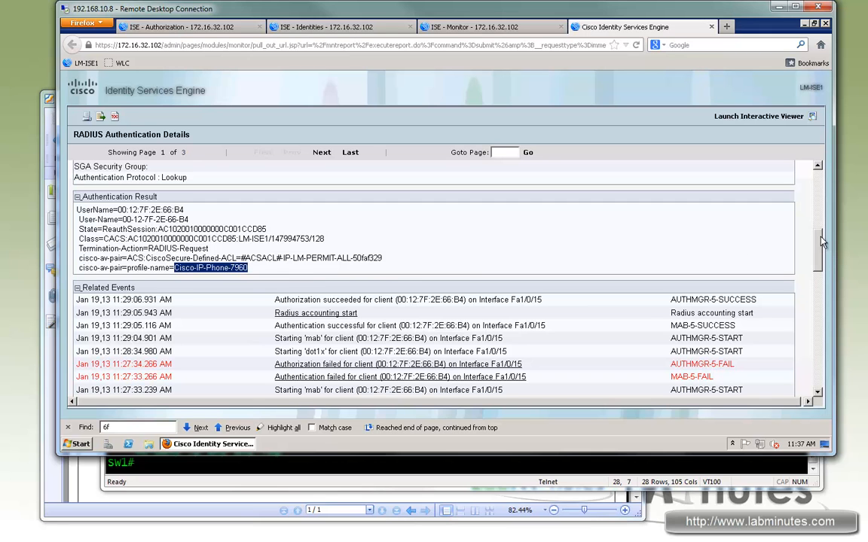
mouse_move(819, 248)
left_mouse_down()
mouse_move(824, 226)
mouse_move(826, 237)
left_mouse_up()
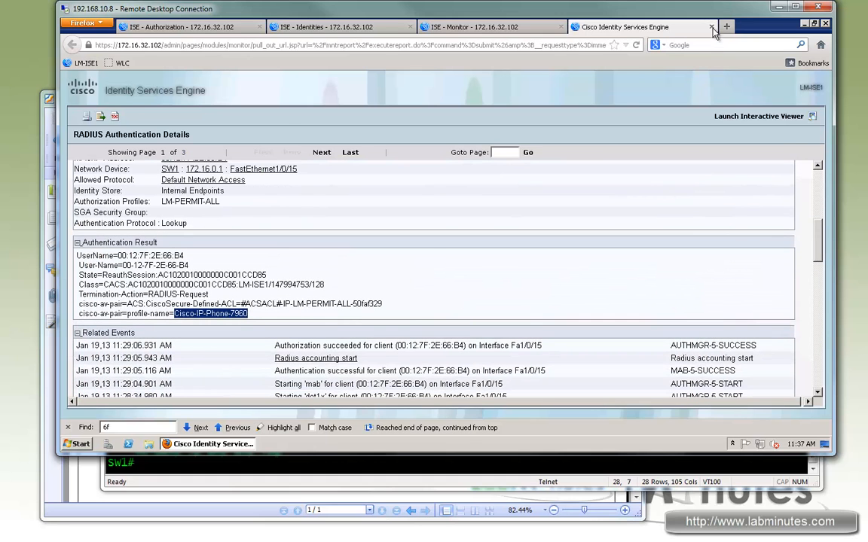
left_click(711, 28)
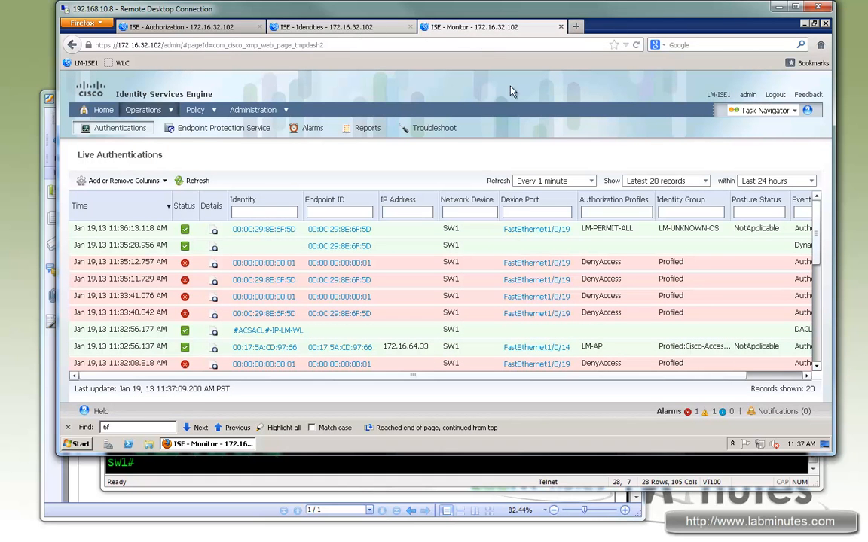
- Open the authentication details of the 11:32:56.137 LM-AP entry and check its authorization profile, downloadable ACL and endpoint profile name
left_click_drag(816, 250, 816, 288)
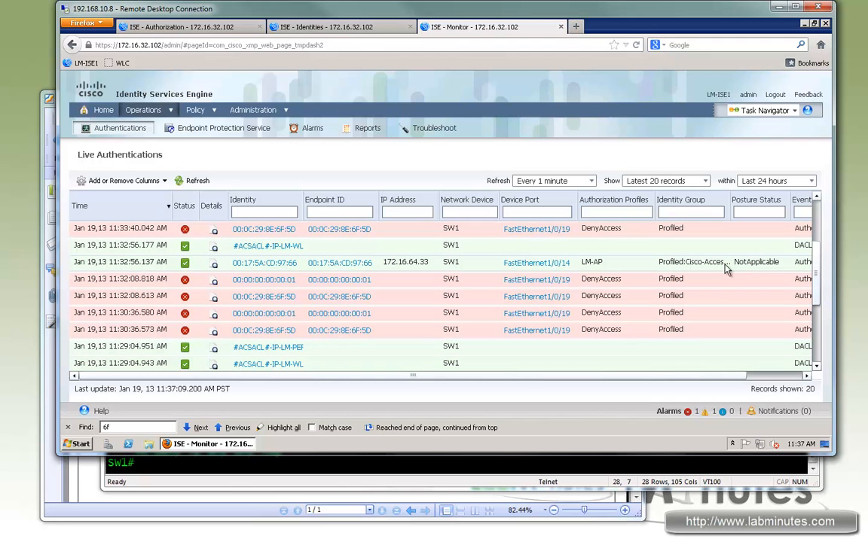
left_click(279, 270)
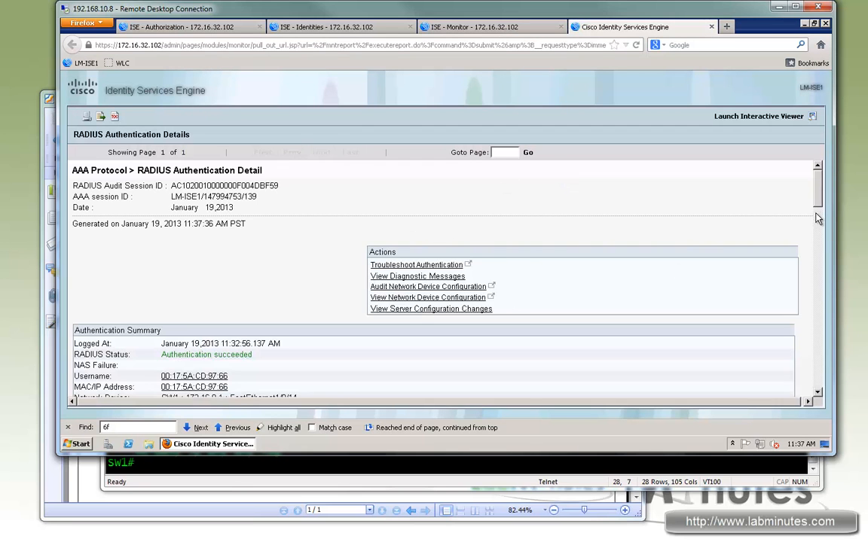
scroll(337, 272, "down", 3)
left_click_drag(187, 296, 163, 296)
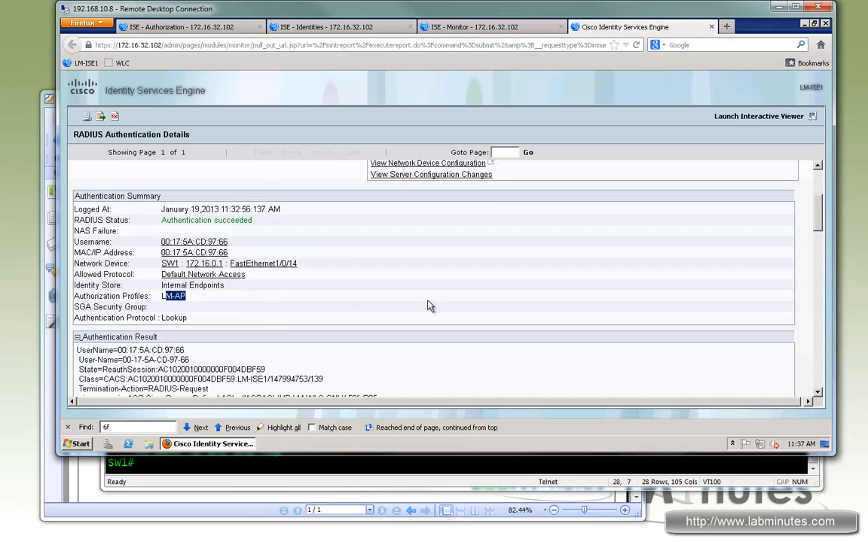
scroll(437, 302, "down", 3)
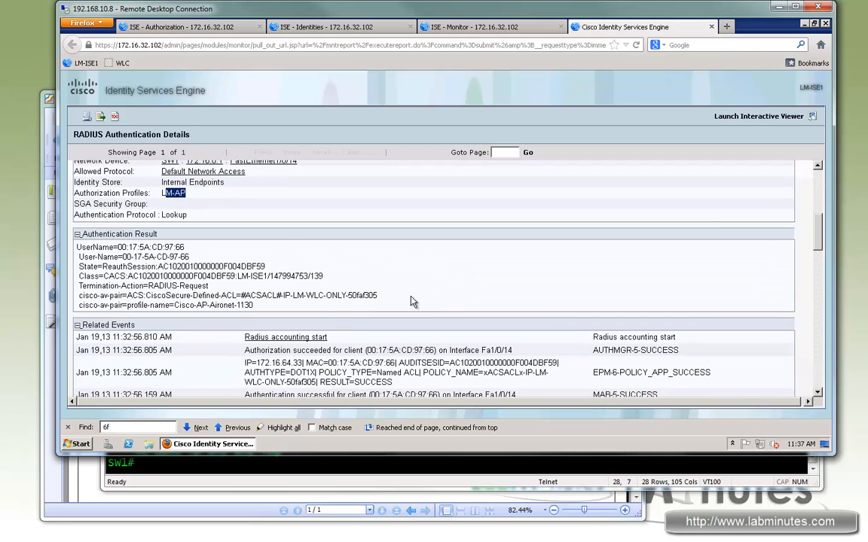
left_click_drag(261, 295, 352, 295)
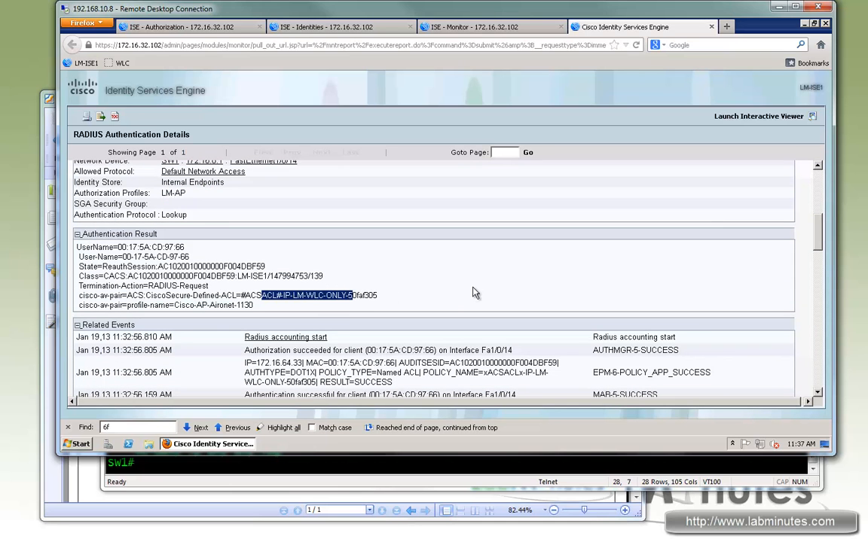
double_click(223, 305)
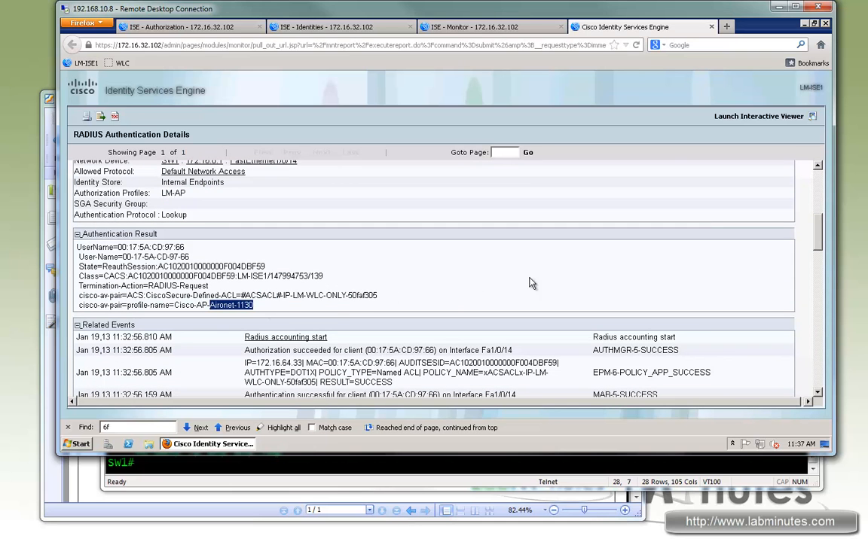
- Examine which allowed protocol selection rule and authorization policy rule the access point's authentication matched
scroll(543, 285, "down", 10)
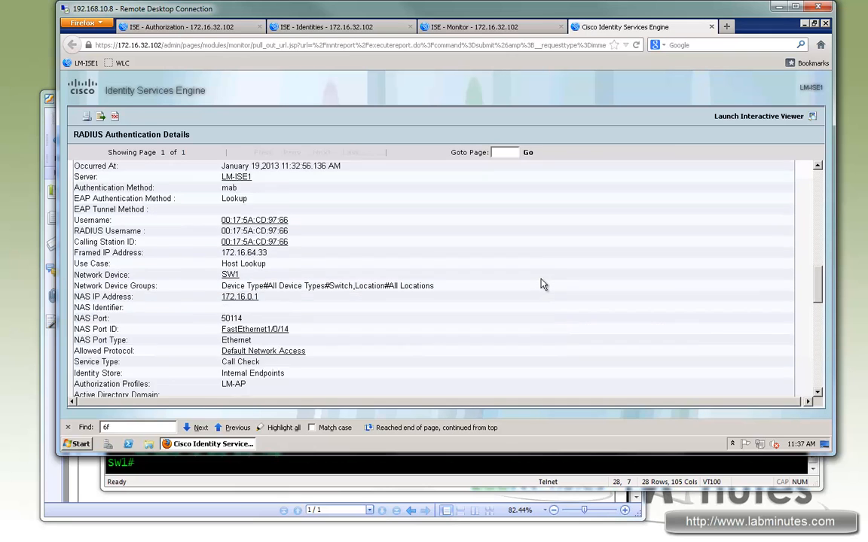
scroll(542, 285, "down", 1)
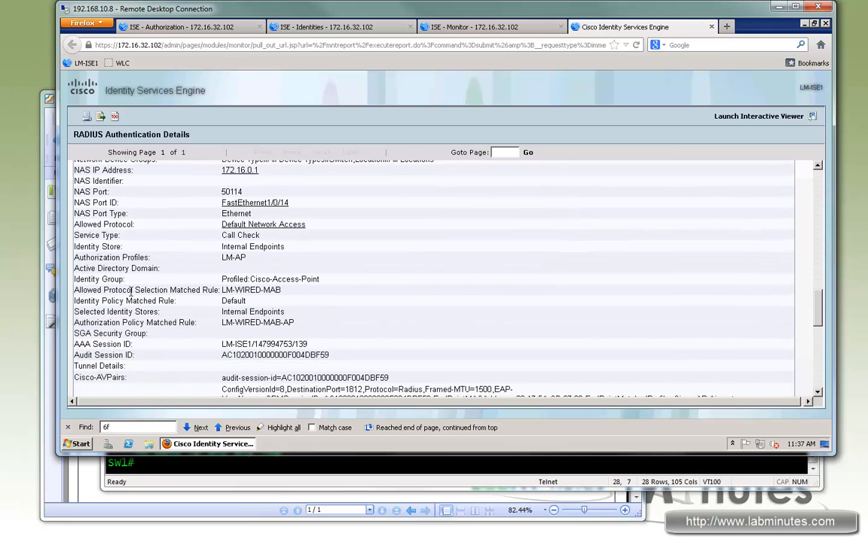
left_click_drag(92, 290, 211, 289)
left_click_drag(298, 294, 224, 290)
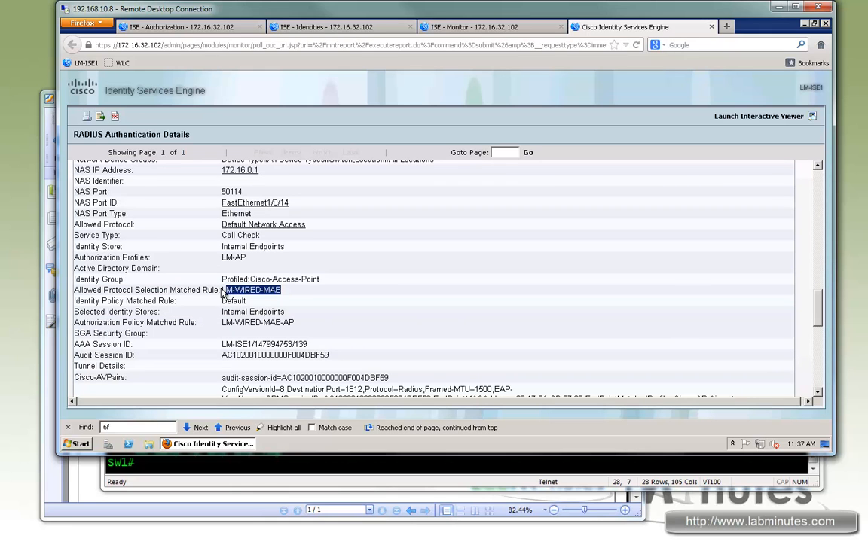
triple_click(224, 321)
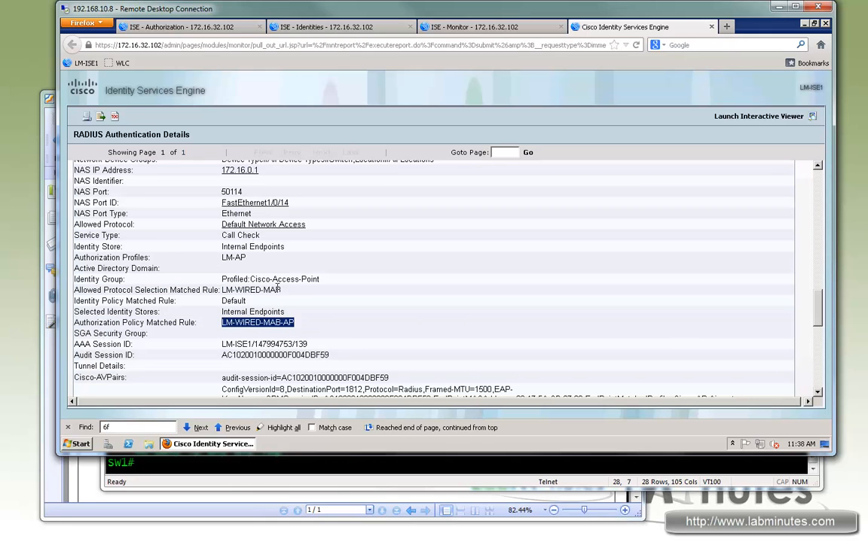
triple_click(244, 292)
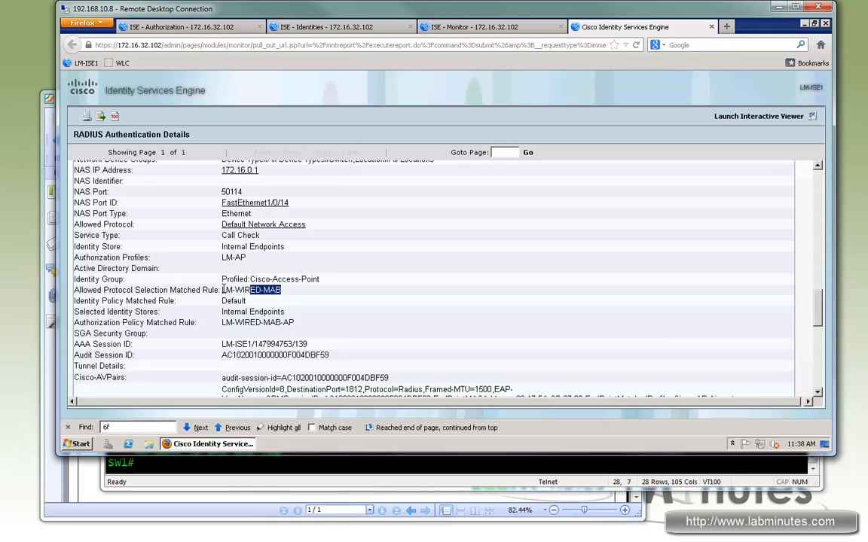
triple_click(299, 324)
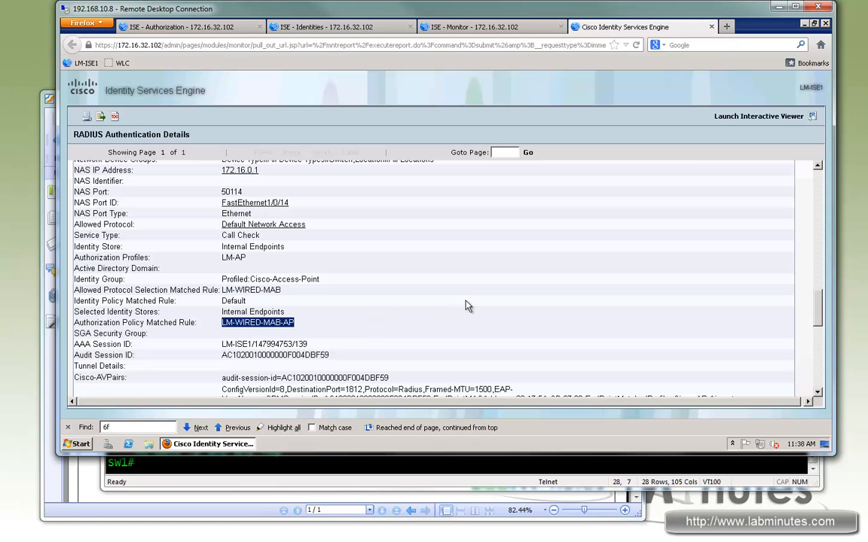
- Review the identity and authorization policy evaluation in the report's Steps section, and close the report
scroll(469, 304, "down", 5)
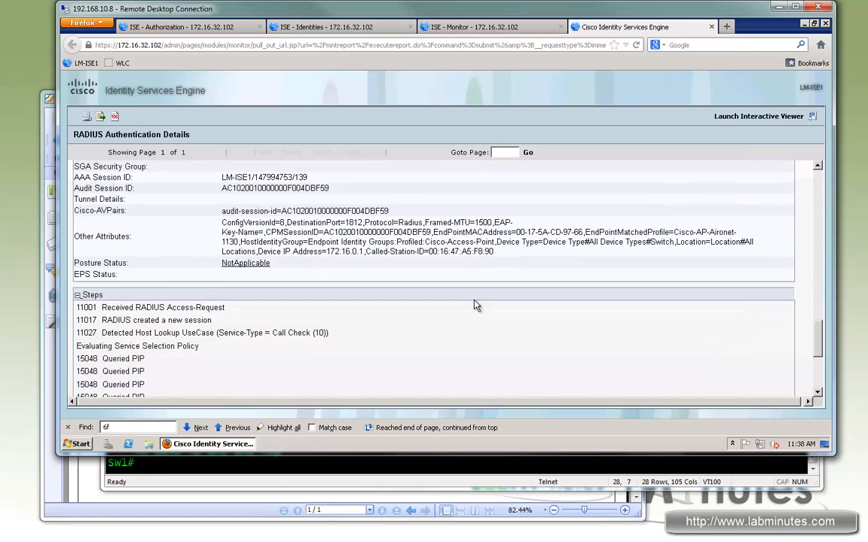
scroll(474, 305, "down", 4)
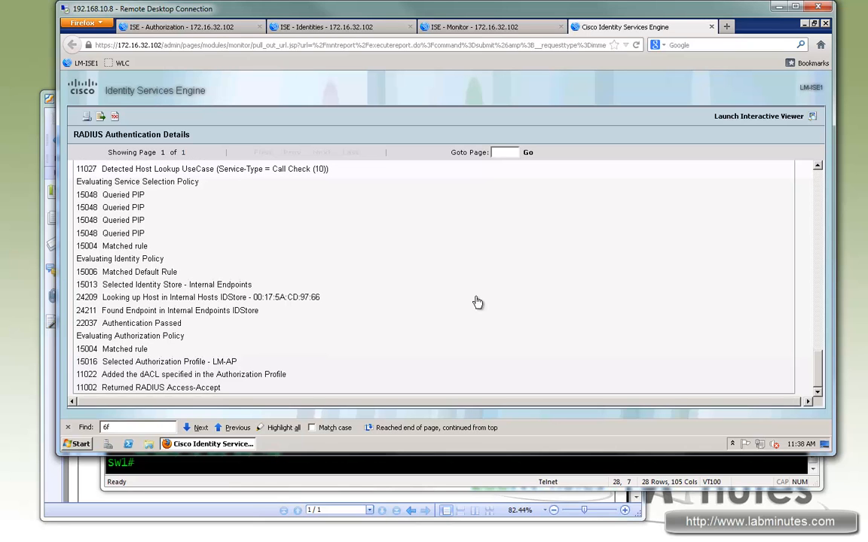
left_click_drag(125, 259, 178, 361)
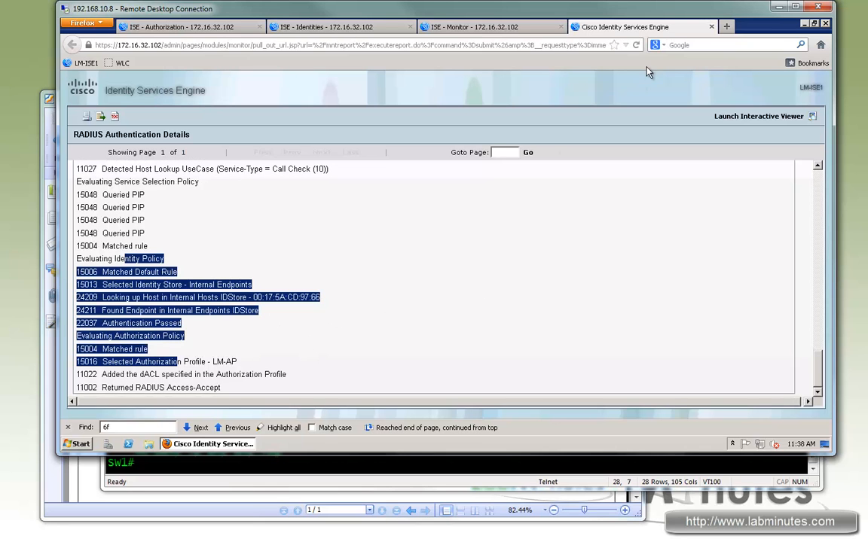
left_click(712, 28)
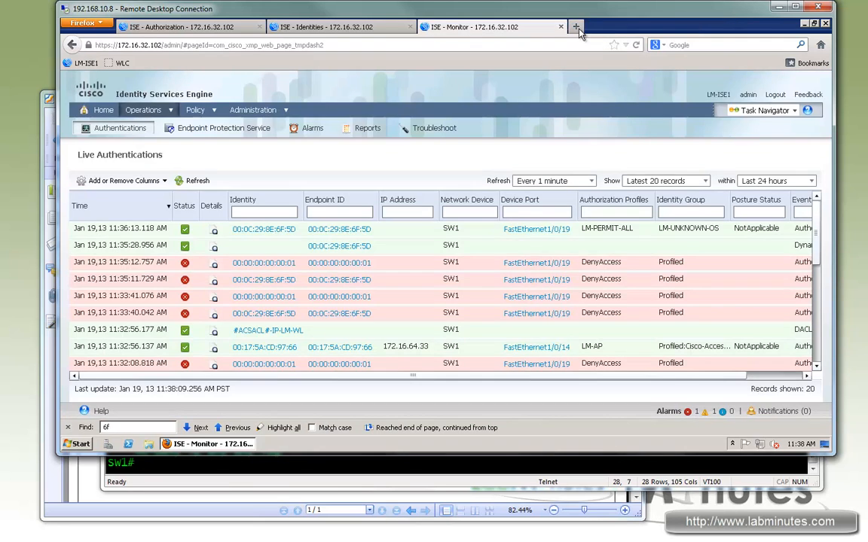
- Open the WLC bookmark in a new browser tab, log in, and check the Access Point Summary for radio and AP status
left_click(576, 28)
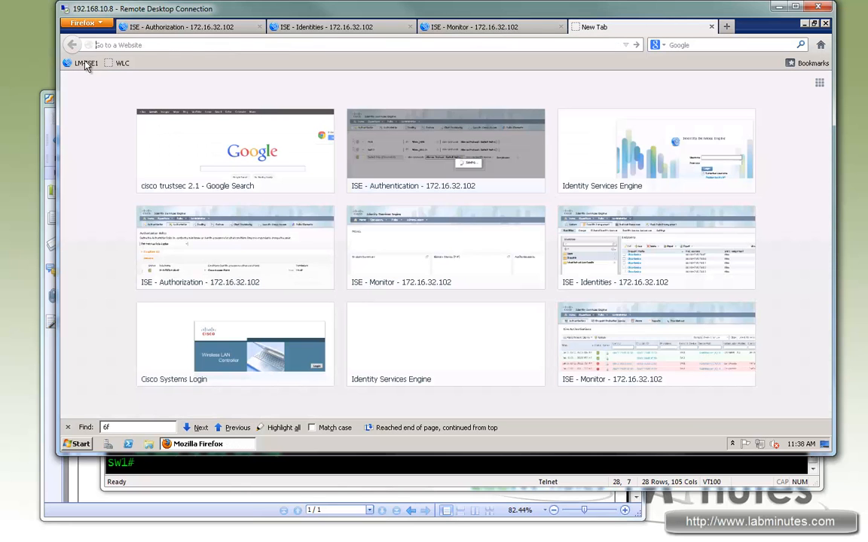
left_click(117, 65)
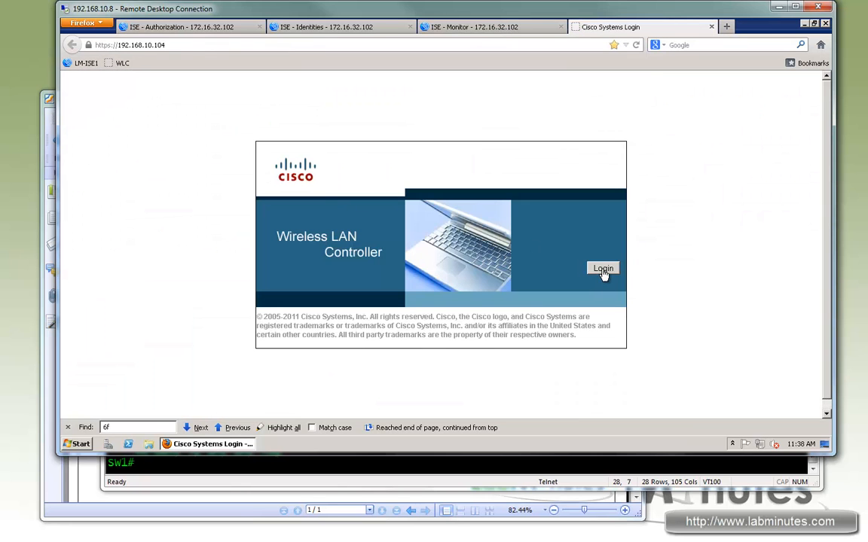
left_click(603, 268)
left_click(419, 262)
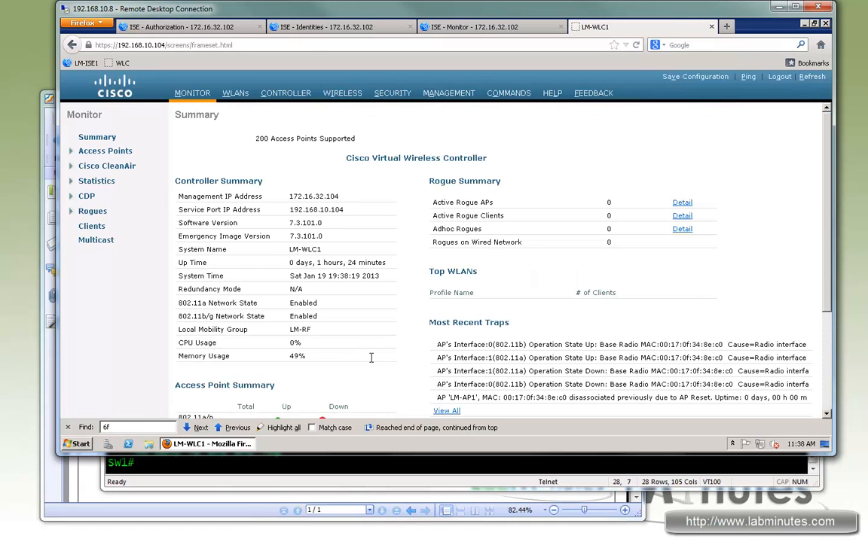
scroll(403, 361, "down", 2)
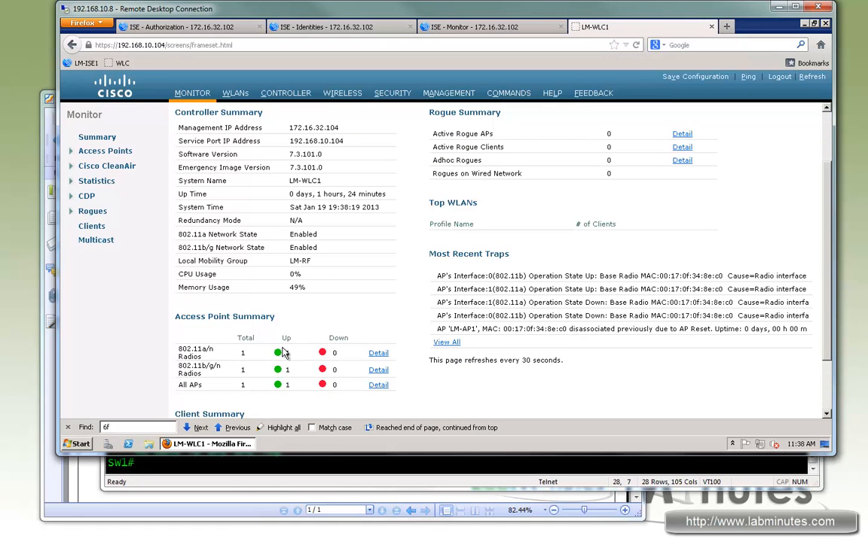
scroll(313, 96, "up", 2)
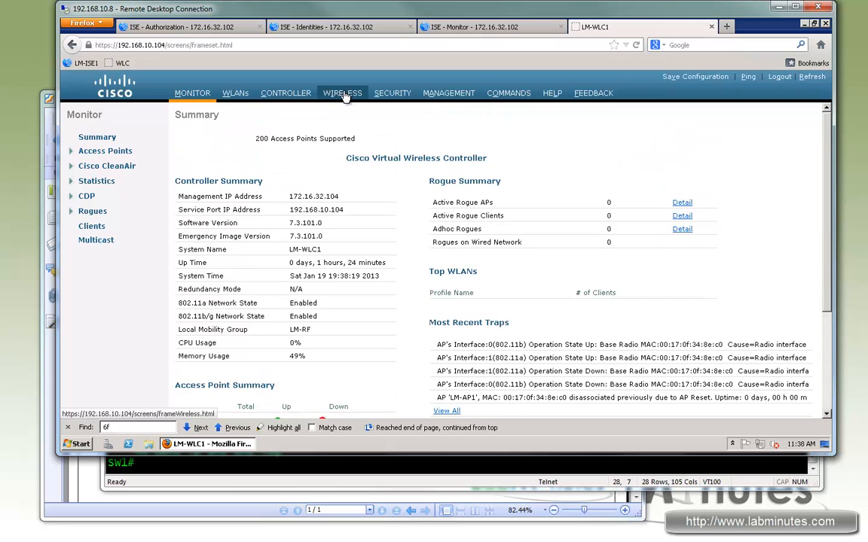
- Open the wireless details of access point LM-AP1 and check its IP address under IP Config
left_click(343, 94)
left_click(184, 218)
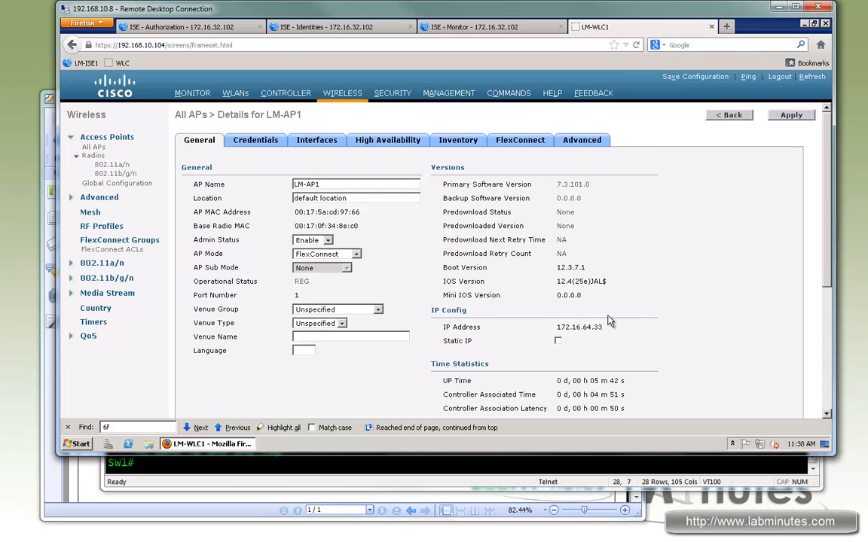
left_click_drag(603, 327, 553, 327)
- Run "sh authen sess int f1/0/14" in SecureCRT, check the session's IP address, and return to ISE Live Authentications in Remote Desktop
left_click(399, 470)
type("sh authen sess int f1/0/14")
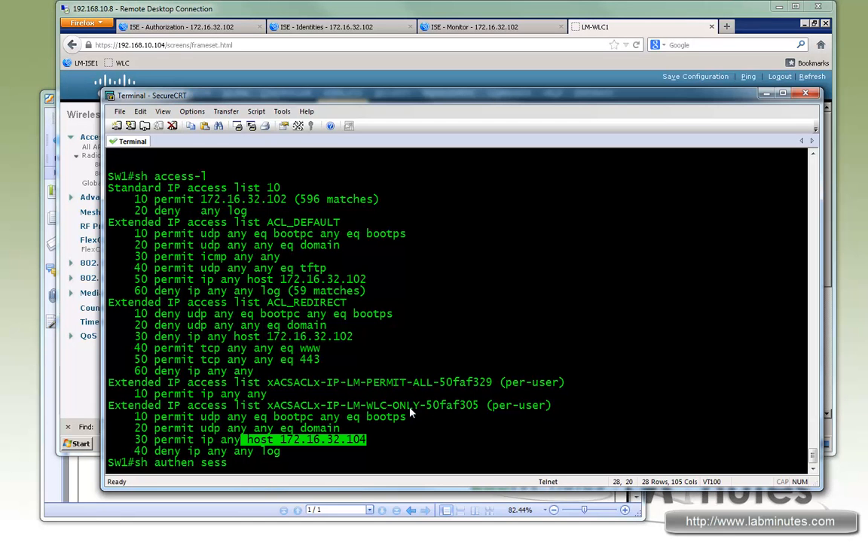
key("Return")
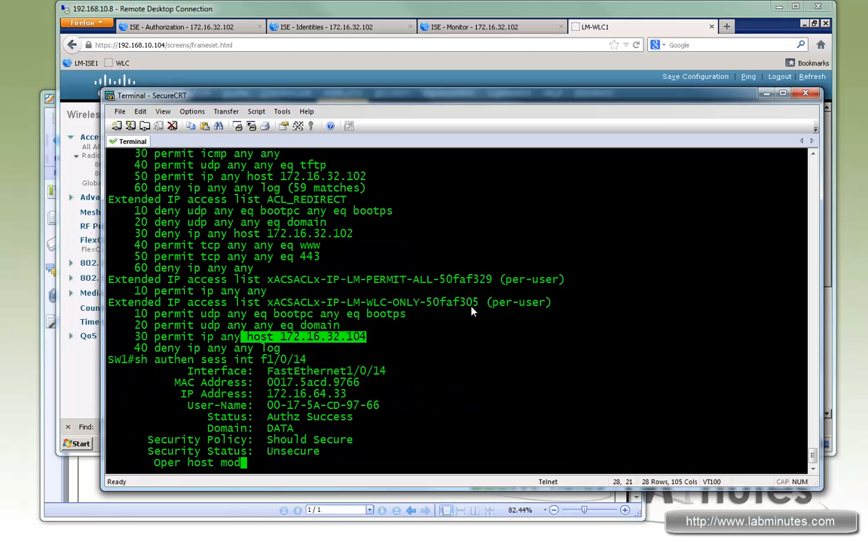
left_click_drag(348, 222, 273, 223)
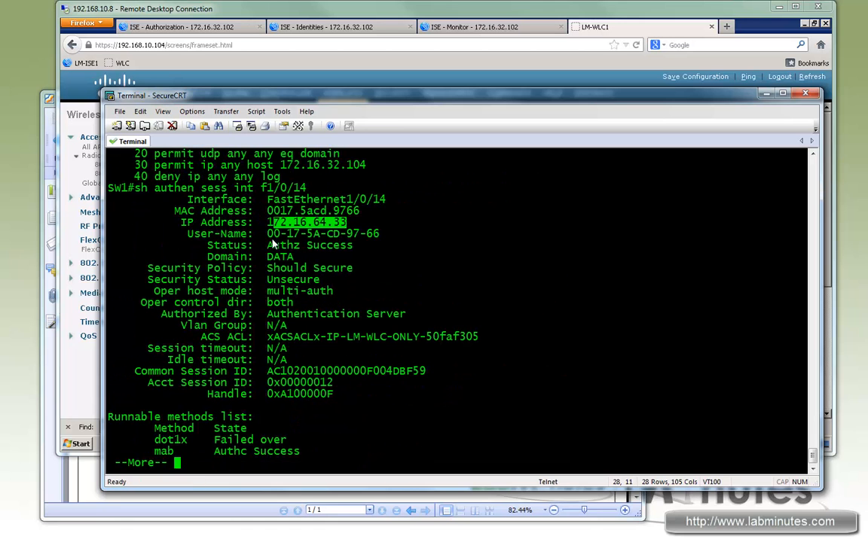
left_click(365, 376)
key("space")
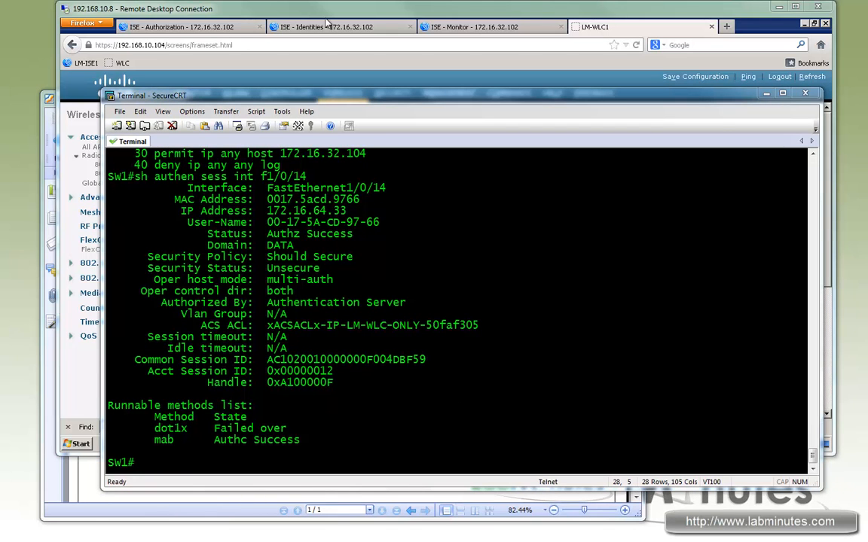
left_click(391, 12)
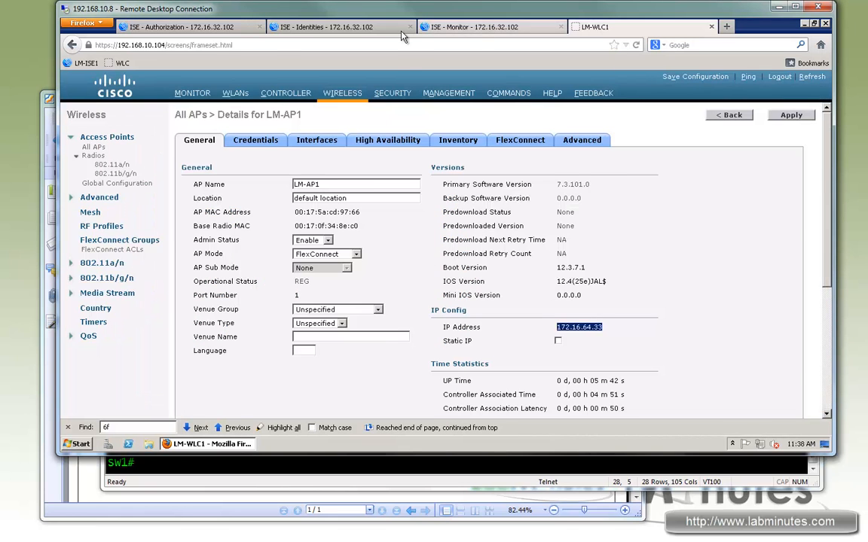
left_click(424, 27)
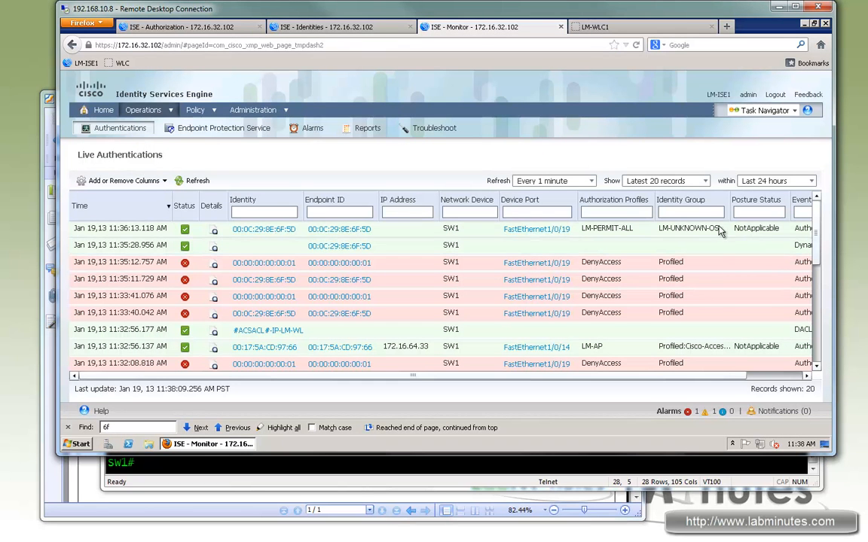
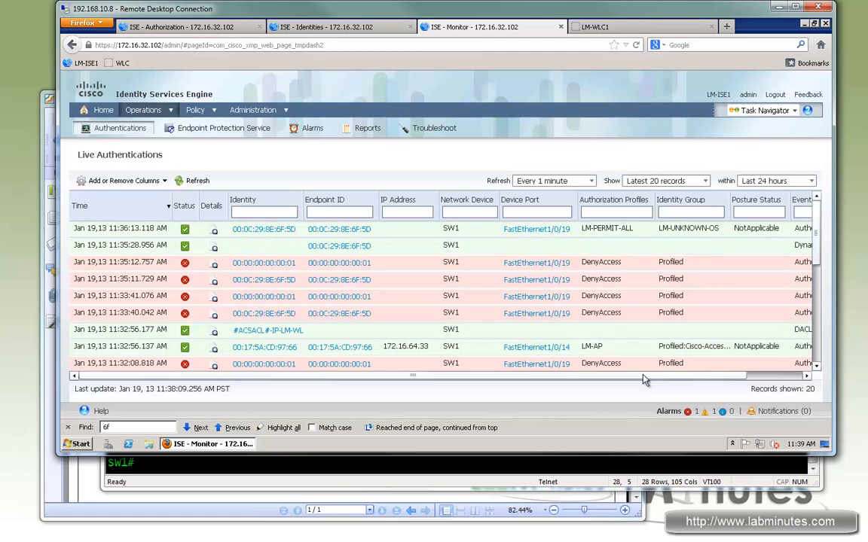
- Check the remaining Live Authentications columns, and run "sh authen sess int f1/0/19" in SecureCRT
scroll(390, 367, "right", 3)
scroll(390, 367, "left", 3)
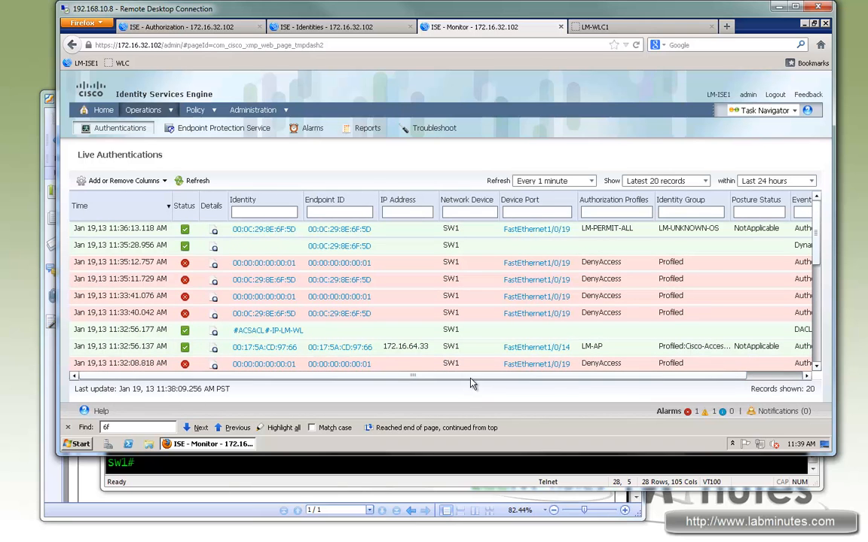
scroll(649, 362, "right", 3)
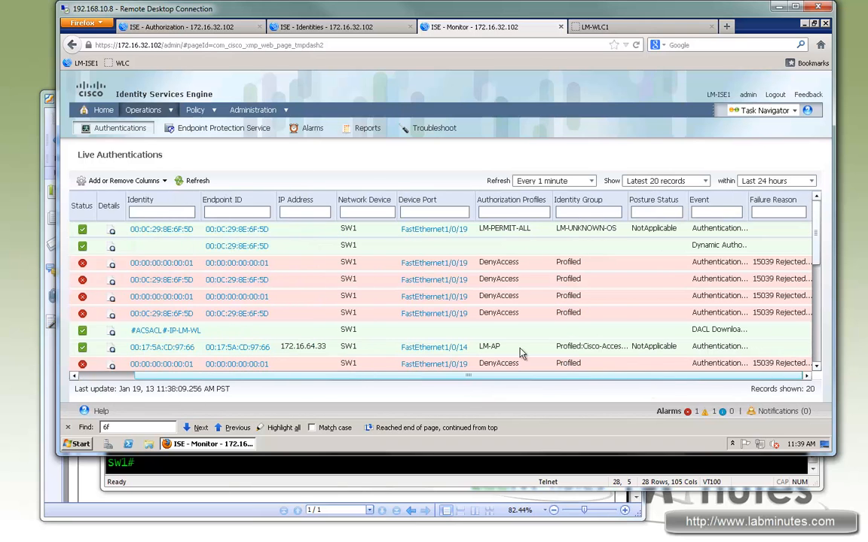
left_click(397, 455)
key("Up")
key("BackSpace")
type("9")
key("Return")
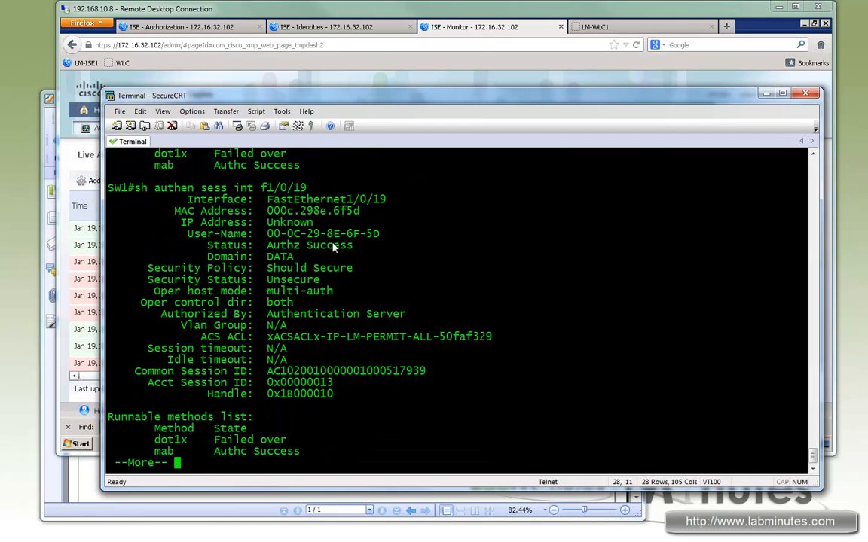
- Check the f1/0/19 session's status, ACS ACL, authorization source, IP address and MAB method state in the command output
left_click_drag(354, 245, 261, 245)
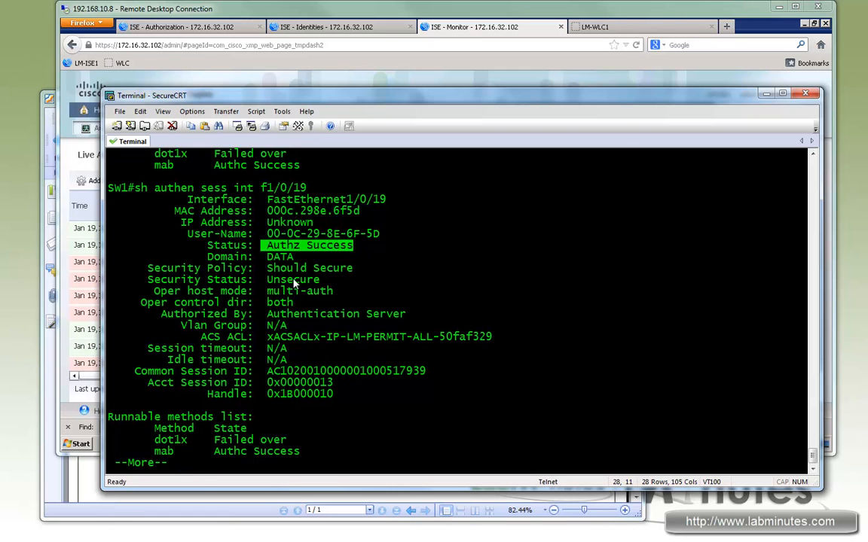
left_click_drag(433, 339, 341, 339)
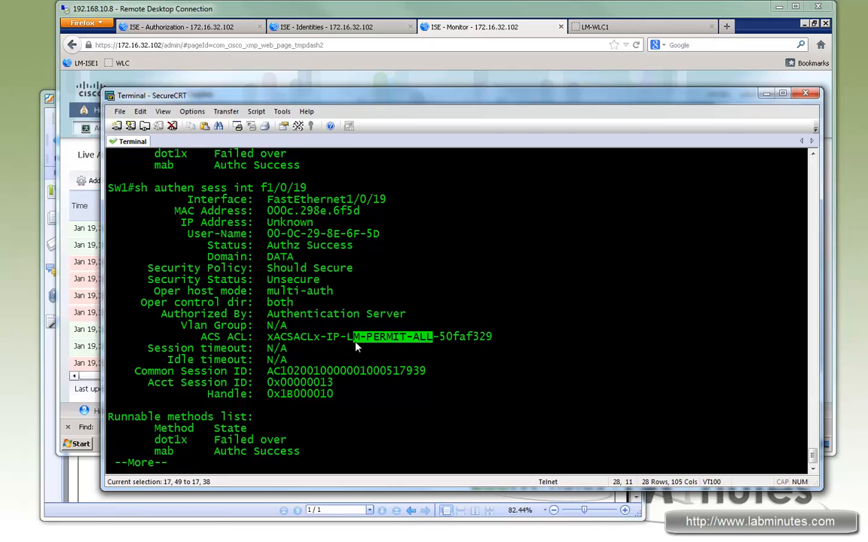
left_click_drag(263, 302, 393, 316)
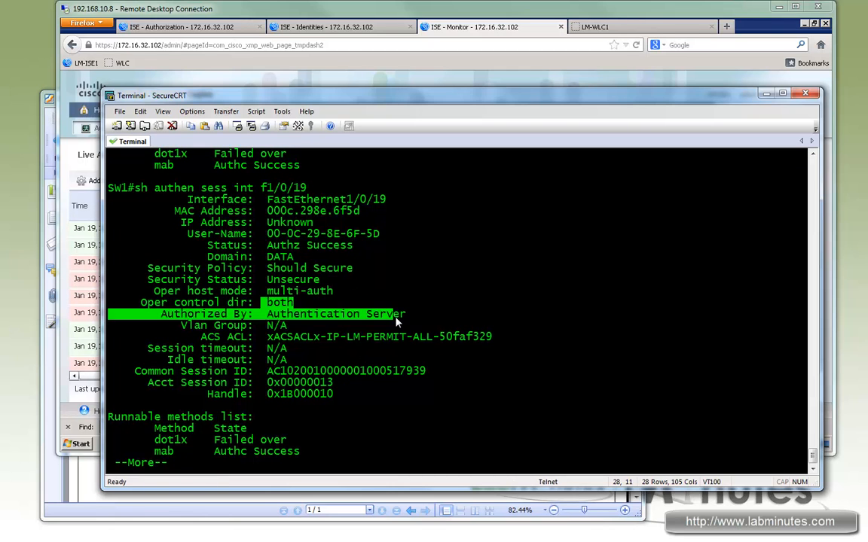
left_click(308, 226)
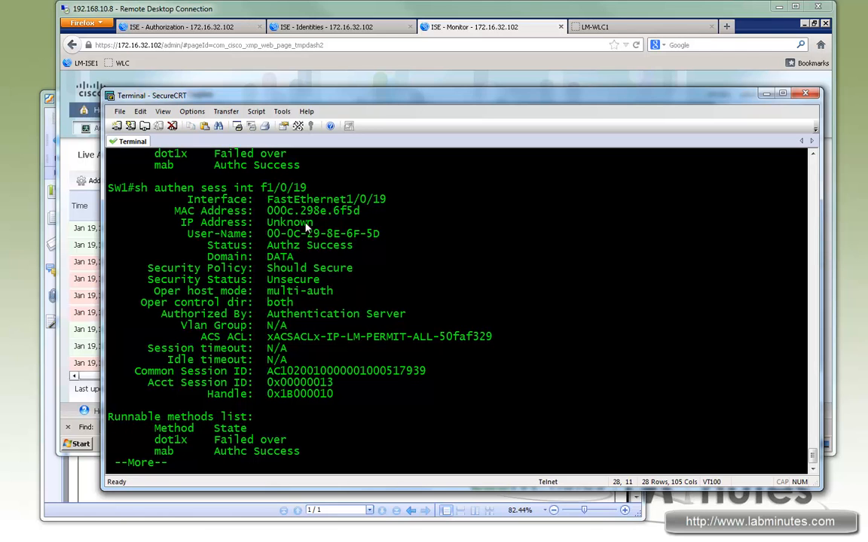
left_click_drag(275, 225, 313, 223)
key("space")
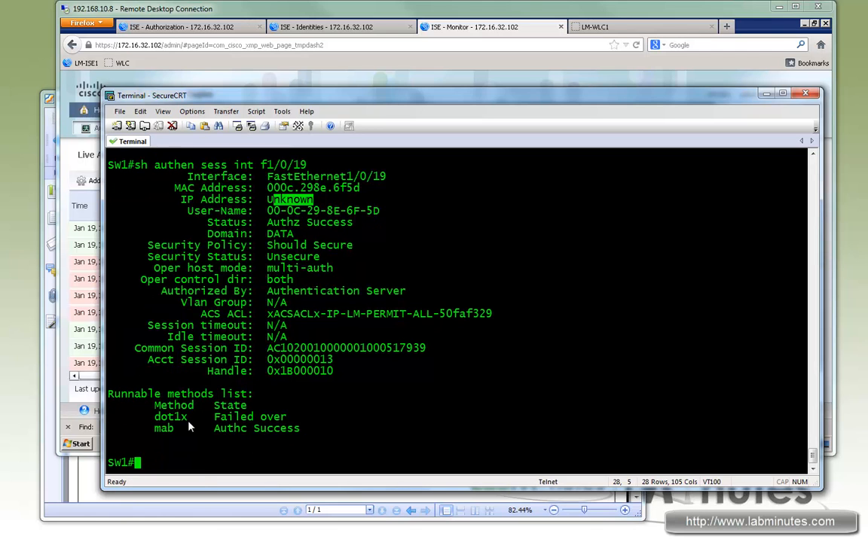
left_click_drag(155, 429, 324, 428)
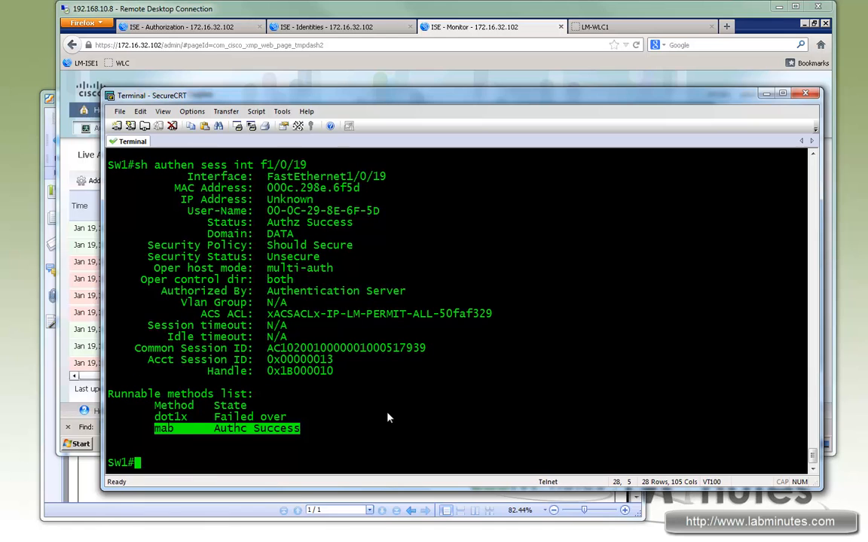
left_click(385, 413)
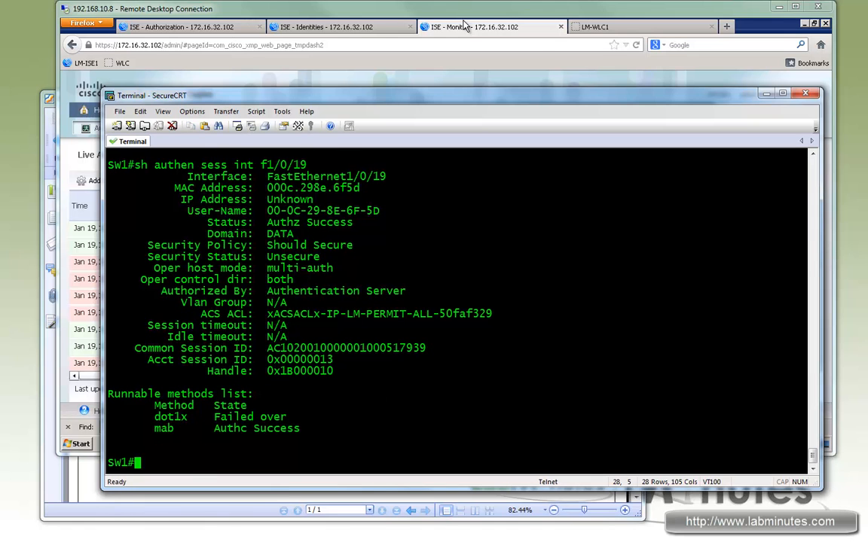
- Return to ISE Live Authentications in Remote Desktop and open the details of the newest FastEthernet1/0/19 authentication
left_click(353, 28)
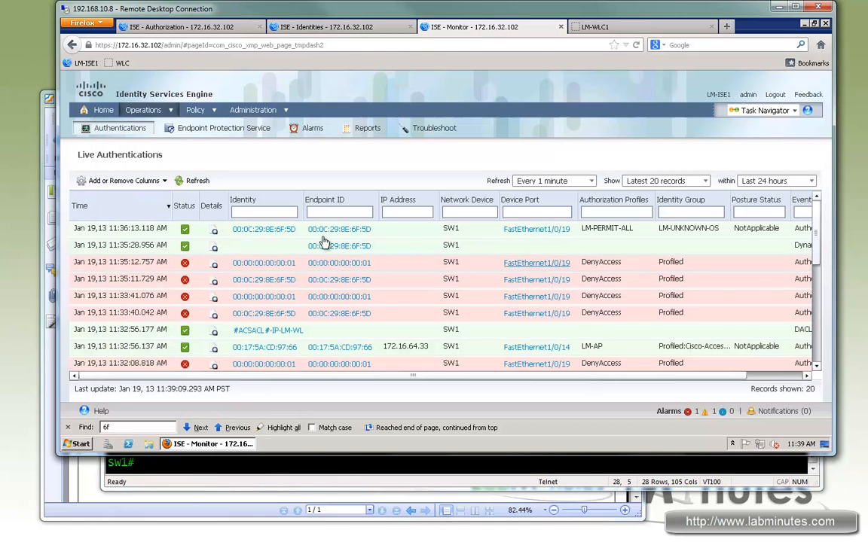
left_click(214, 236)
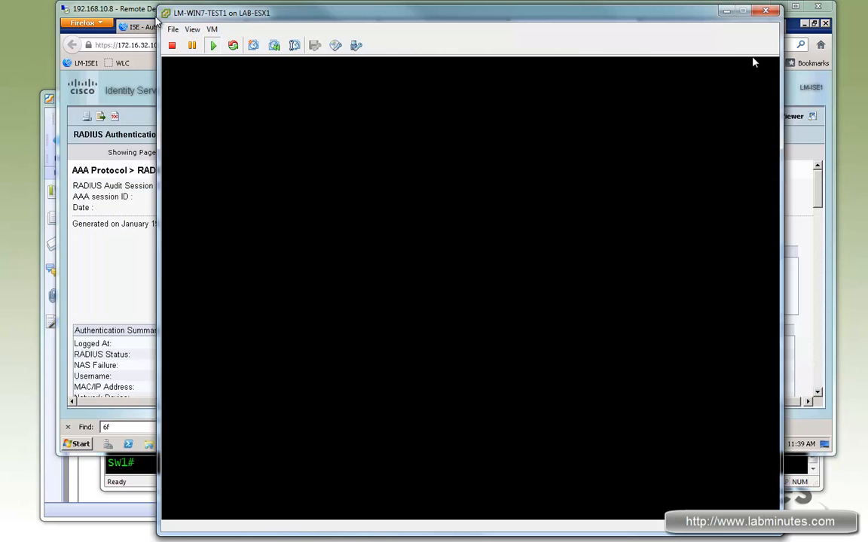
- Switch to the LM-WIN7-TEST1 virtual machine console and unlock Windows with the account password
left_click(413, 238)
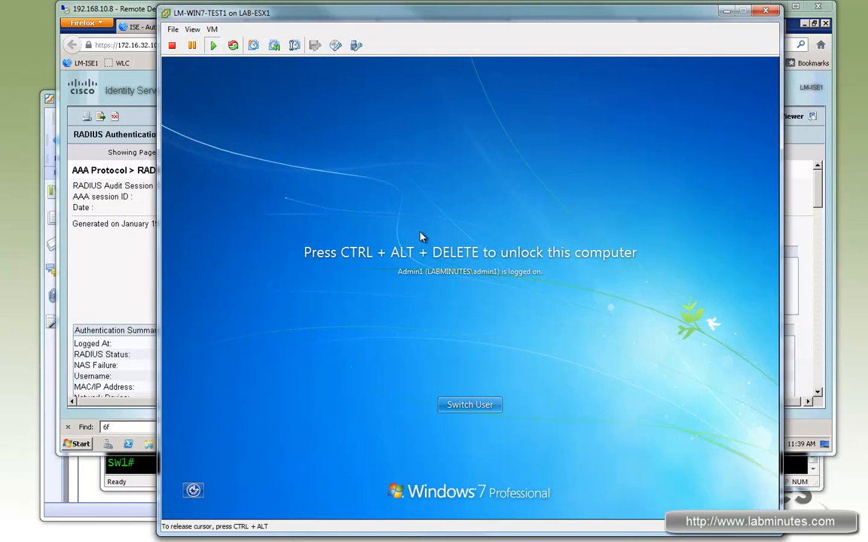
key("ctrl+alt+Insert")
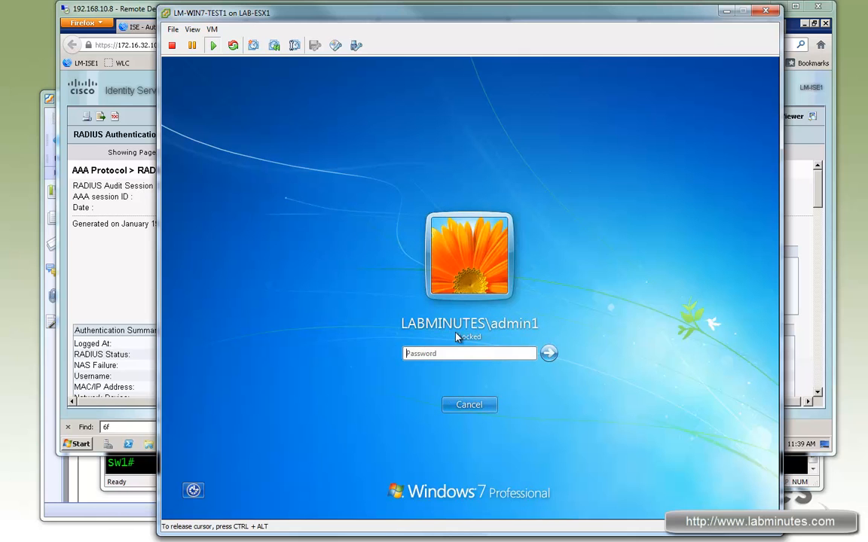
type("C")
key("Return")
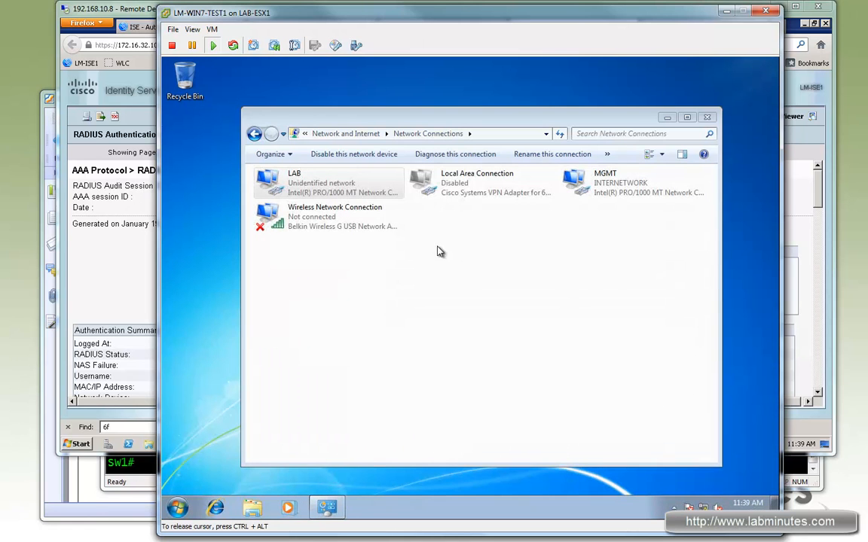
- Check the network connection details of the LAB adapter, and close its status dialogs
double_click(335, 188)
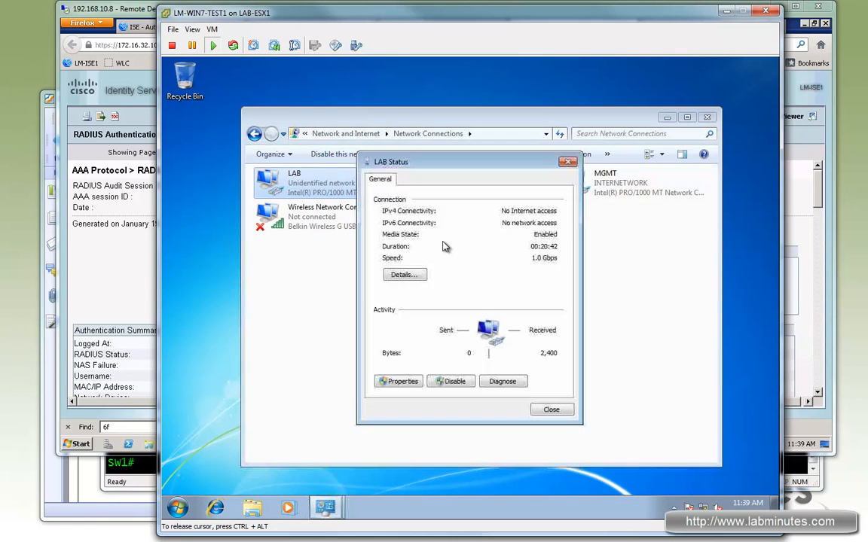
left_click(405, 276)
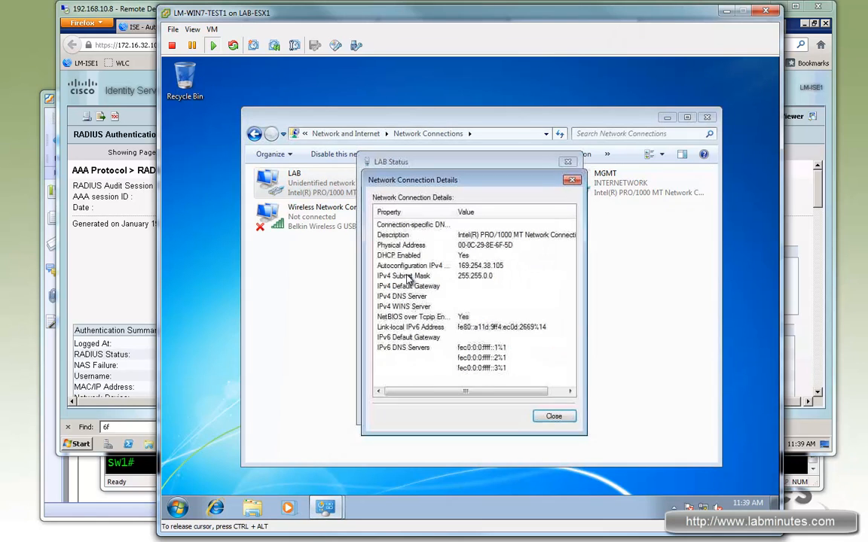
left_click(575, 182)
left_click(568, 162)
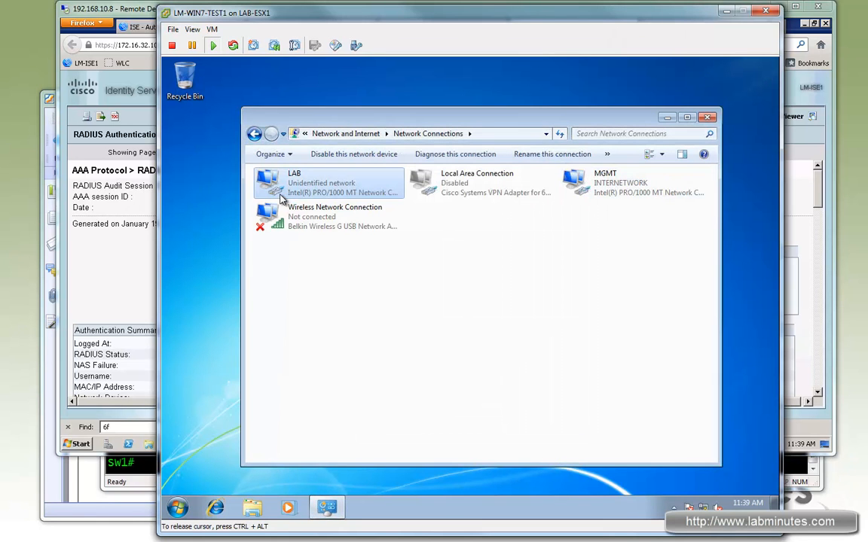
- Disable and re-enable the LAB network adapter
right_click(337, 185)
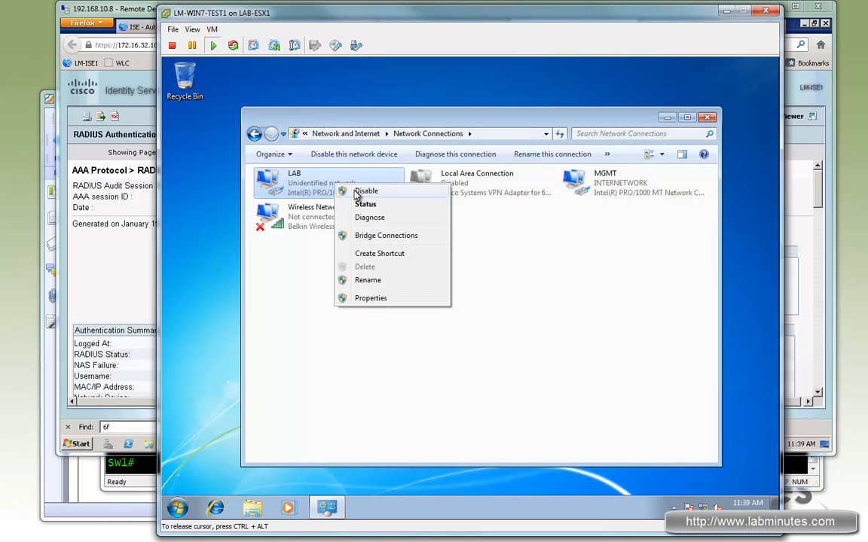
left_click(355, 193)
right_click(320, 185)
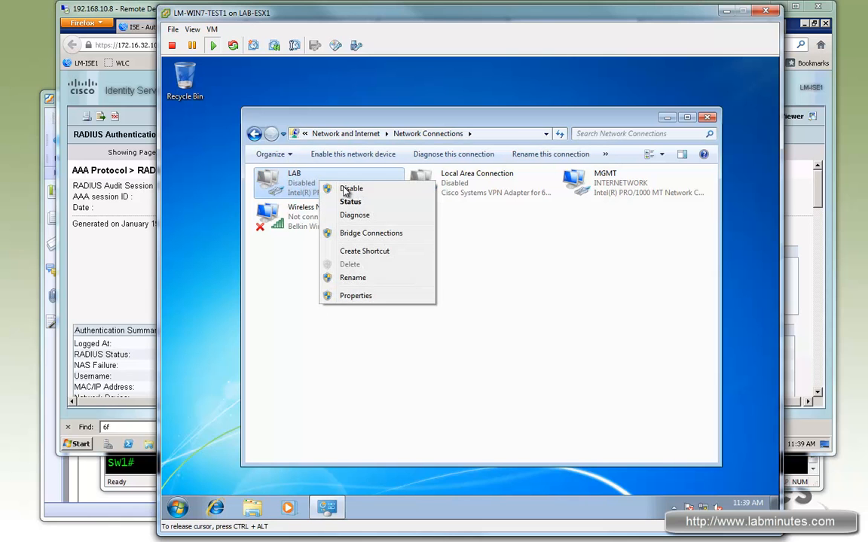
right_click(300, 185)
left_click(329, 193)
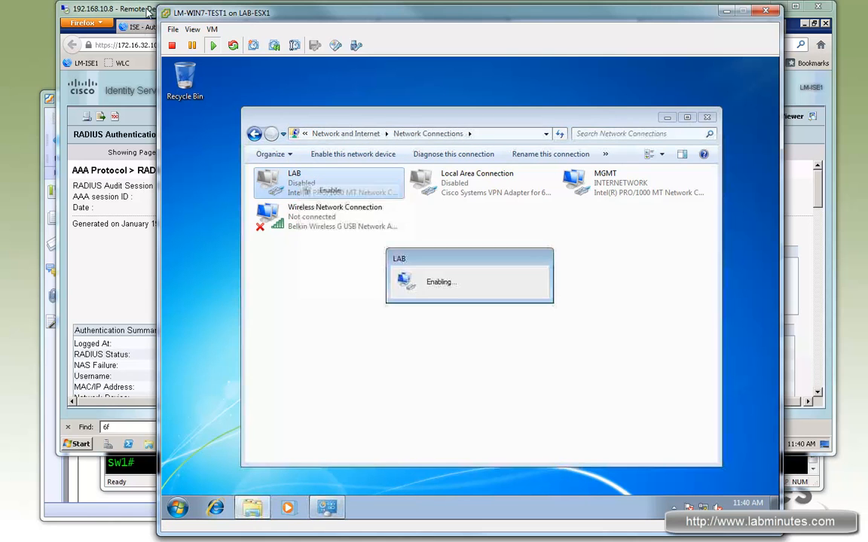
- Return to Remote Desktop and check the authorization profile and authentication protocol in the RADIUS report's Authentication Summary
left_click(149, 9)
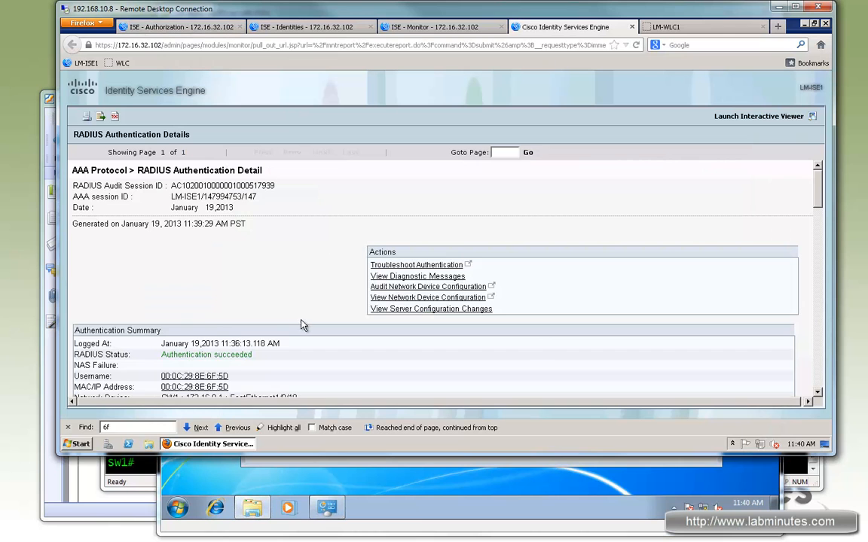
scroll(363, 369, "down", 3)
left_click_drag(139, 327, 95, 323)
left_click_drag(219, 328, 172, 328)
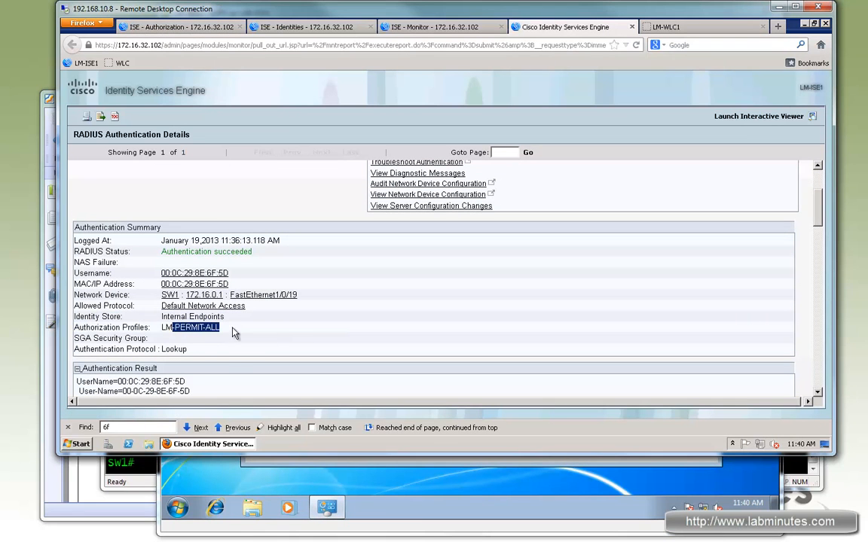
double_click(174, 349)
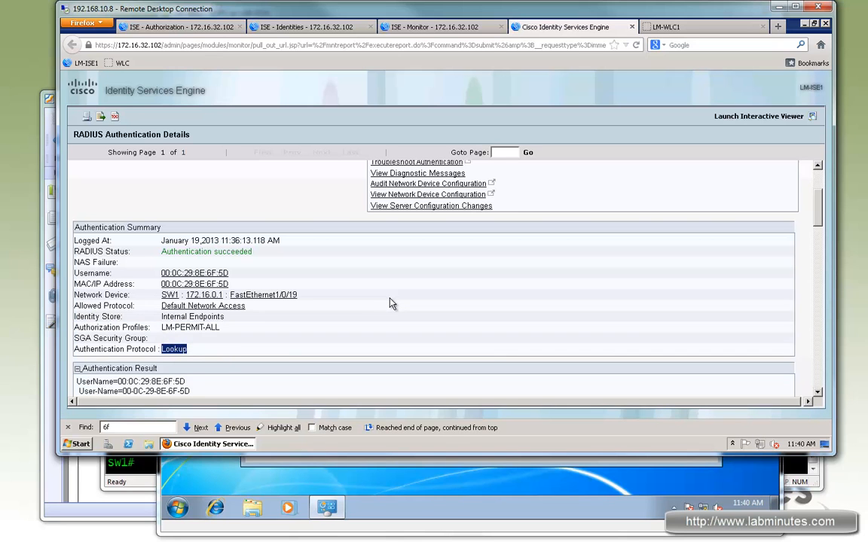
- Review the downloadable ACL in Authentication Result, the Related Events and the matched policy rules in Authentication Details
scroll(255, 283, "down", 2)
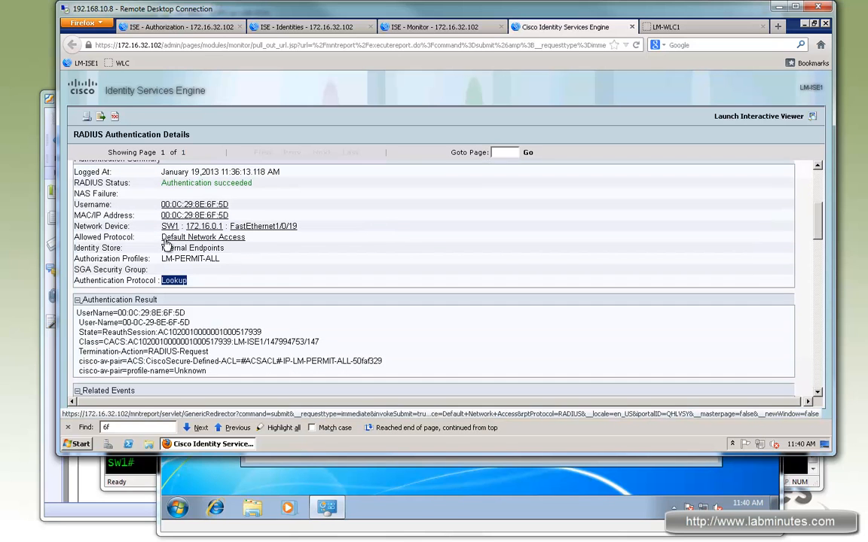
scroll(273, 190, "down", 5)
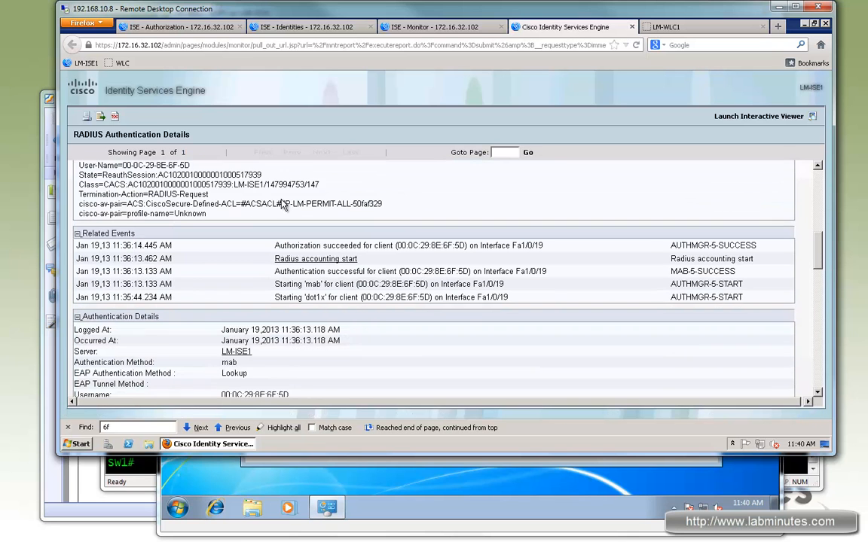
left_click_drag(273, 190, 458, 290)
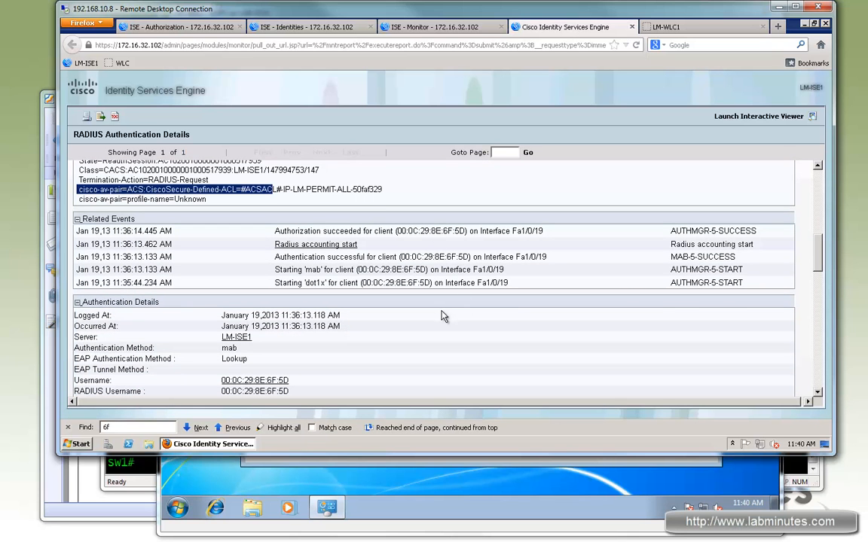
scroll(461, 322, "down", 10)
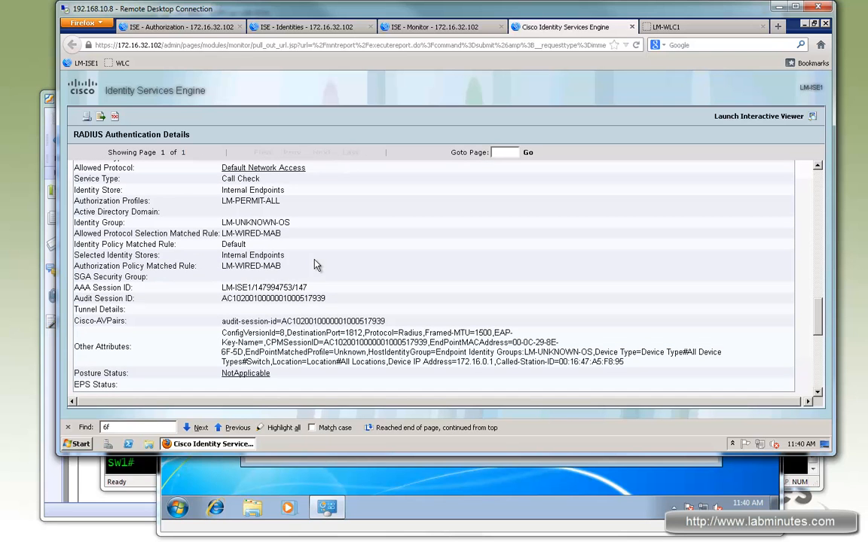
scroll(333, 307, "up", 3)
scroll(332, 307, "up", 4)
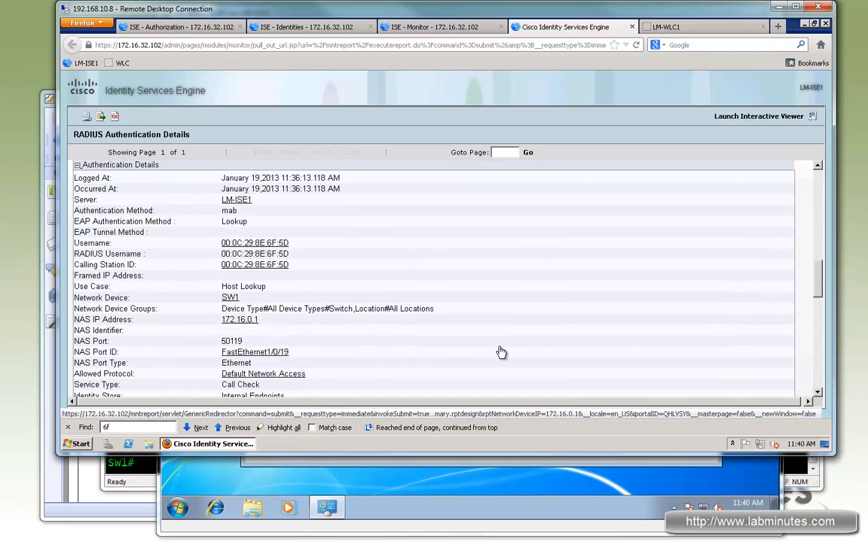
- Review the identity policy evaluation in the report's steps, from the matched rule through the endpoint lookup to the authentication result
scroll(482, 351, "down", 10)
scroll(557, 339, "down", 6)
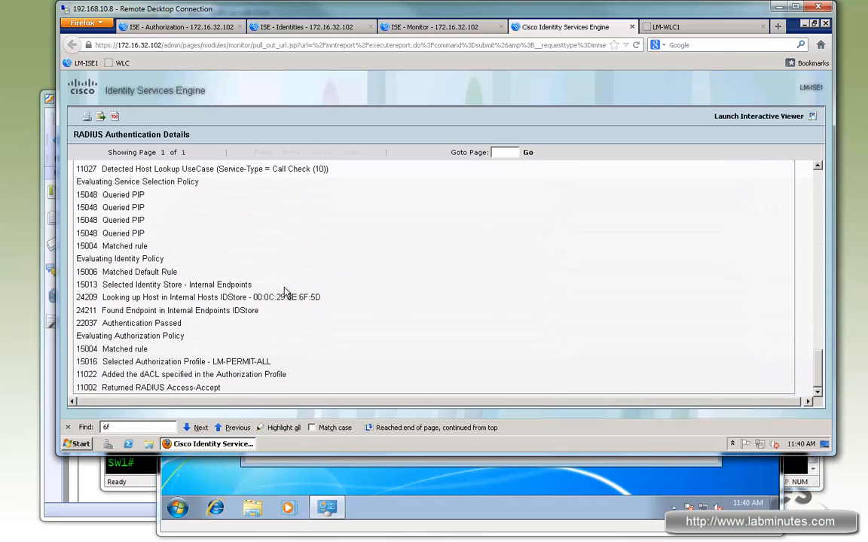
left_click_drag(108, 234, 202, 285)
left_click(111, 271)
left_click_drag(108, 273, 176, 272)
left_click_drag(118, 285, 241, 285)
left_click_drag(115, 297, 274, 297)
left_click_drag(105, 310, 224, 310)
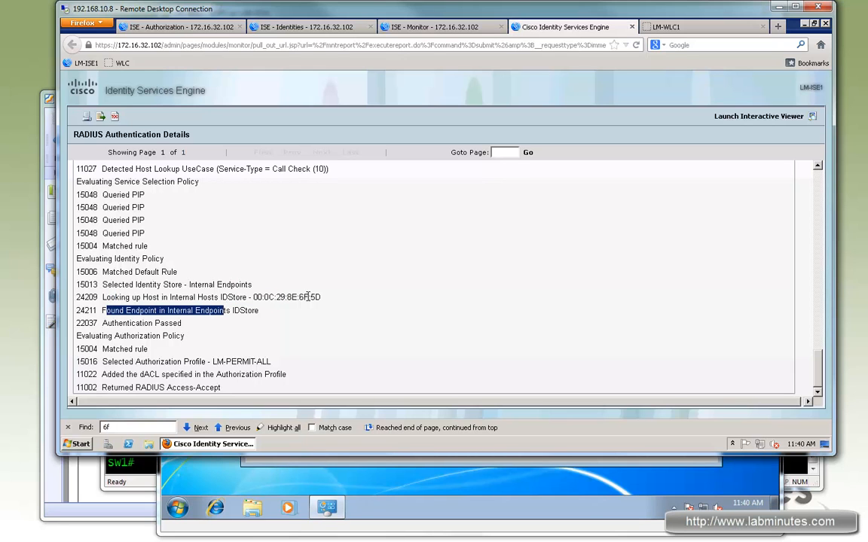
left_click_drag(321, 298, 260, 298)
left_click_drag(113, 322, 154, 323)
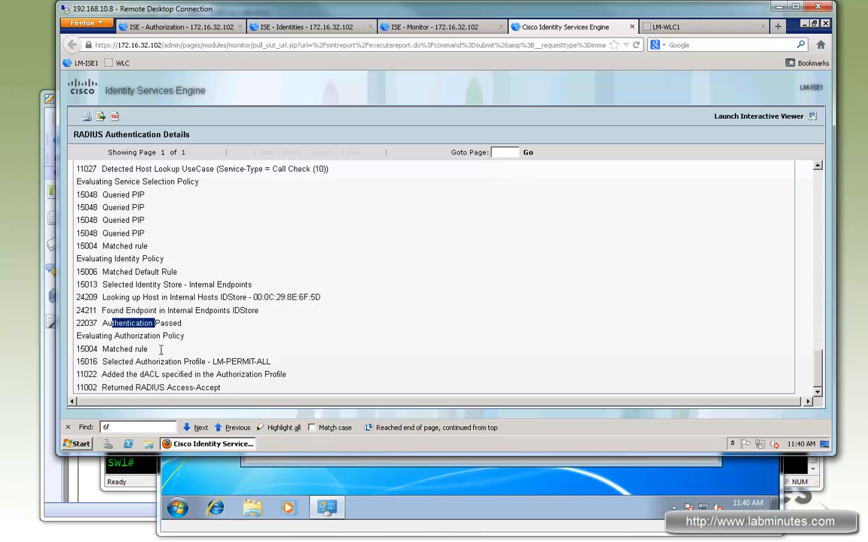
- Review the authorization policy evaluation in the report, including the matched rule, selected authorization profile and returned RADIUS response
left_click_drag(109, 349, 147, 349)
left_click_drag(236, 362, 118, 361)
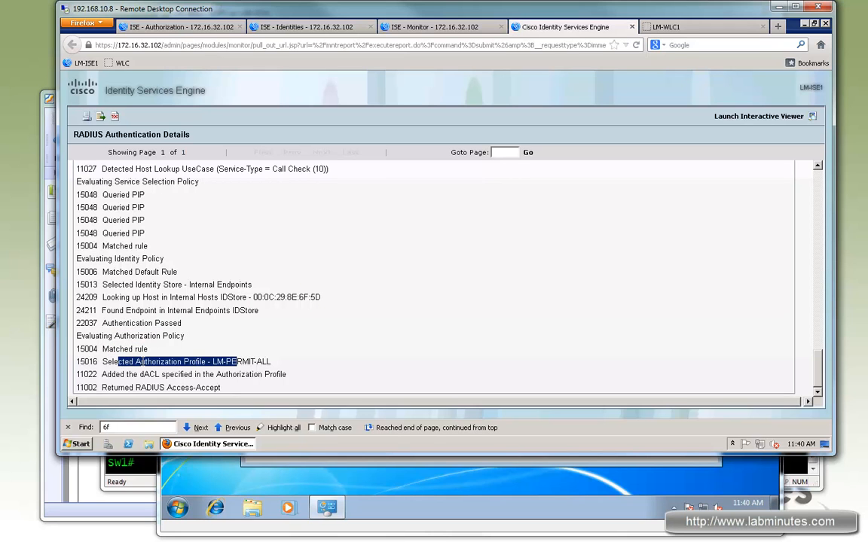
left_click_drag(281, 298, 141, 298)
left_click_drag(136, 362, 106, 387)
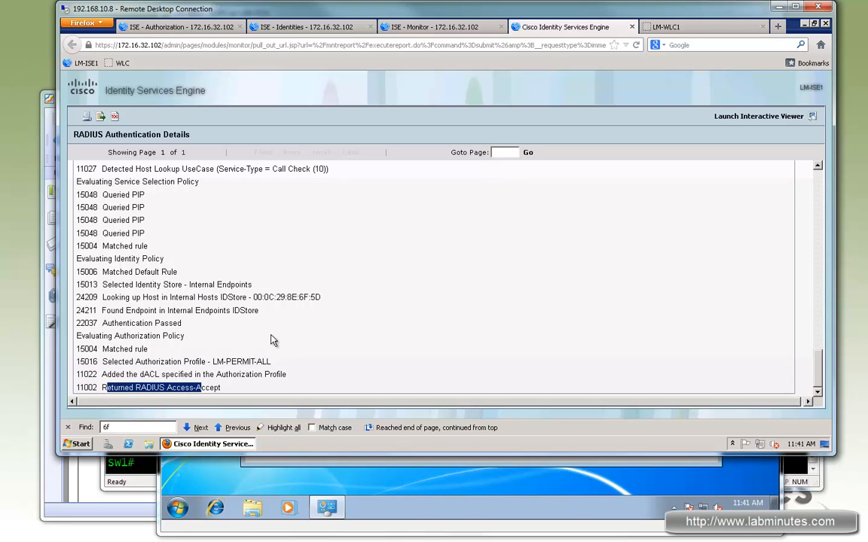
- Switch to the LM-WIN7-TEST1 console and check the IPv4 address in the LAB connection's network details
left_click(510, 466)
right_click(347, 188)
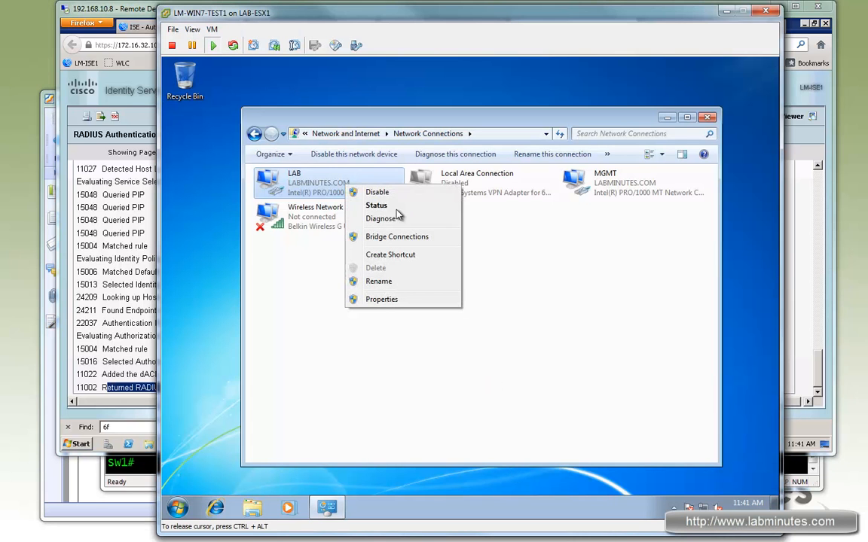
left_click(376, 205)
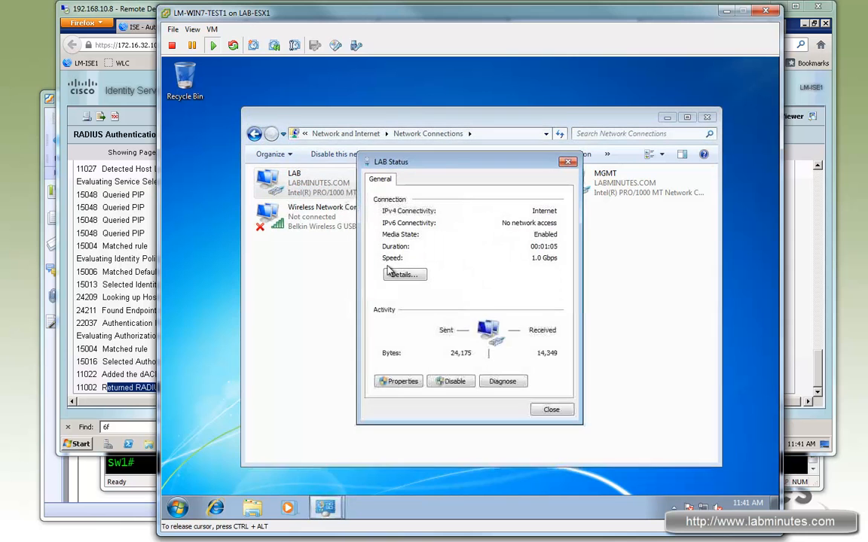
left_click(404, 275)
left_click(466, 267)
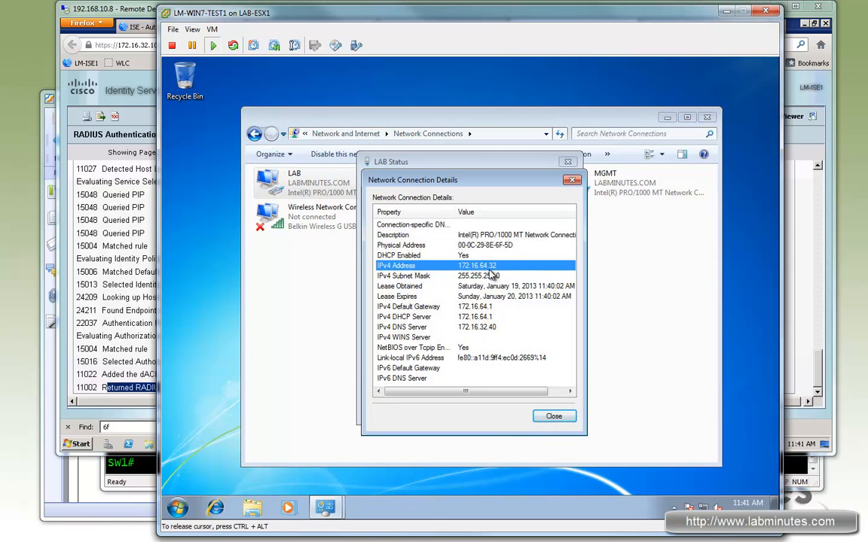
left_click(573, 182)
left_click(568, 161)
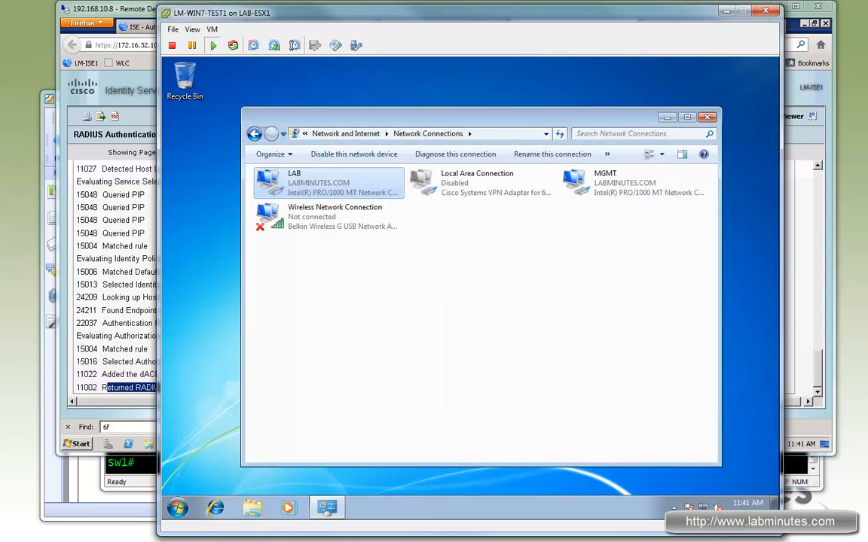
- Switch to SecureCRT, rerun the authentication session query for f1/0/19, and check the Windows client's IP address in the output
key("alt+Tab")
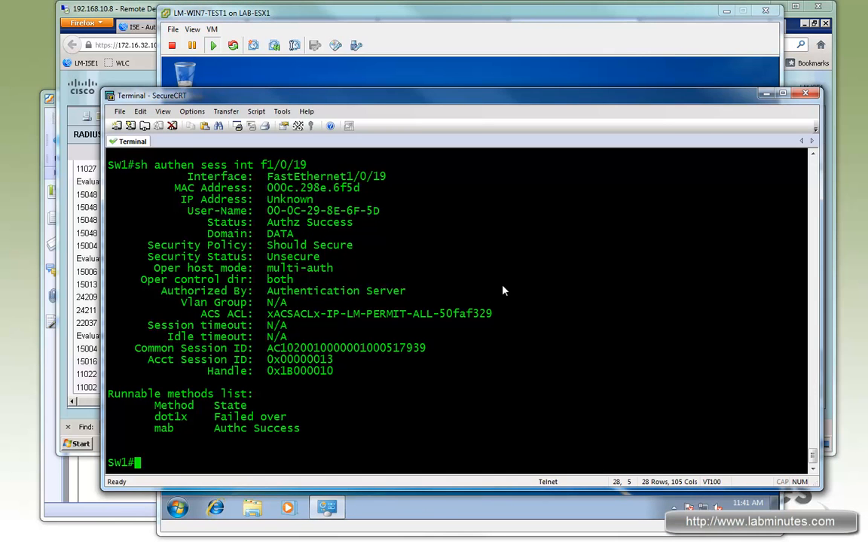
key("Up")
key("Return")
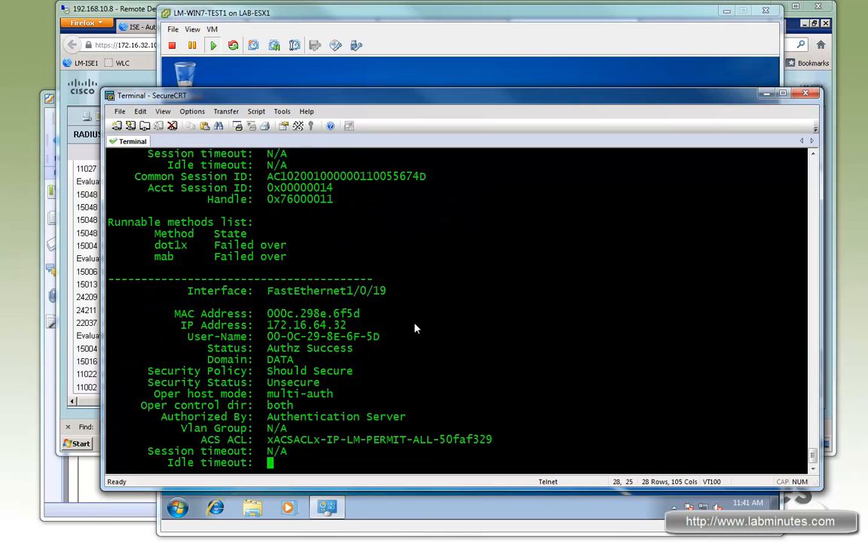
scroll(350, 295, "up", 2)
left_click_drag(350, 282, 272, 280)
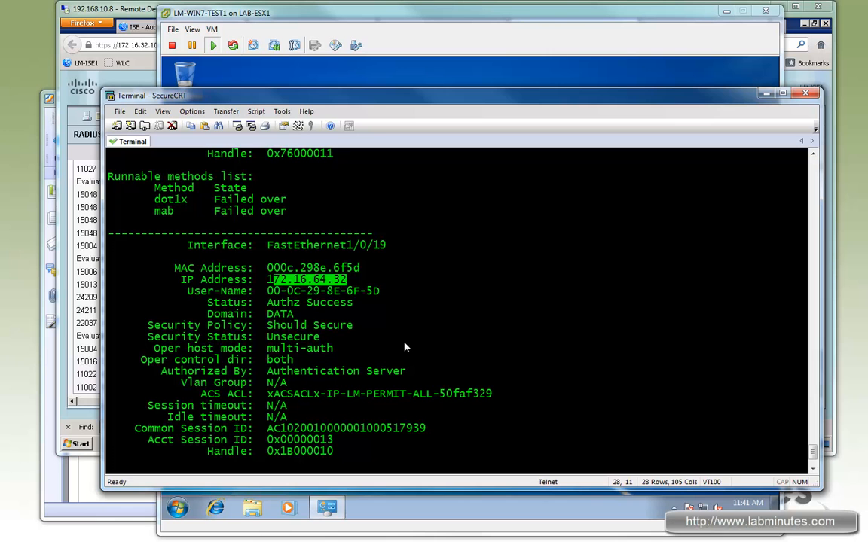
scroll(421, 339, "down", 4)
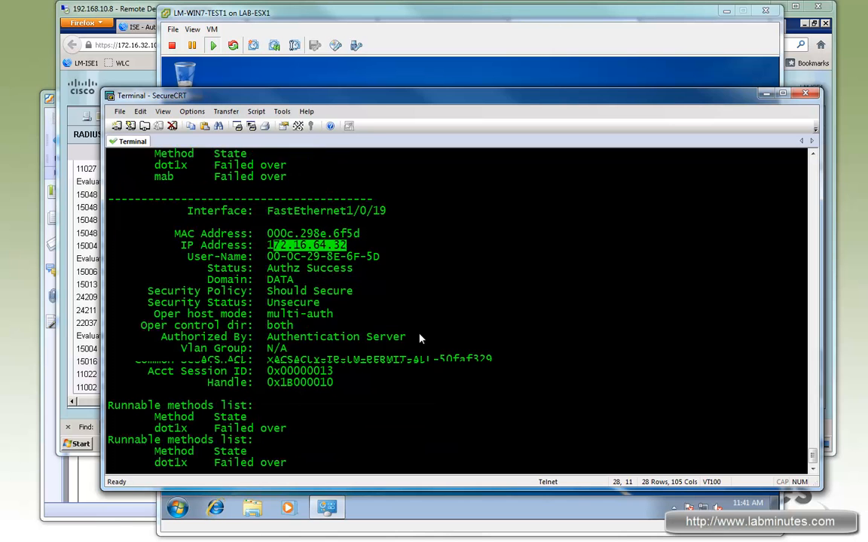
key("space")
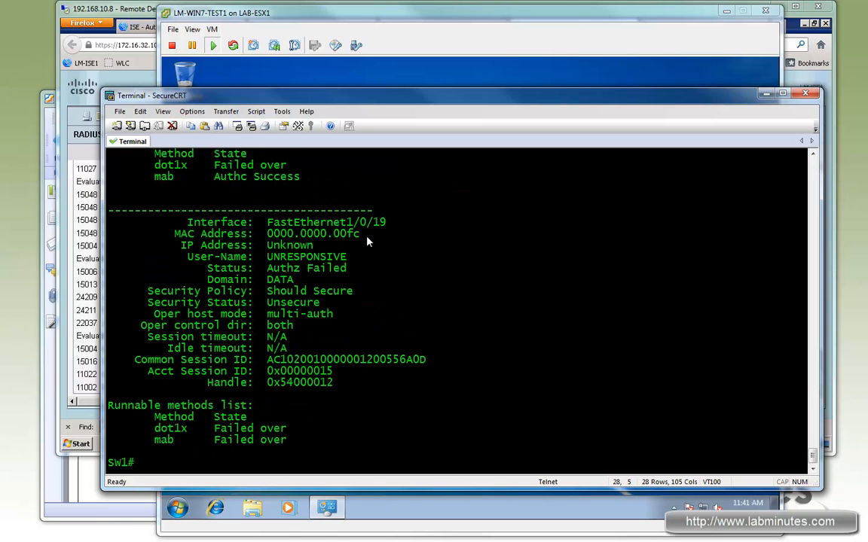
- Ping the Windows client at 172.16.64.32 from SW1
type("ping 172.16.32.")
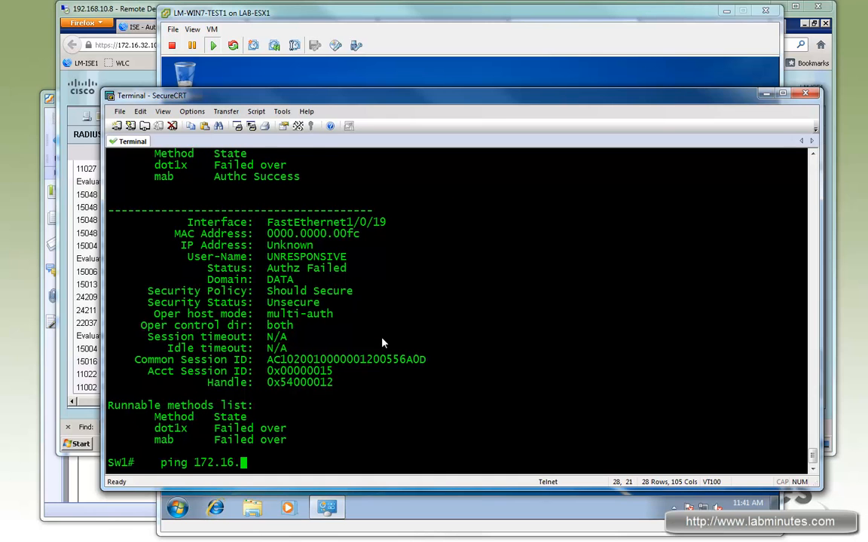
key("BackSpace")
key("BackSpace")
type("64.32")
key("Return")
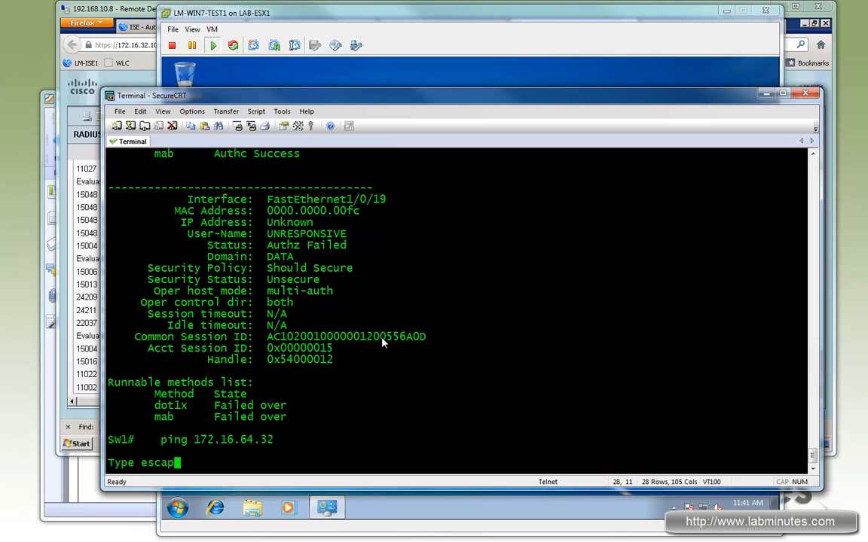
key("Return")
key("Return")
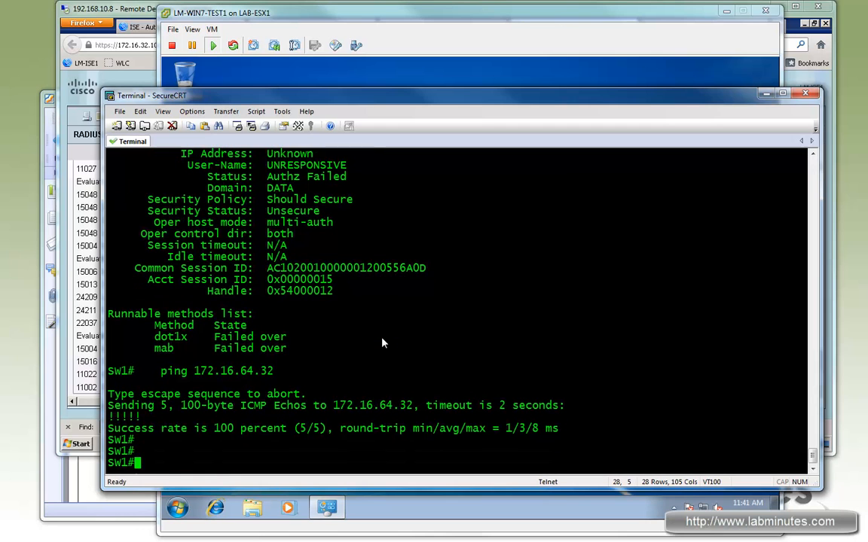
- Display the authentication session on interface f1/0/14 in full
key("Up")
key("Up")
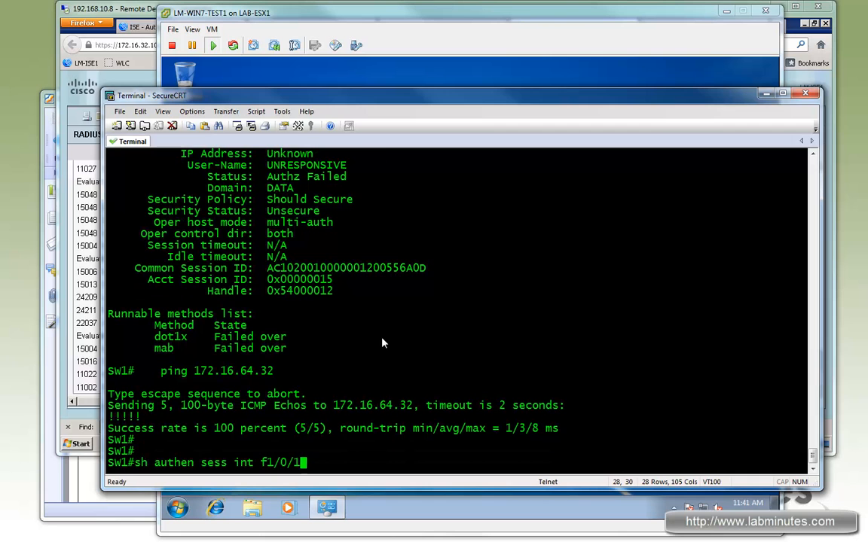
type("4")
key("Return")
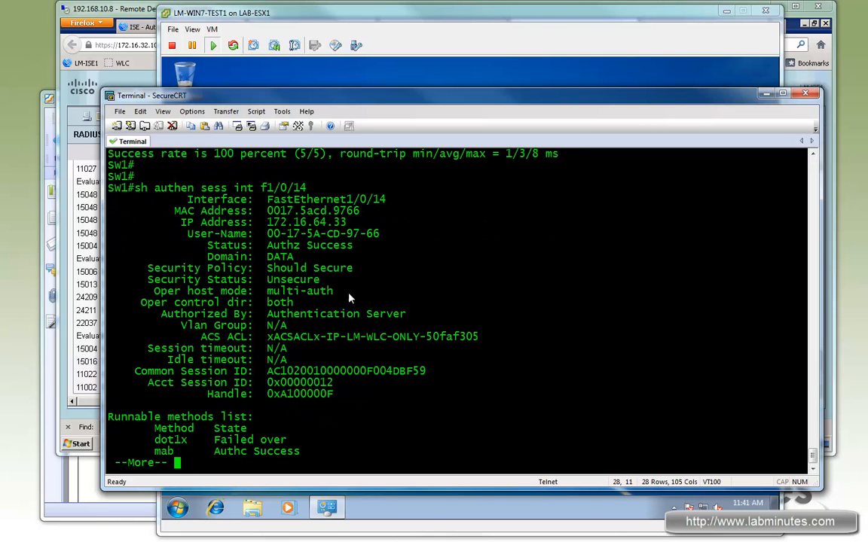
key("space")
- Ping 172.16.64.33 from SW1 and check the ACS ACL name in the f1/0/14 session output
key("Up")
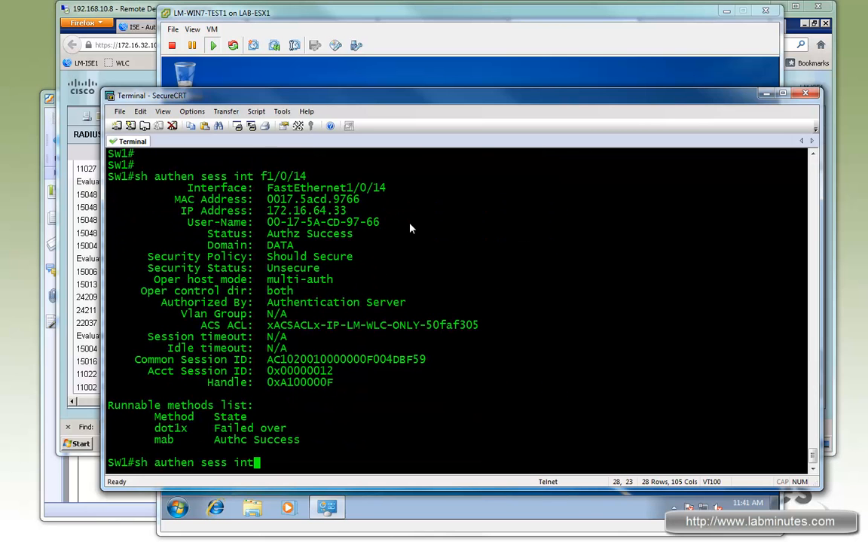
key("Up")
key("BackSpace")
key("BackSpace")
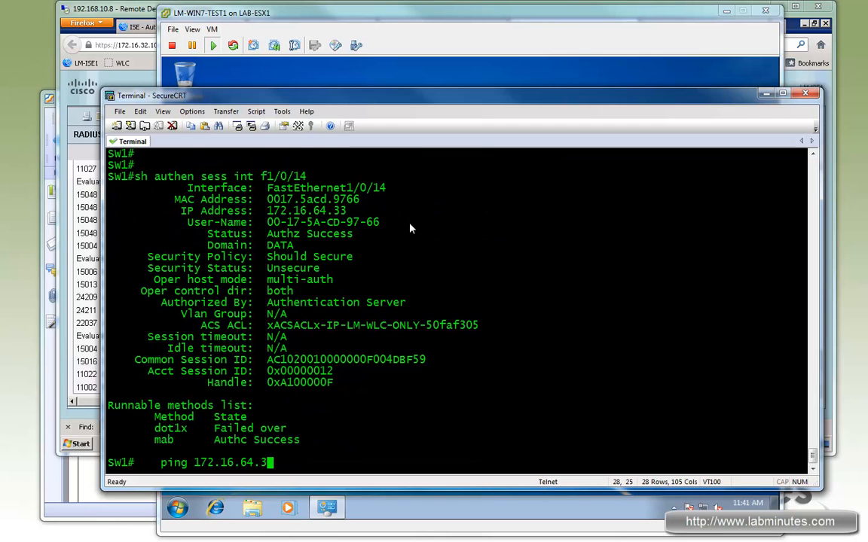
type("33")
key("Return")
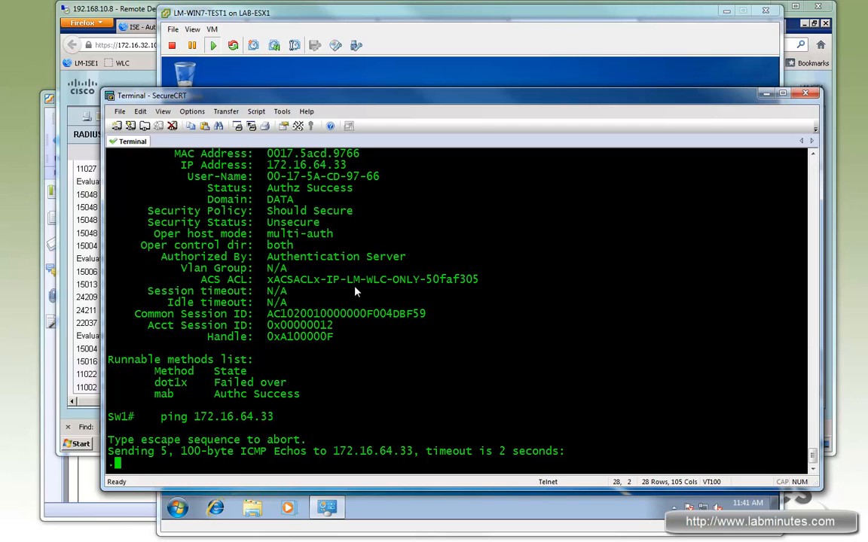
mouse_move(347, 279)
left_mouse_down()
mouse_move(416, 280)
mouse_move(355, 283)
left_mouse_up()
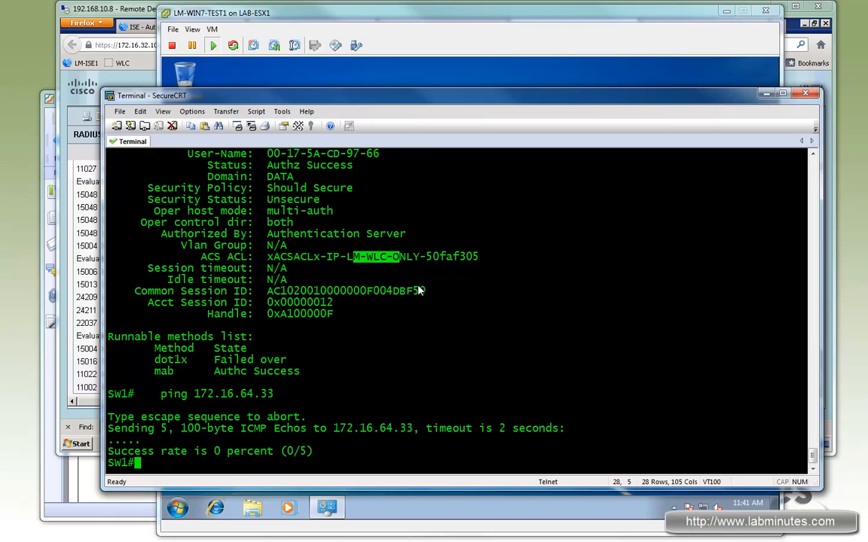
- List the switch's access lists with "sh access-l"
key("Return")
key("Return")
key("Return")
key("Return")
type("sh ip")
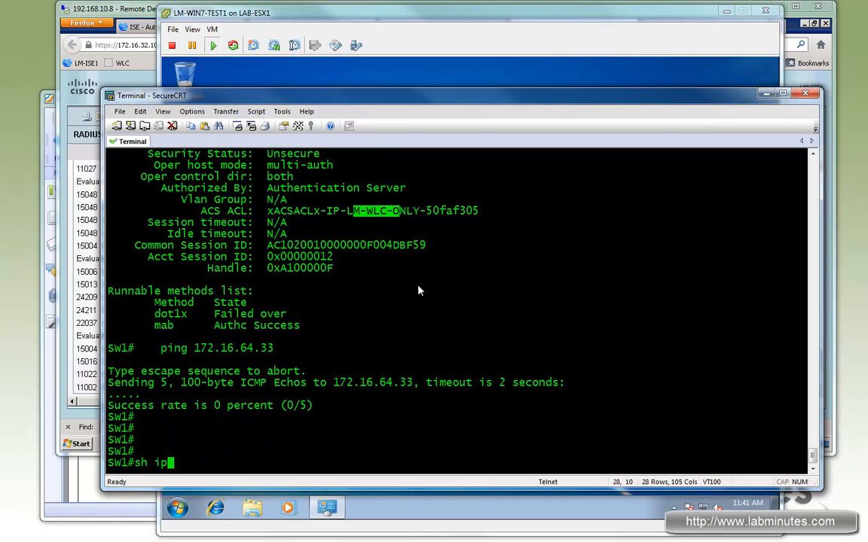
key("BackSpace")
key("BackSpace")
type("access-l")
key("Return")
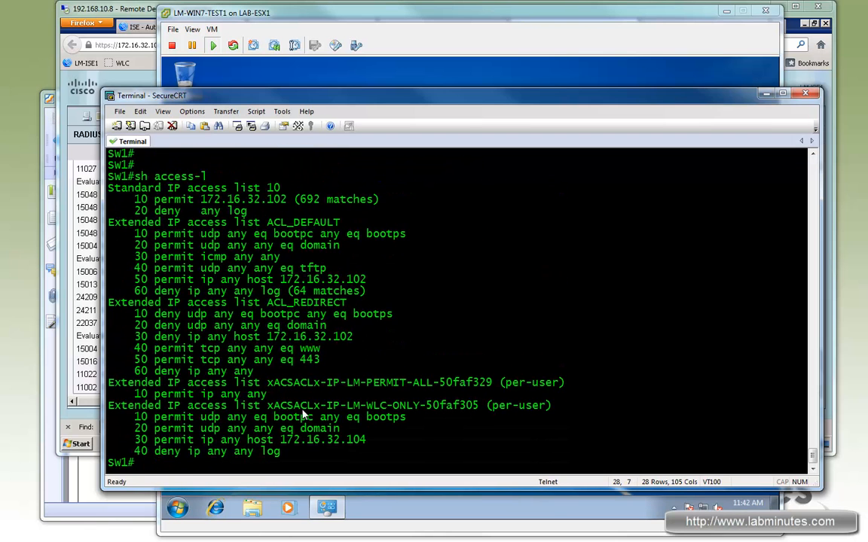
- Examine the permit and deny entries of the downloaded LM-WLC-ONLY access list
left_click_drag(338, 406, 110, 406)
left_click_drag(159, 416, 344, 431)
left_click_drag(195, 440, 368, 439)
left_click_drag(292, 452, 155, 454)
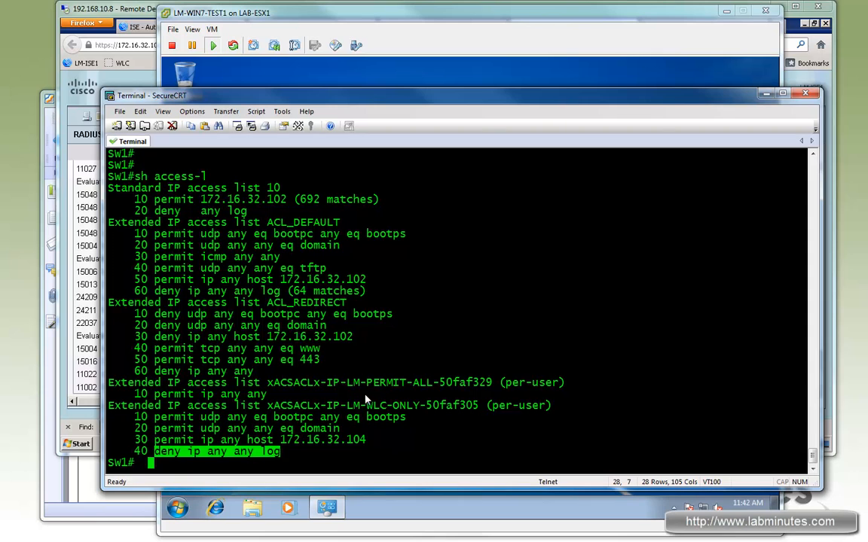
left_click(369, 399)
left_click_drag(314, 451, 221, 416)
left_click(436, 397)
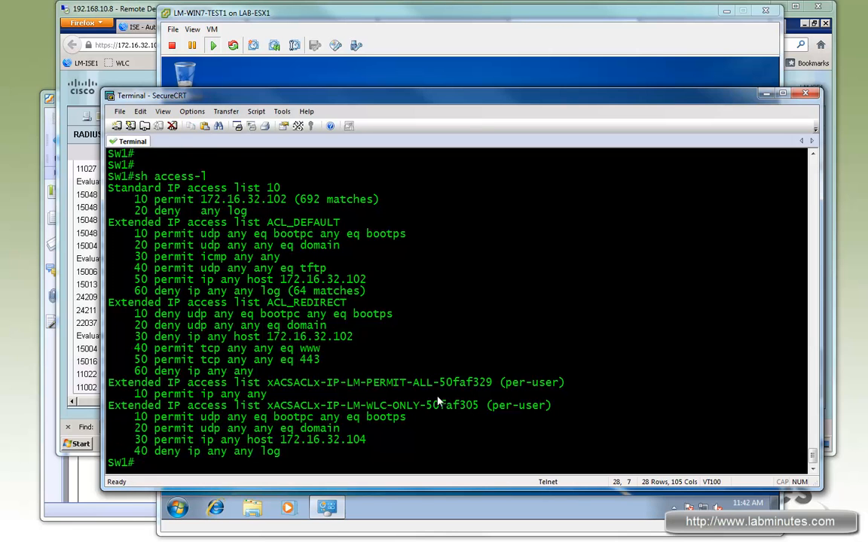
scroll(436, 397, "up", 6)
scroll(433, 389, "down", 5)
scroll(434, 385, "down", 1)
- Return to Remote Desktop and check the profiles and static assignments in the ISE Endpoints list
left_click(127, 11)
left_click(307, 30)
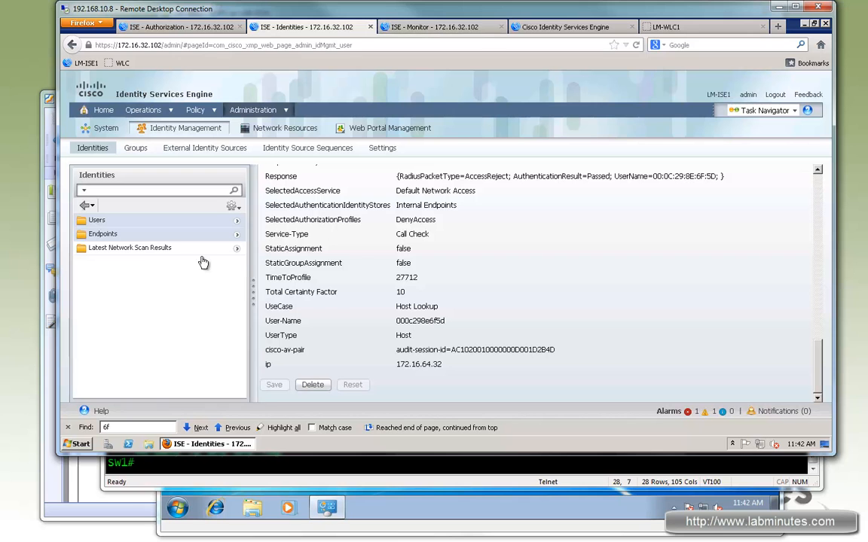
scroll(823, 369, "up", 10)
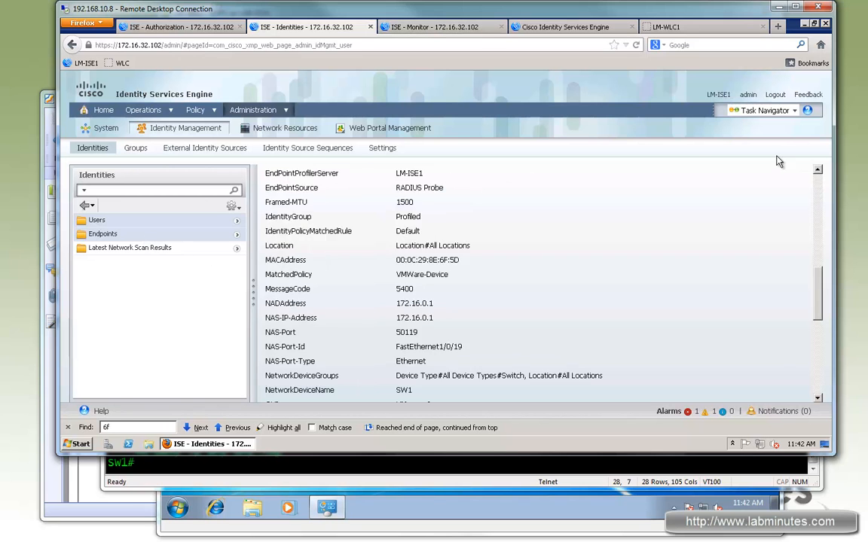
left_click(301, 170)
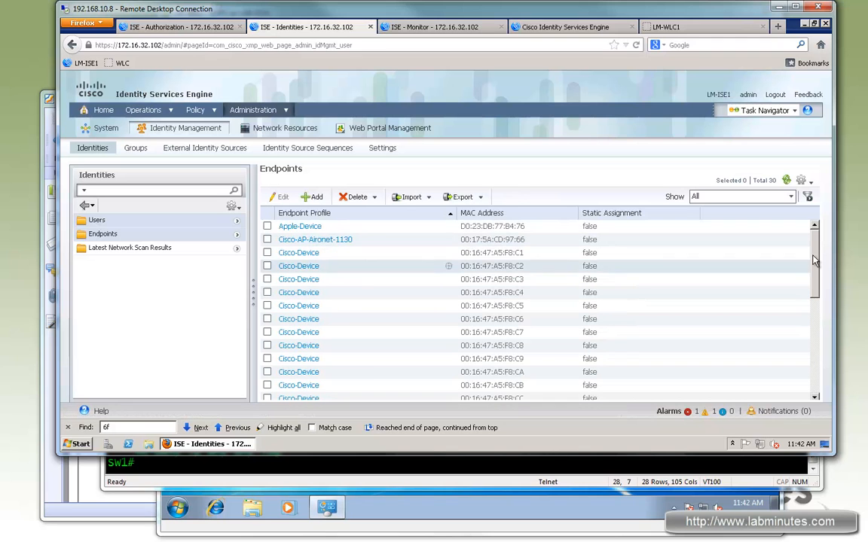
left_click_drag(814, 252, 818, 394)
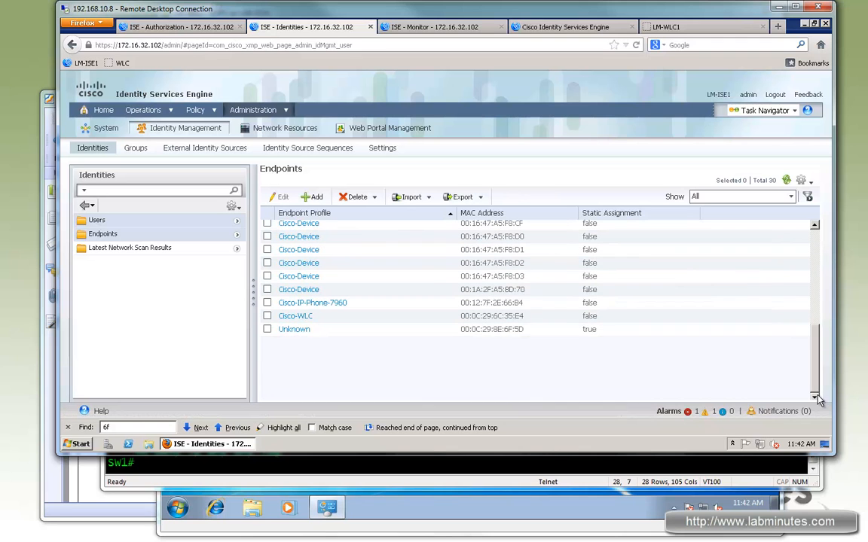
scroll(814, 265, "up", 6)
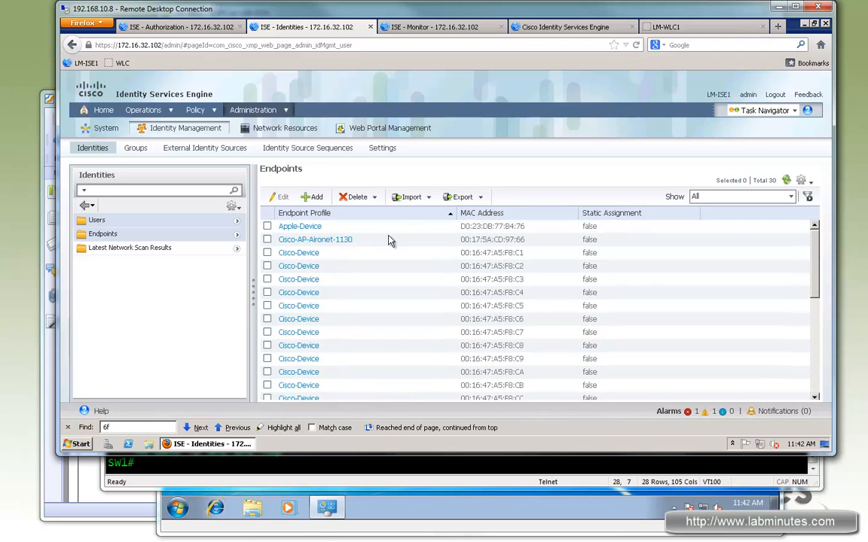
- Open the Cisco-AP-Aironet-1130 endpoint and check the Acct-Authentic entry in its attribute list
left_click(317, 241)
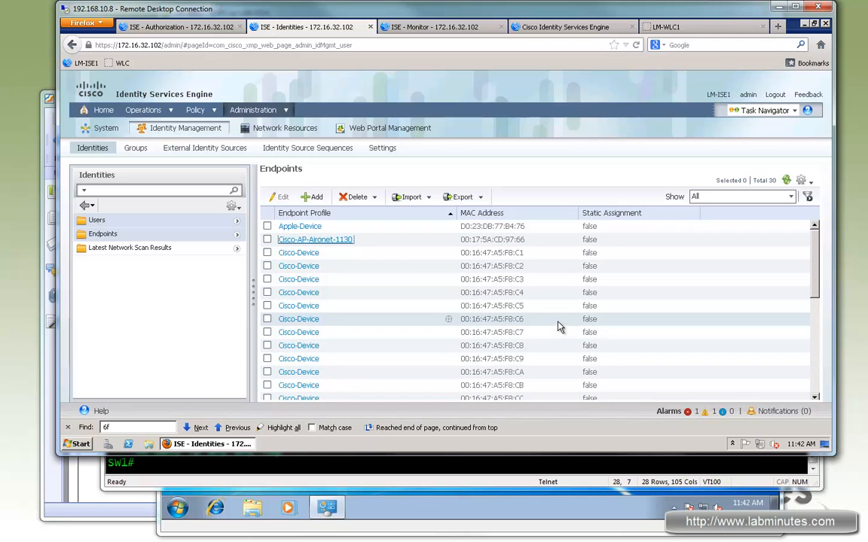
left_click(336, 241)
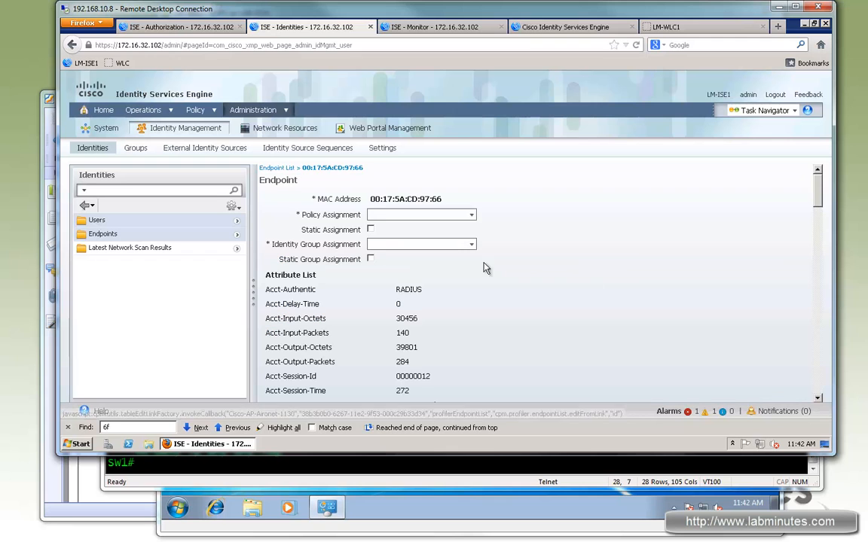
left_click_drag(395, 290, 509, 311)
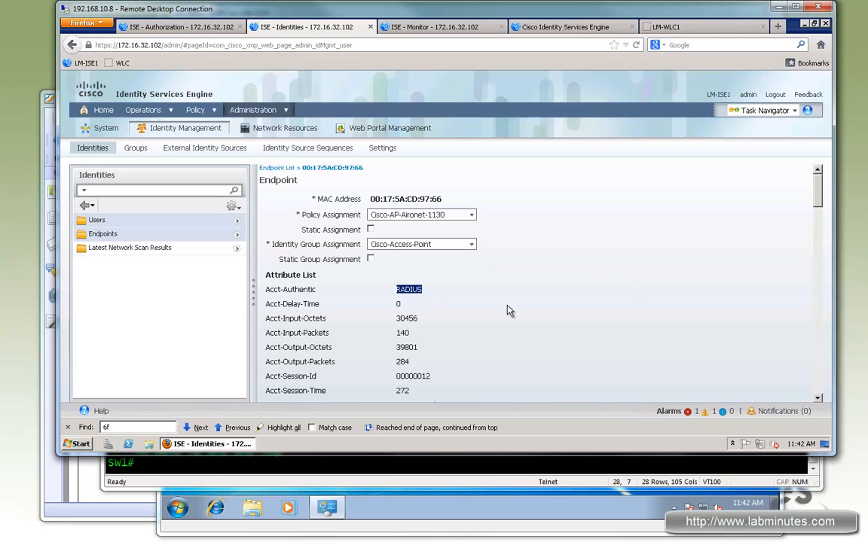
scroll(370, 268, "down", 1)
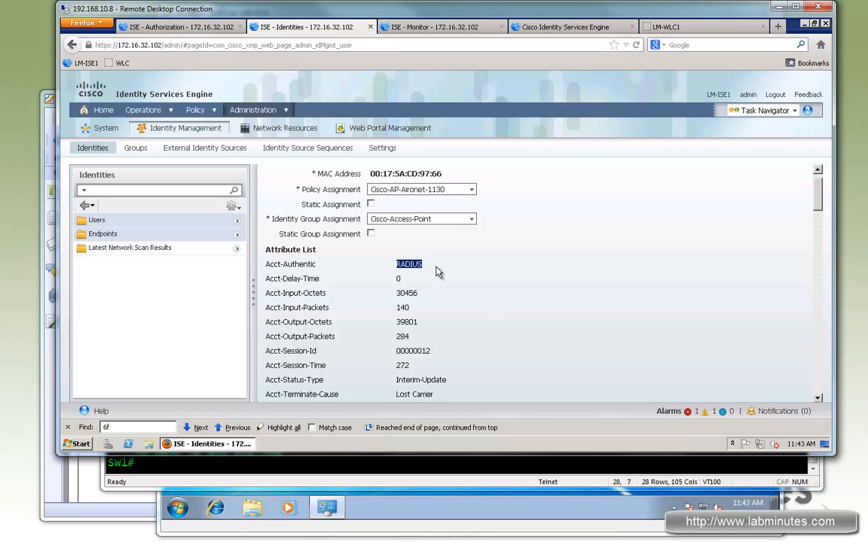
scroll(439, 272, "down", 1)
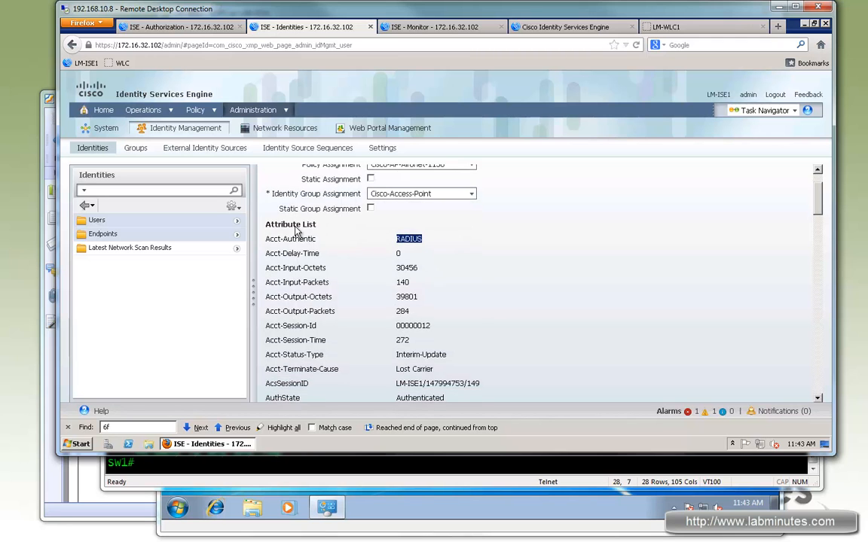
left_click_drag(274, 238, 317, 239)
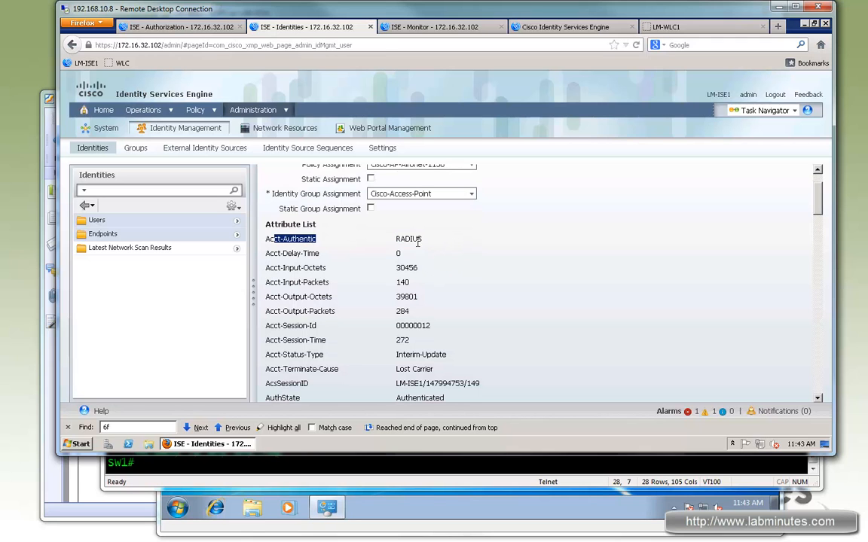
double_click(410, 239)
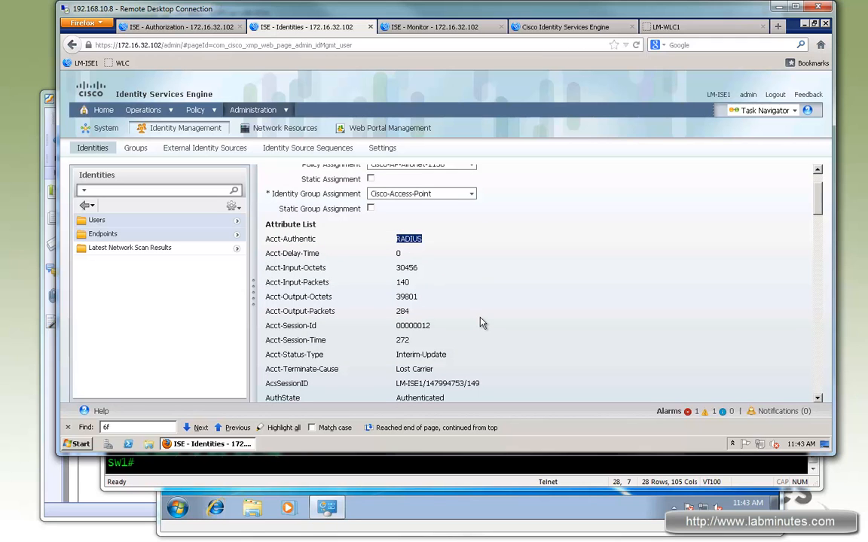
- Examine the endpoint's AuthState and its accounting octet, packet and session attributes
scroll(442, 367, "down", 1)
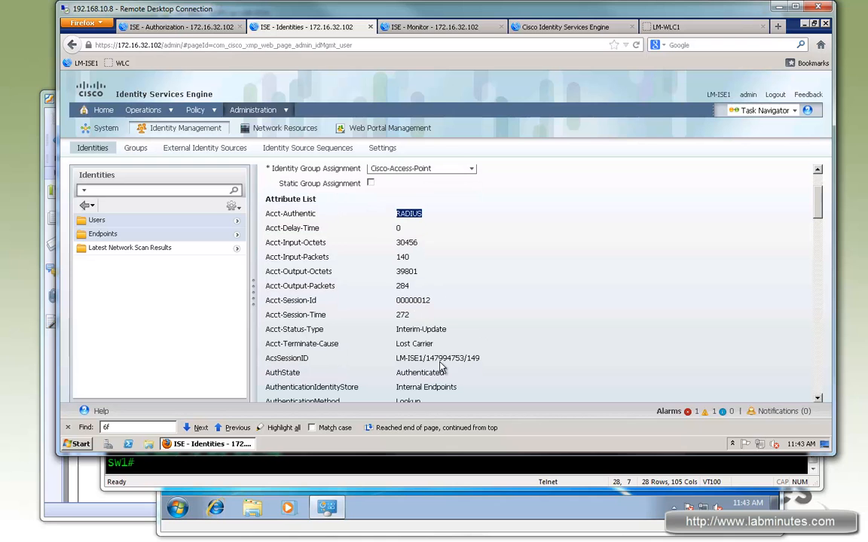
double_click(400, 372)
scroll(574, 335, "down", 2)
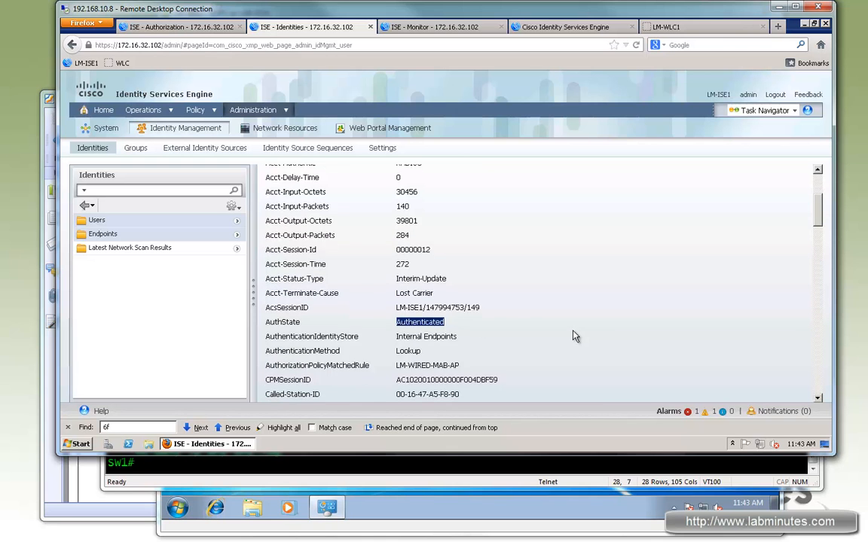
scroll(310, 200, "up", 2)
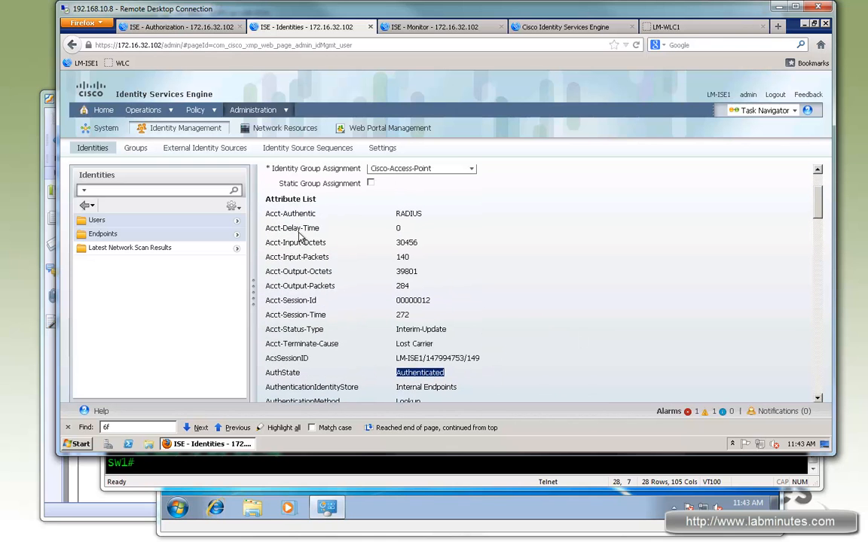
left_click_drag(276, 227, 460, 336)
left_click(474, 296)
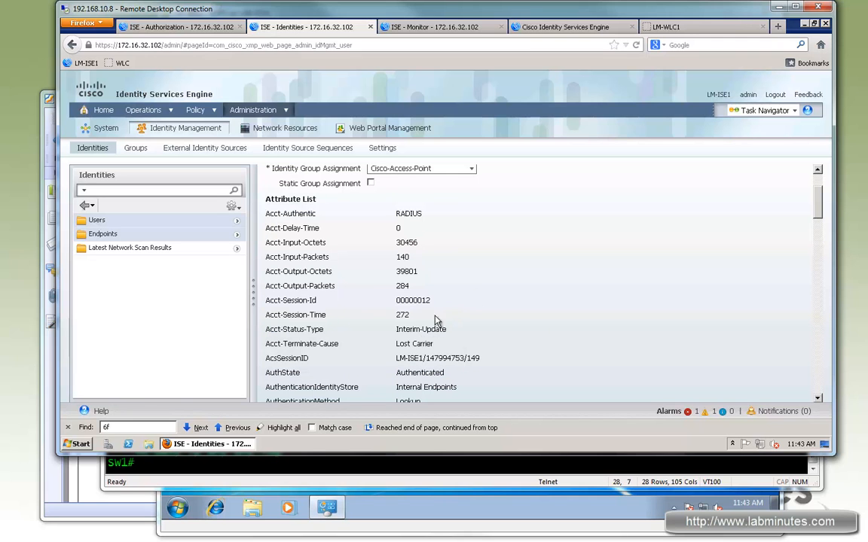
left_click_drag(278, 242, 448, 323)
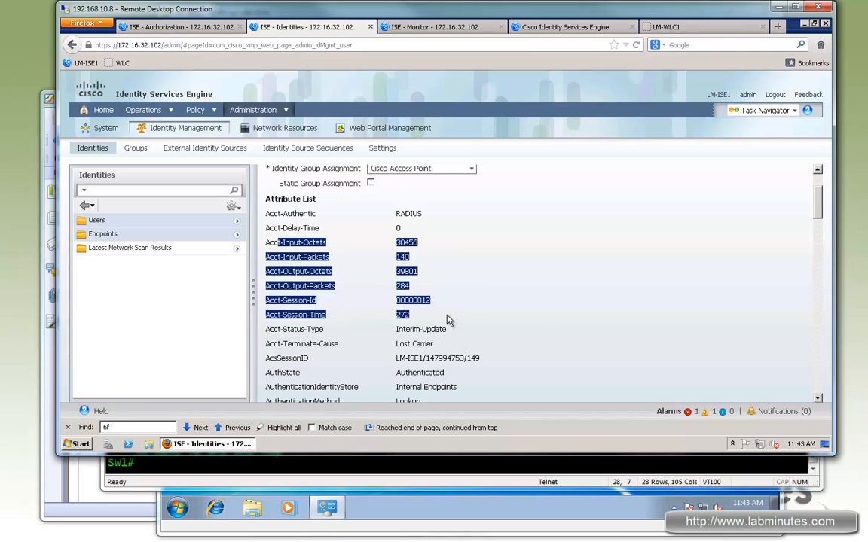
- Check the endpoint's authentication identity store, Class and destination IP address attributes
scroll(534, 305, "down", 2)
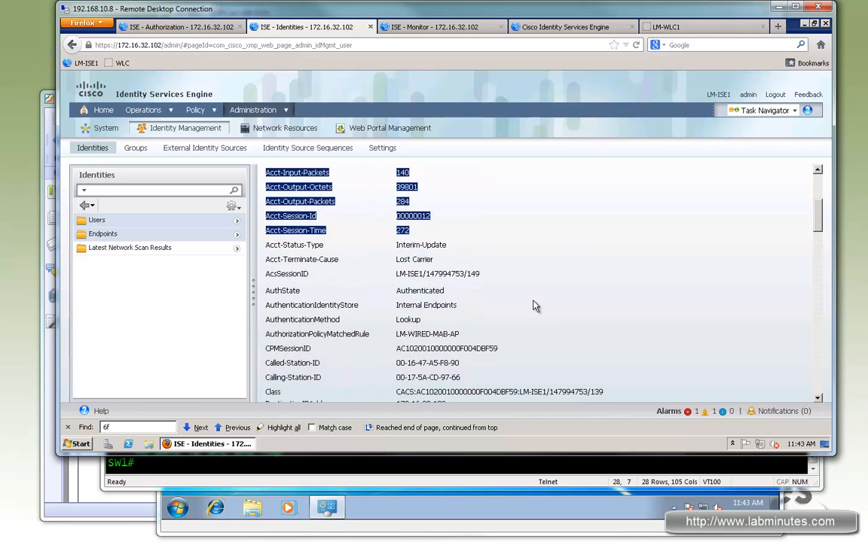
scroll(535, 306, "down", 1)
left_click_drag(413, 285, 559, 294)
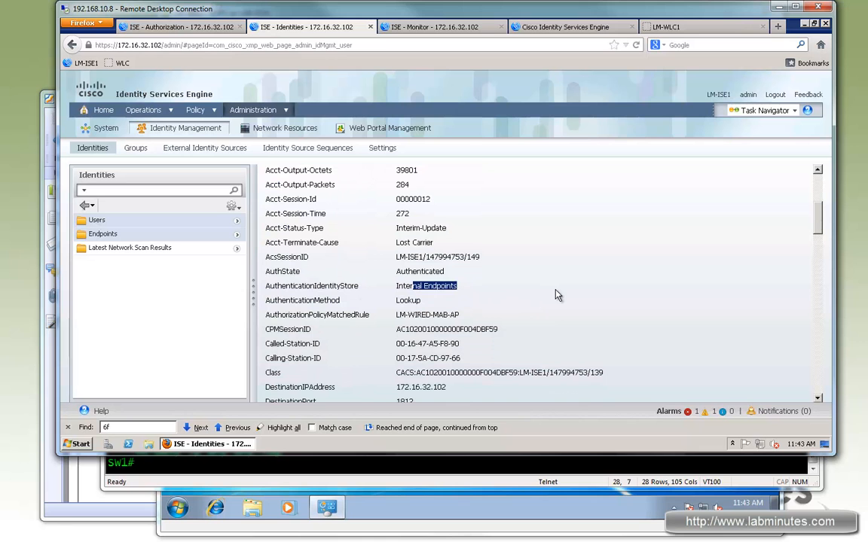
scroll(555, 296, "down", 1)
scroll(555, 296, "down", 2)
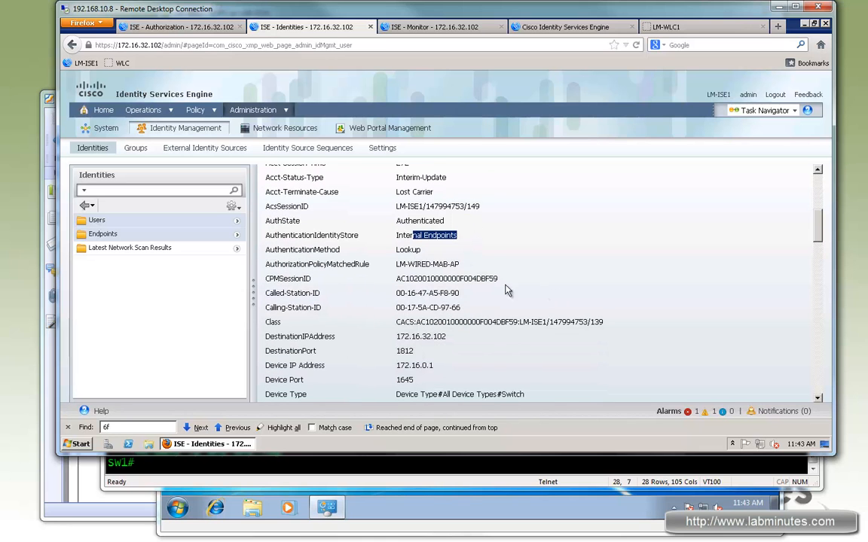
left_click_drag(396, 311, 509, 315)
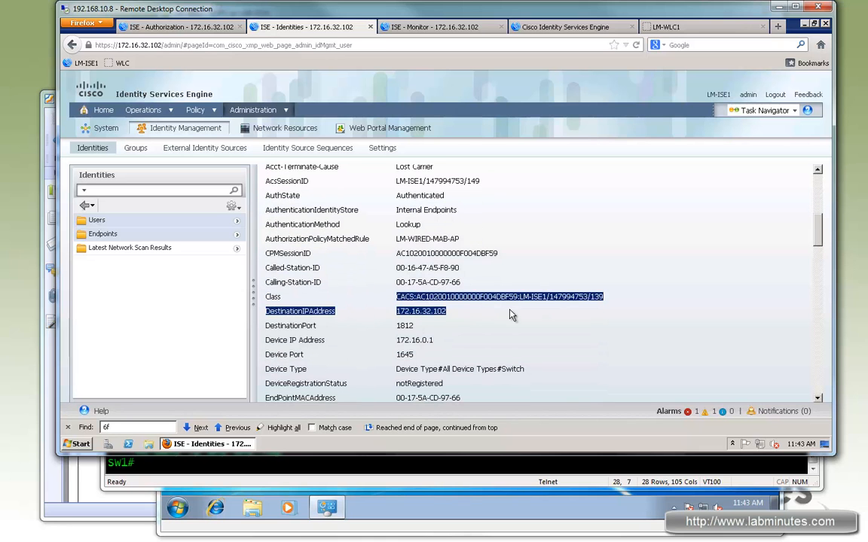
- Check the EndPointPolicy and EndPointSource attributes to see how the access point was profiled
scroll(510, 316, "down", 4)
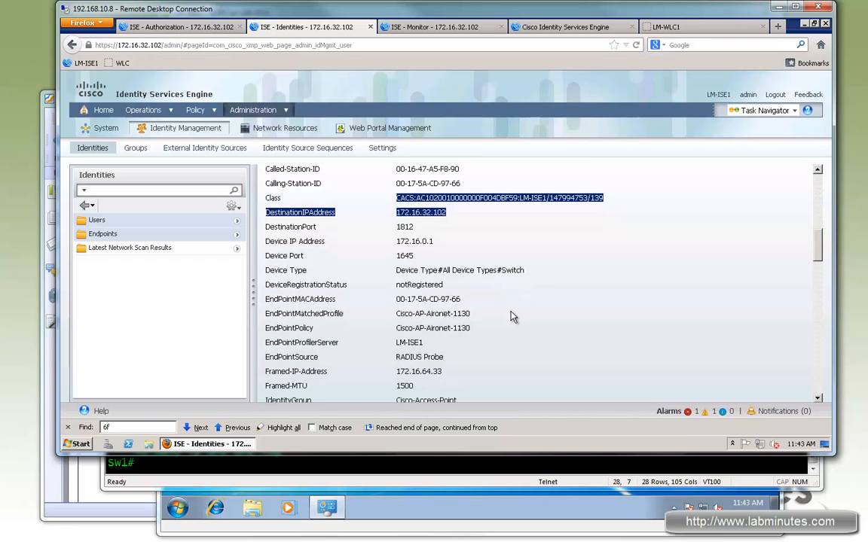
left_click_drag(396, 325, 461, 325)
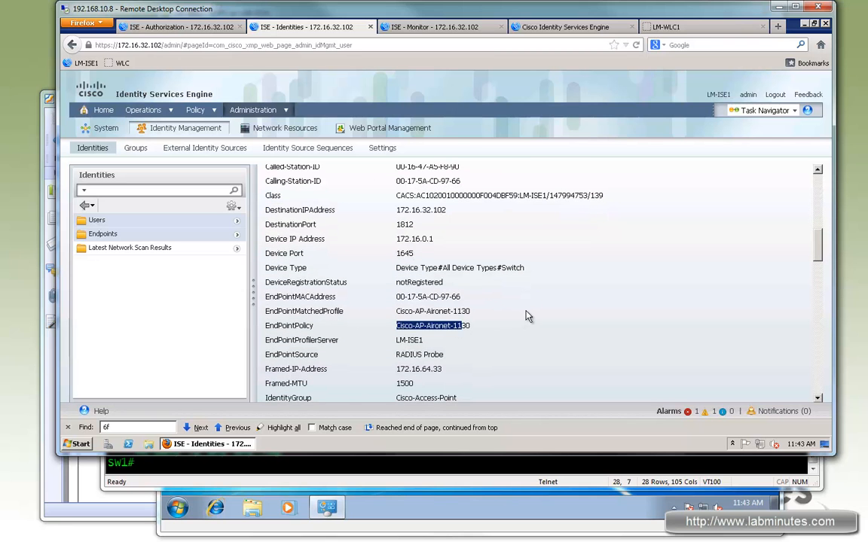
scroll(528, 316, "down", 1)
scroll(527, 317, "down", 1)
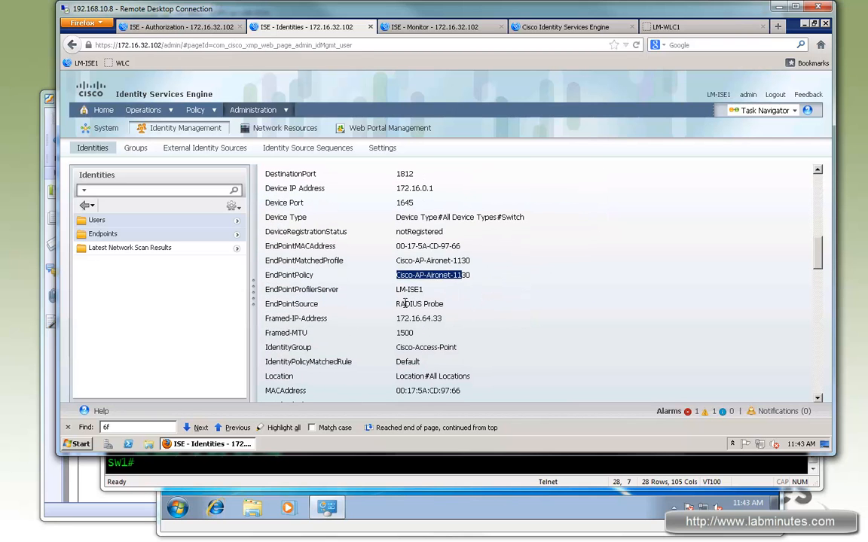
left_click_drag(400, 303, 559, 321)
- Check the endpoint's NAS-Port-Id, network device name and OUI attributes
scroll(570, 318, "down", 5)
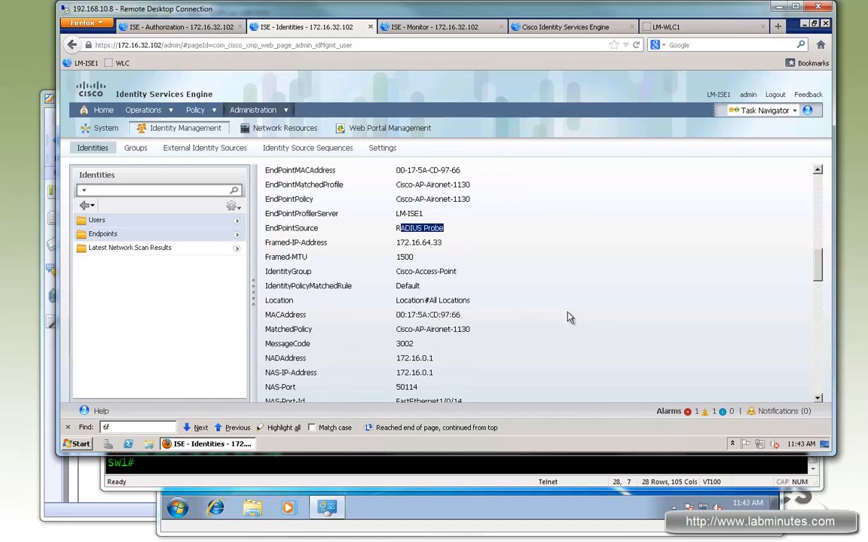
scroll(591, 305, "down", 3)
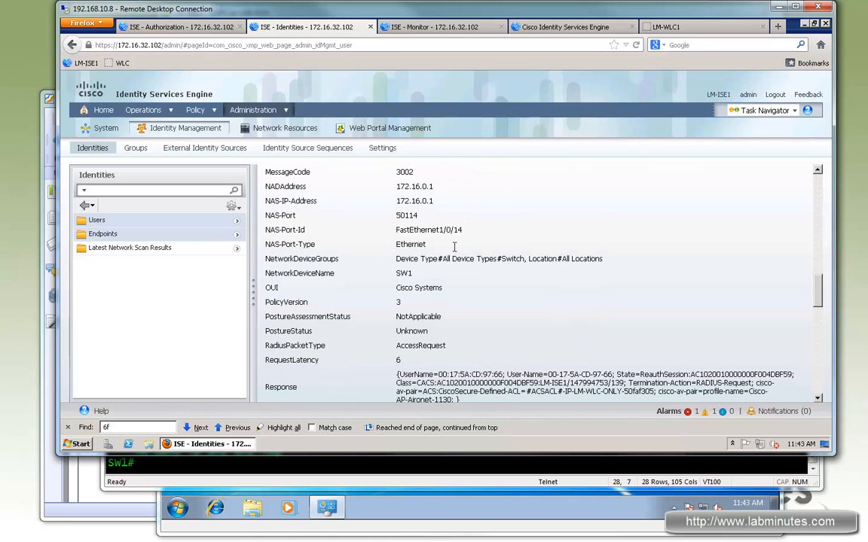
left_click_drag(391, 230, 393, 227)
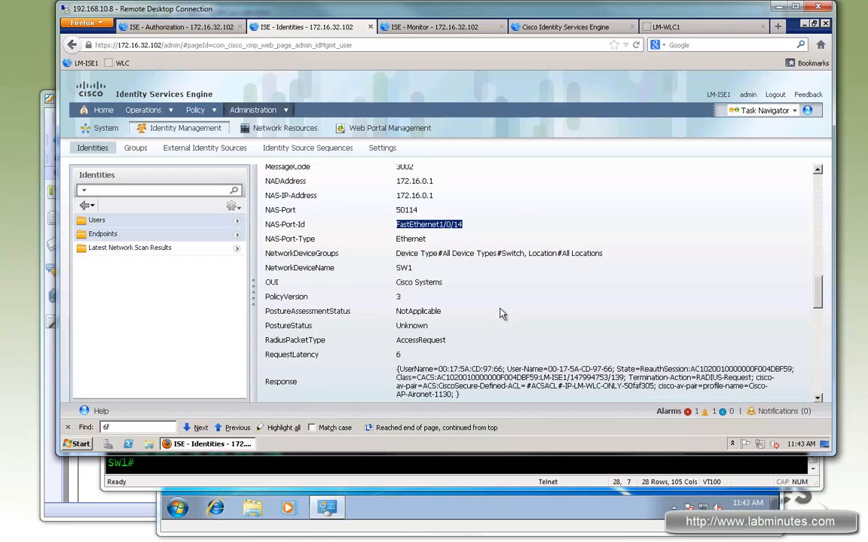
left_click_drag(396, 269, 452, 285)
- Examine the Response attribute for the downloadable ACL name and the returned profile name
scroll(494, 315, "down", 1)
scroll(493, 319, "down", 2)
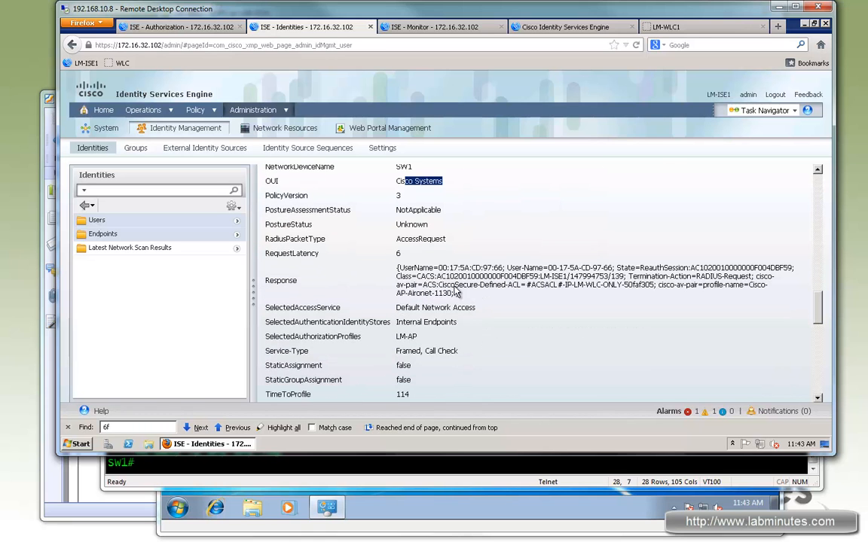
left_click_drag(451, 285, 700, 285)
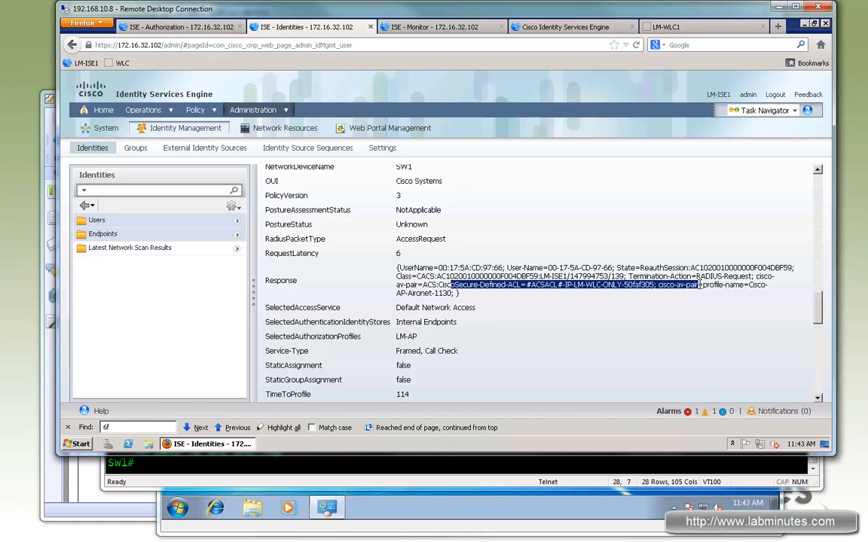
left_click_drag(526, 285, 626, 285)
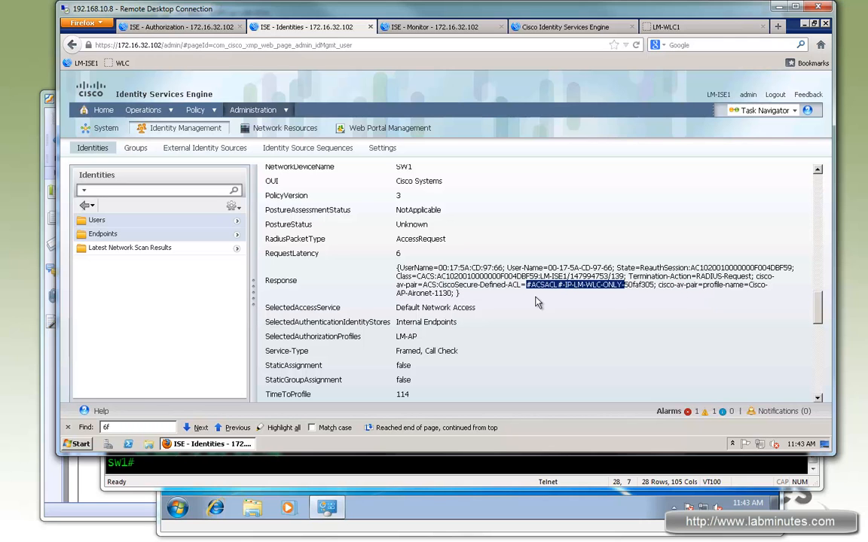
left_click_drag(749, 285, 459, 294)
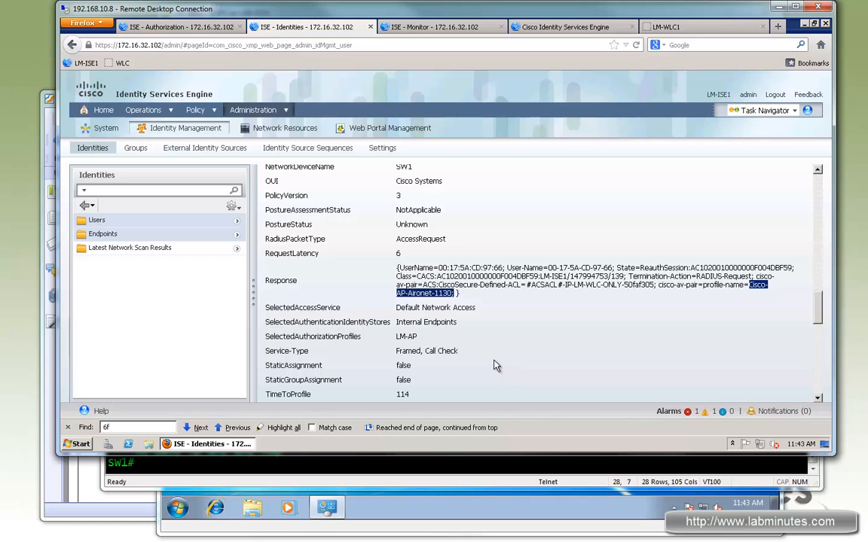
- Check the endpoint's SelectedAuthorizationProfiles and UseCase attributes
scroll(496, 365, "down", 3)
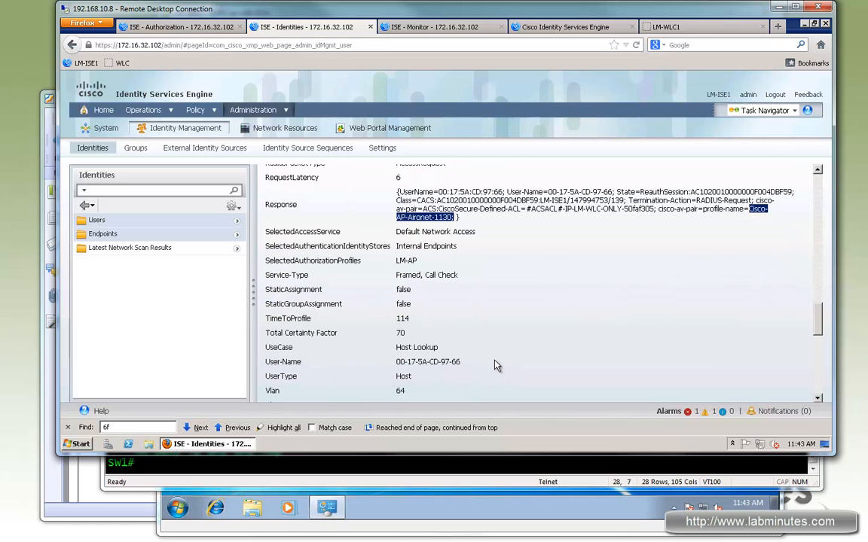
scroll(496, 365, "down", 1)
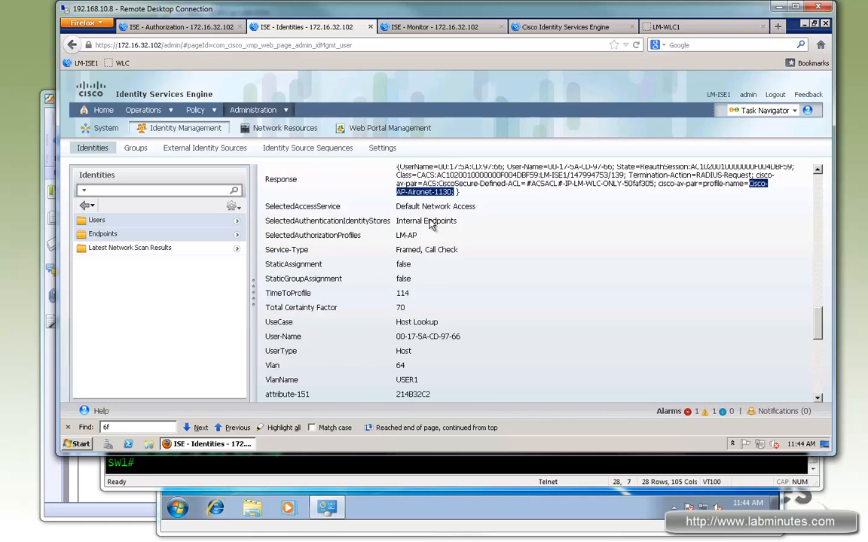
double_click(414, 237)
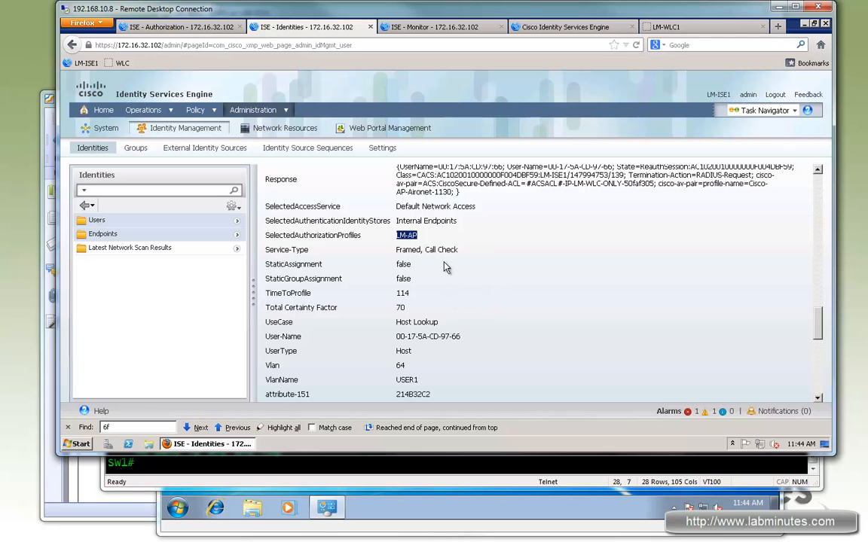
scroll(445, 268, "down", 2)
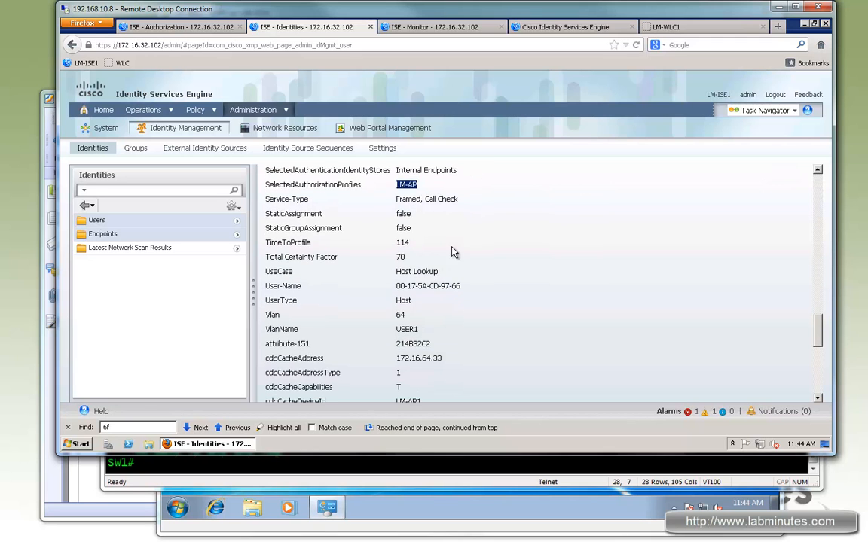
left_click_drag(274, 272, 343, 271)
left_click_drag(408, 270, 484, 285)
- Check the endpoint's Vlan, VlanName and cdpCacheDevicePort attributes
scroll(484, 285, "down", 1)
scroll(484, 286, "down", 2)
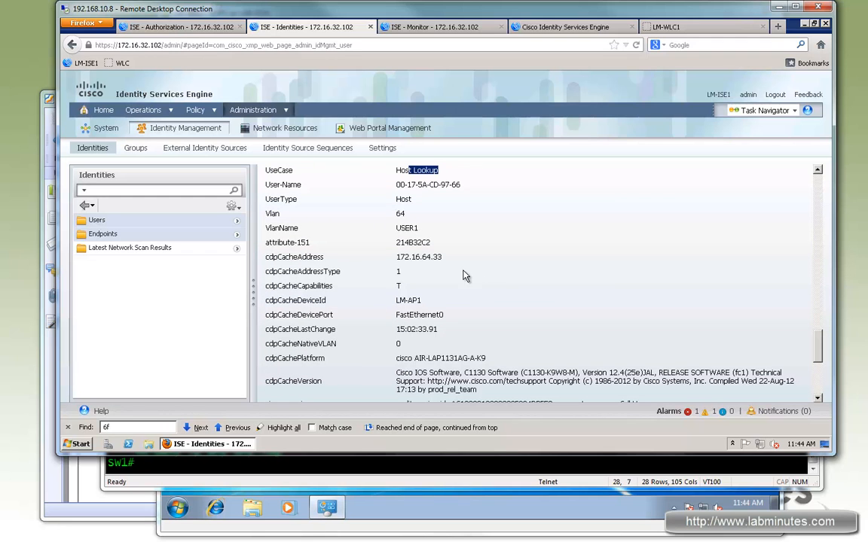
left_click_drag(422, 231, 397, 230)
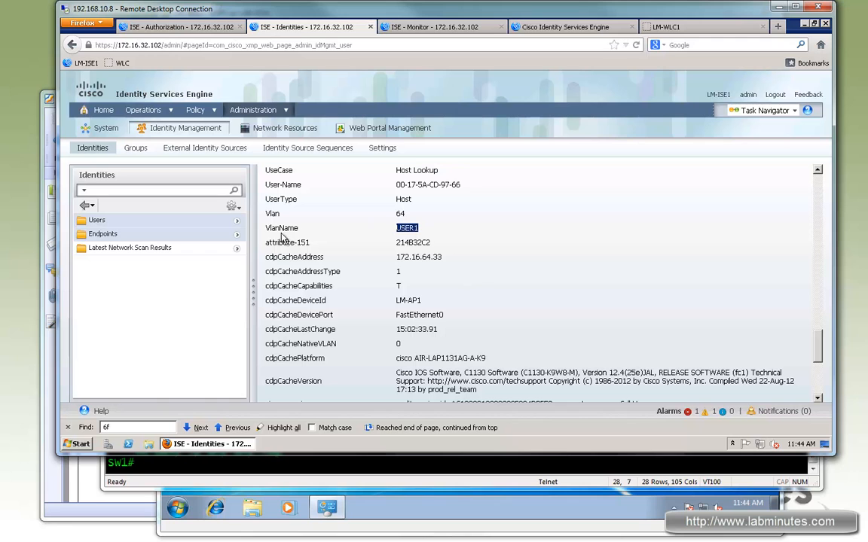
double_click(400, 214)
left_click_drag(400, 233, 398, 229)
left_click_drag(444, 315, 397, 315)
- Examine the switch interface attributes from ifAdminStatus to ip at the end of the attribute list
scroll(486, 318, "down", 3)
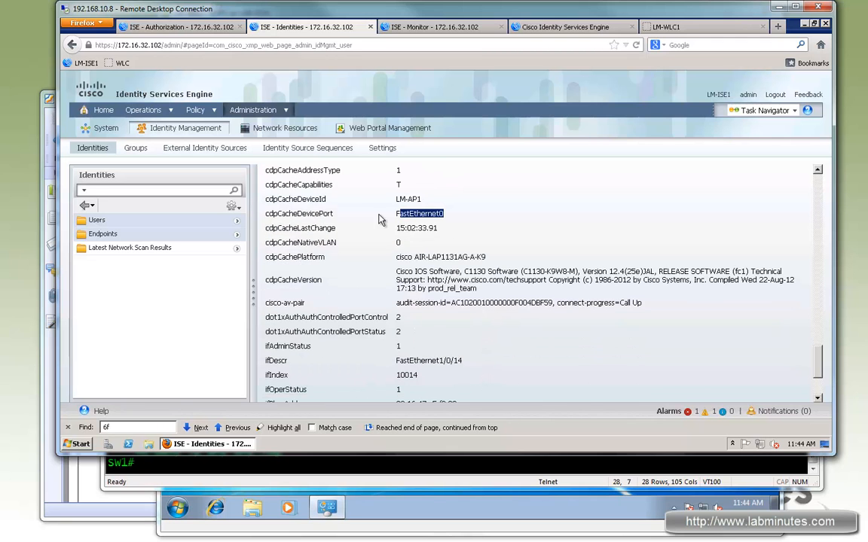
scroll(295, 271, "down", 3)
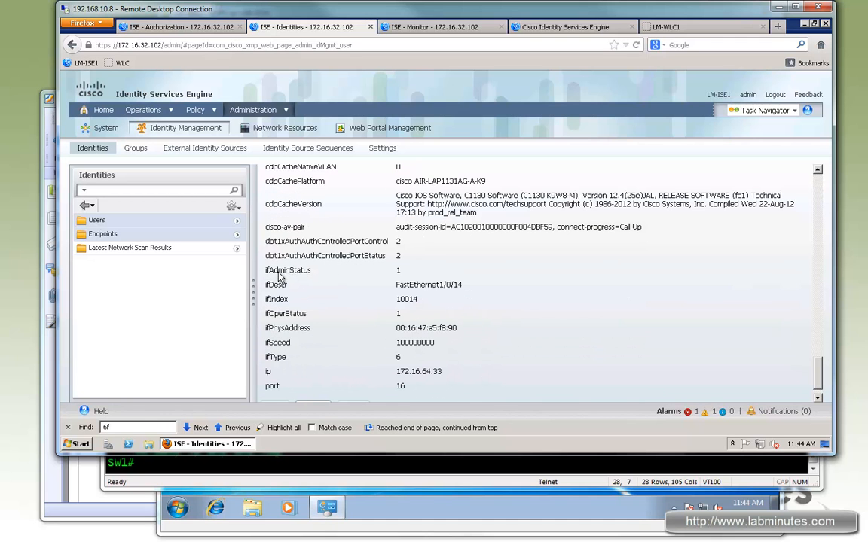
left_click_drag(419, 282, 461, 374)
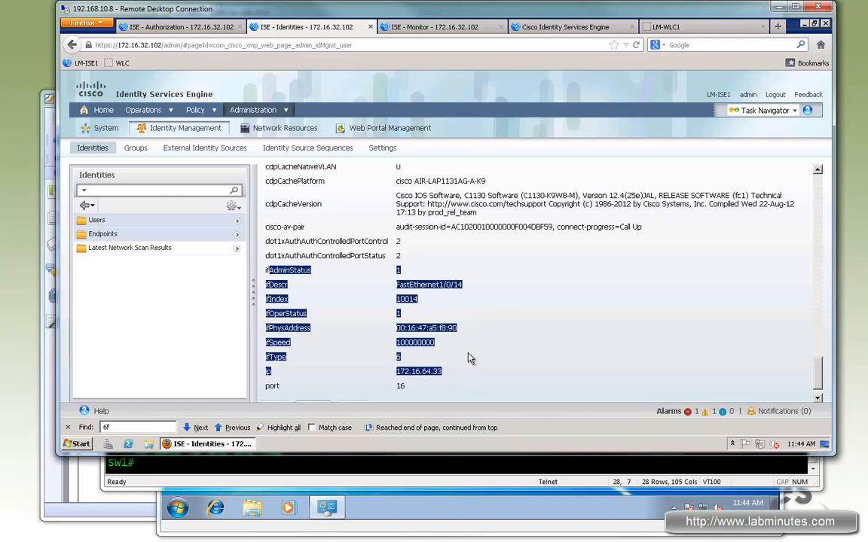
- Check the endpoint's ifDescr, ifIndex and ifPhysAddress attributes
left_click(468, 360)
left_click_drag(454, 286, 396, 300)
left_click_drag(452, 328, 396, 329)
scroll(504, 329, "down", 1)
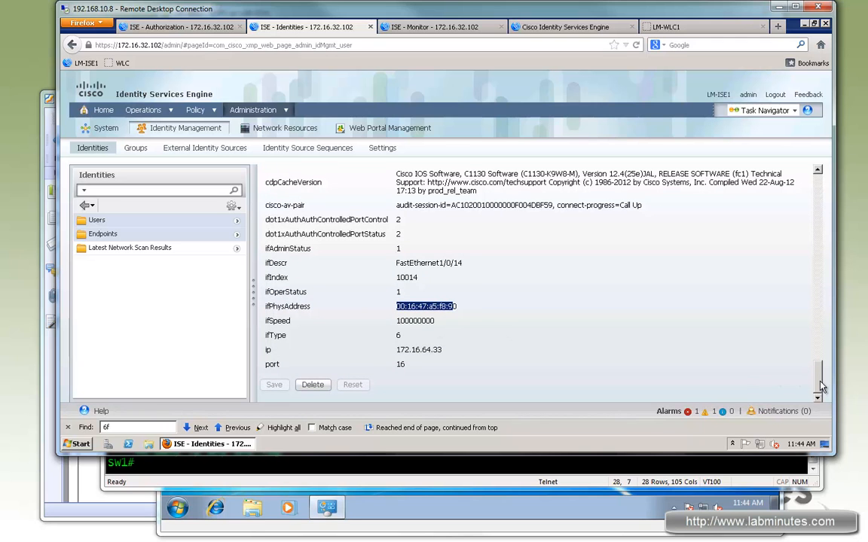
- Return to the Endpoints list and look through its entries down to the end
left_click_drag(821, 379, 816, 200)
scroll(434, 227, "down", 15)
scroll(325, 213, "up", 15)
left_click(272, 167)
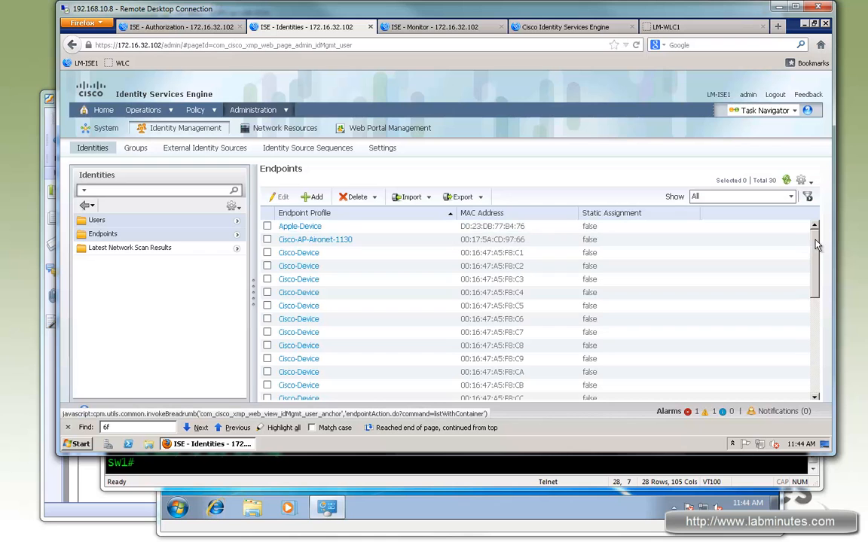
left_click_drag(816, 248, 814, 372)
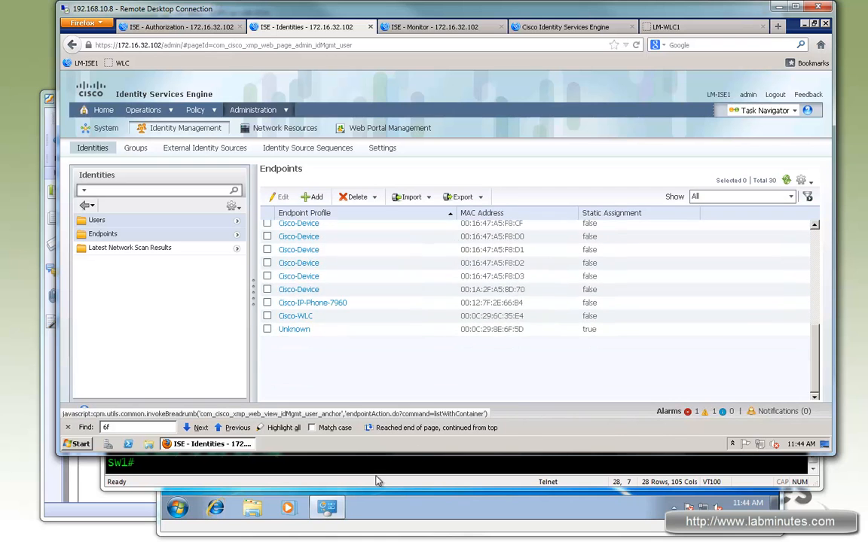
- Clear the SW1 terminal's screen and scrollback and enable all Auth Manager debugging with "deb authen all"
left_click(379, 481)
right_click(339, 350)
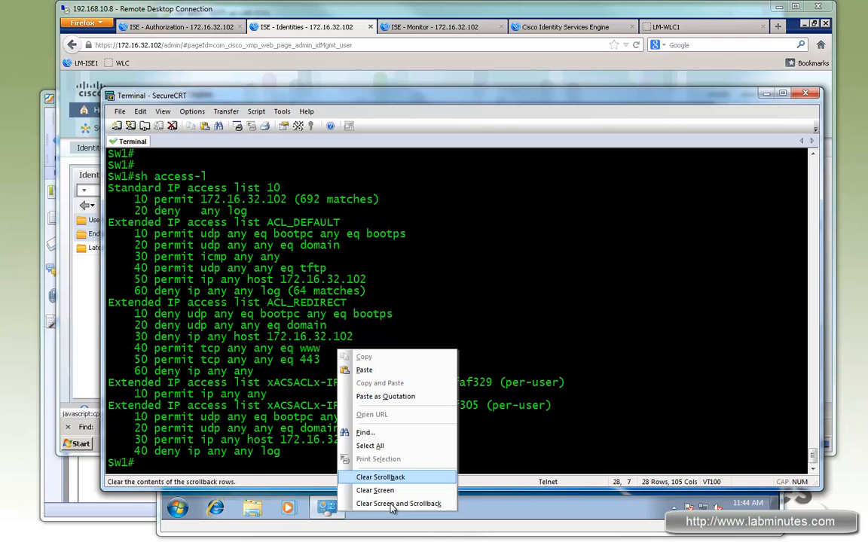
left_click(379, 503)
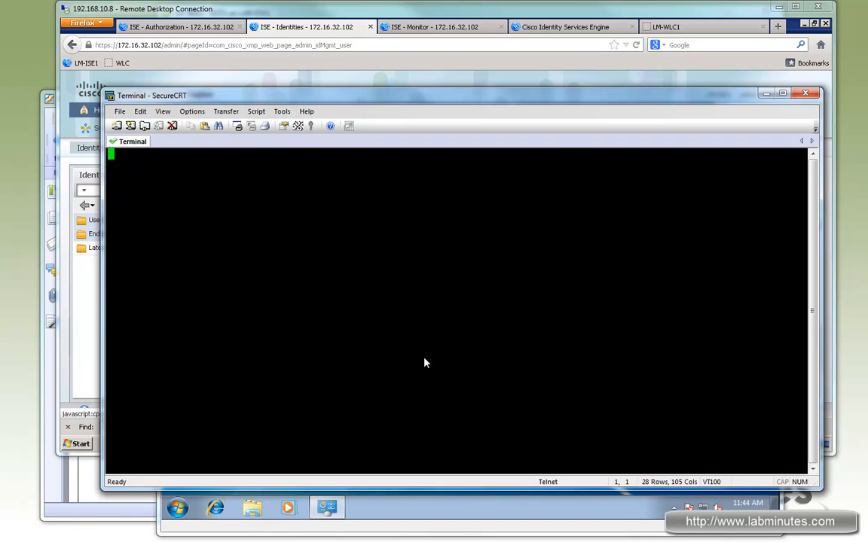
key("Return")
key("Return")
key("Return")
type("deb authen all")
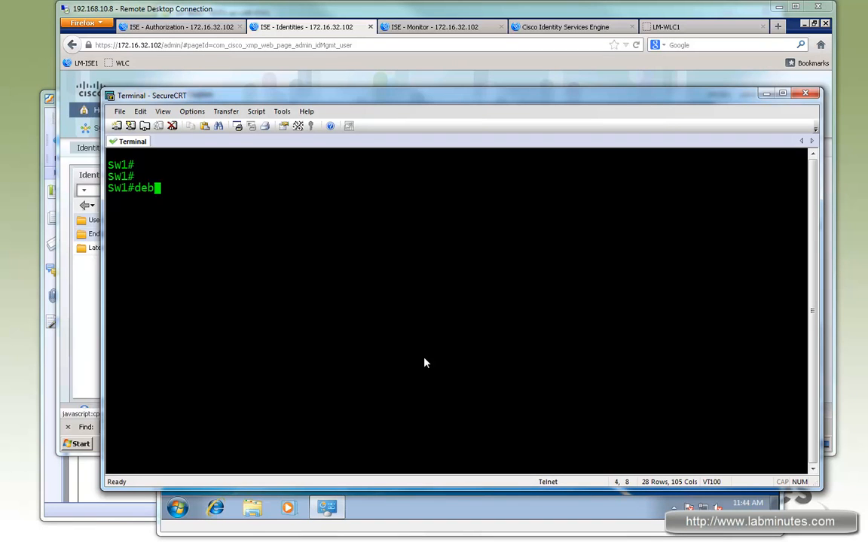
key("Return")
- Enter configuration mode on SW1 and enable console logging with "logg con"
type("conf t")
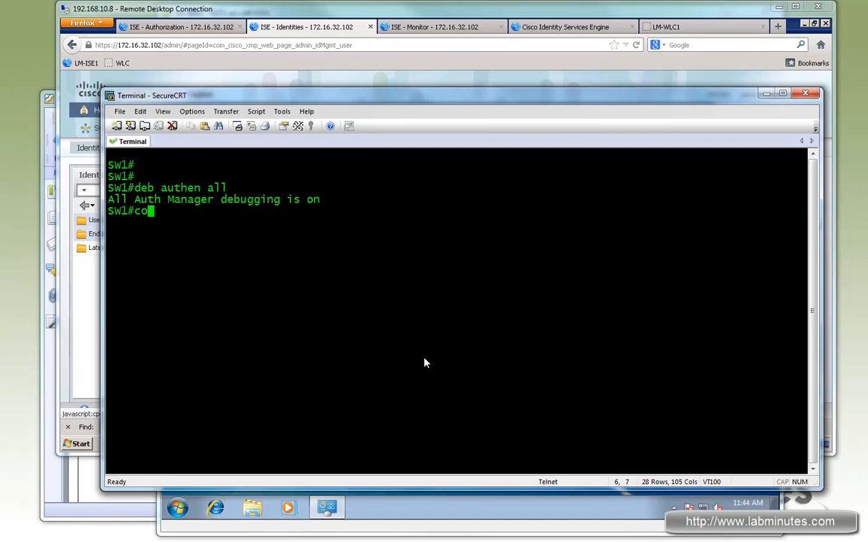
key("Return")
type("logg con")
key("Return")
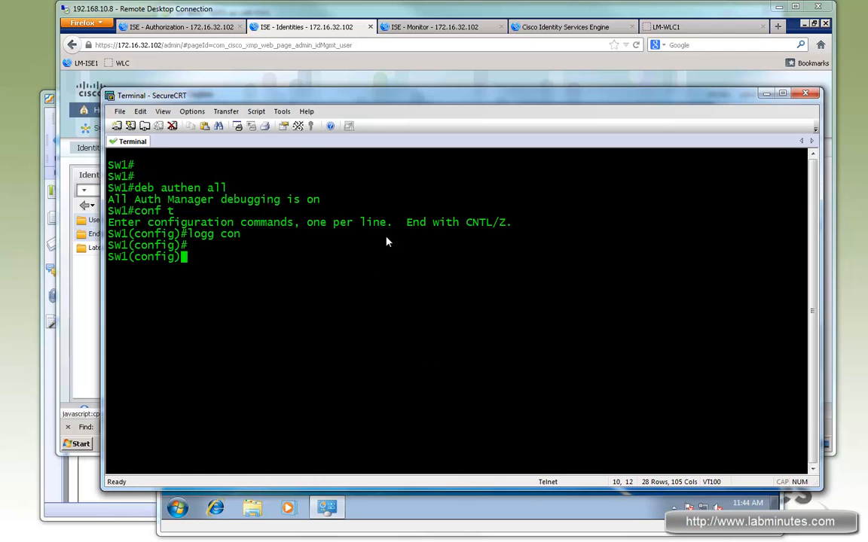
- Select the Unknown endpoint 00:0C:29:8E:6F:5D in the ISE endpoints list and open the deletion options
left_click(353, 84)
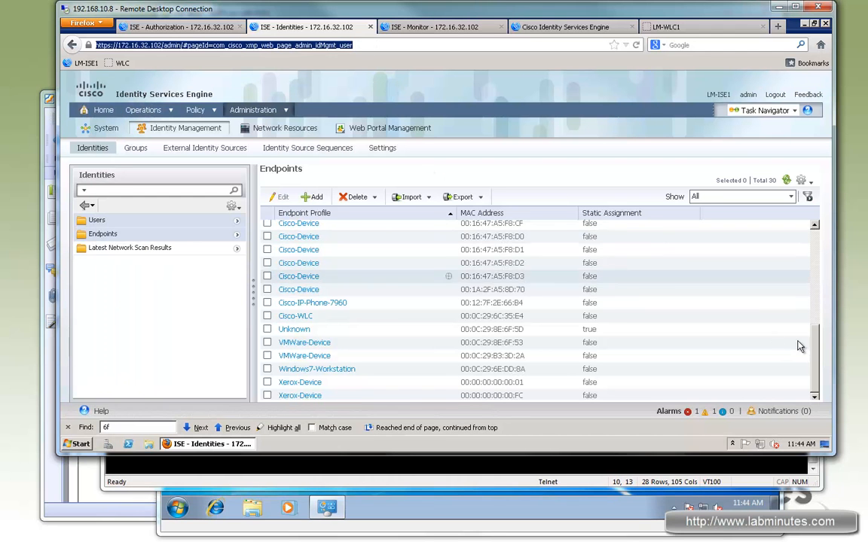
left_click_drag(603, 330, 290, 335)
left_click(268, 329)
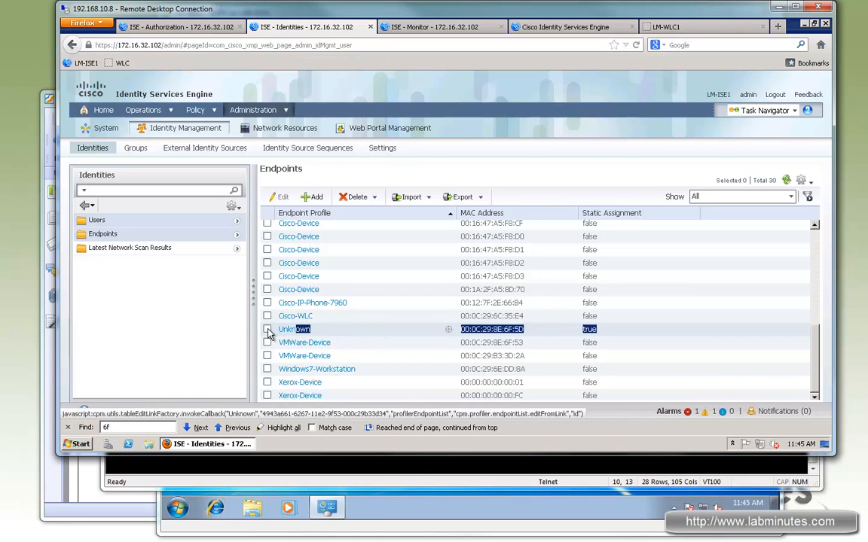
left_click(359, 197)
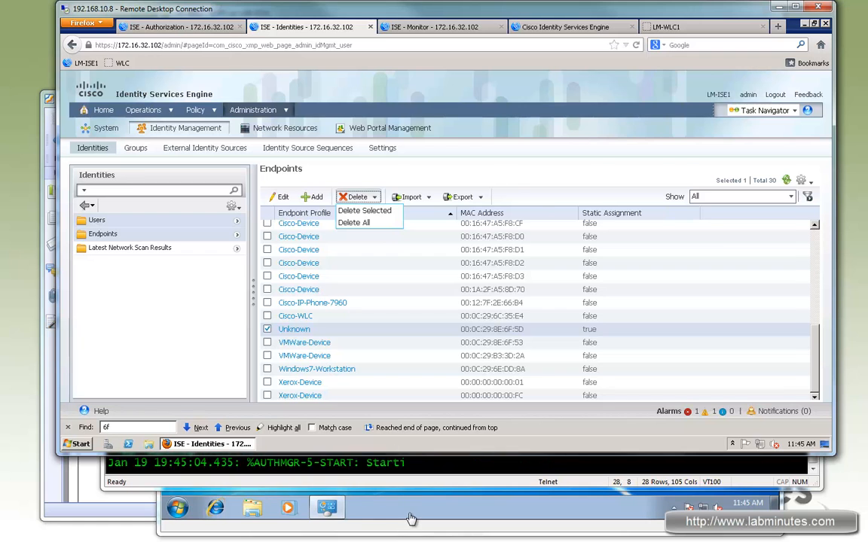
- Switch to the LM-WIN7-TEST1 virtual machine and open a command prompt
left_click(410, 519)
left_click(178, 510)
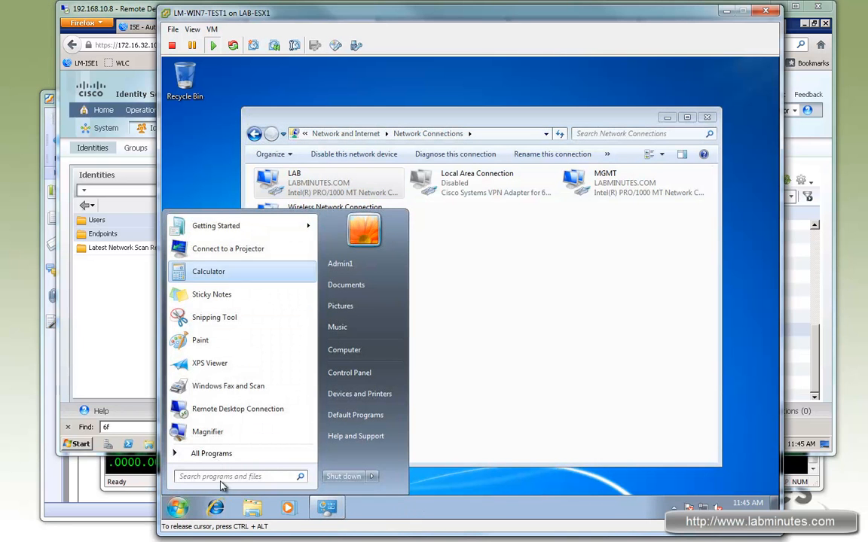
type("cmd")
key("Return")
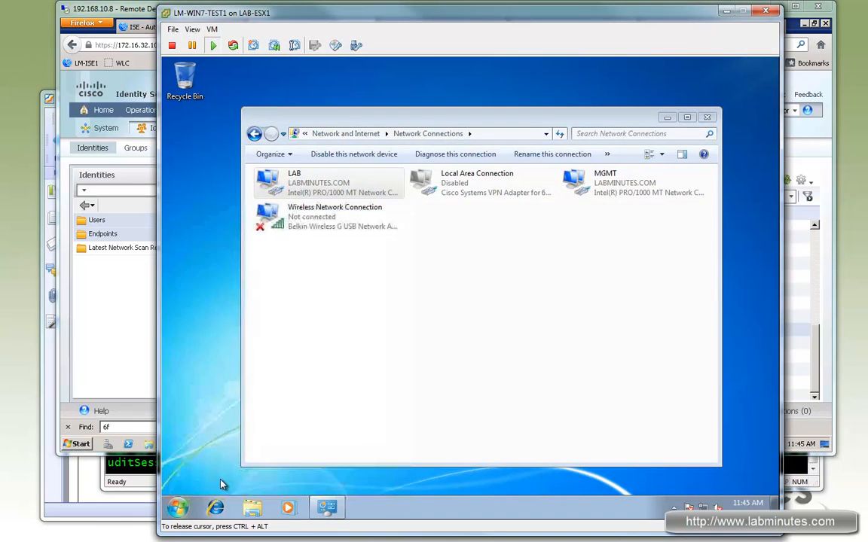
- Start a continuous ping to 4.2.2.2 from the Windows 7 machine with the -t option
type("ping ")
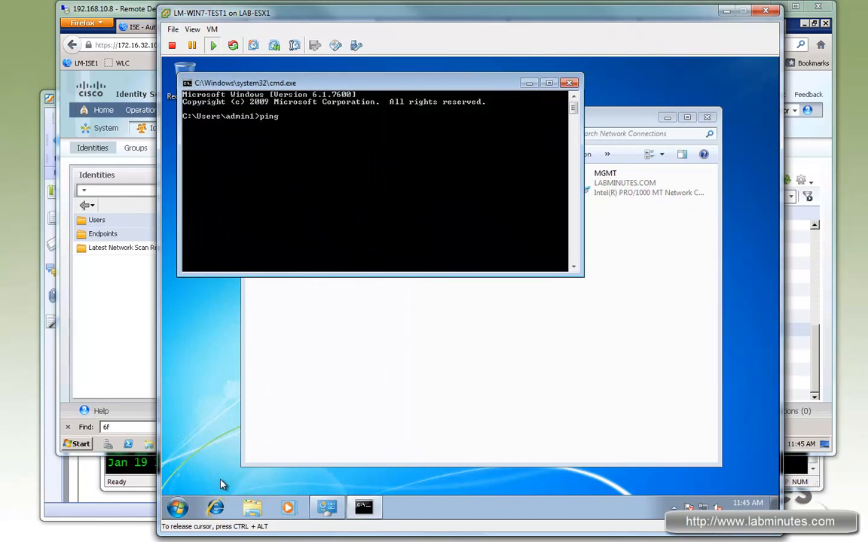
type("4.2.2.2")
key("Return")
key("ctrl+c")
key("Up")
type("0t")
key("BackSpace")
key("BackSpace")
type("-t")
key("Return")
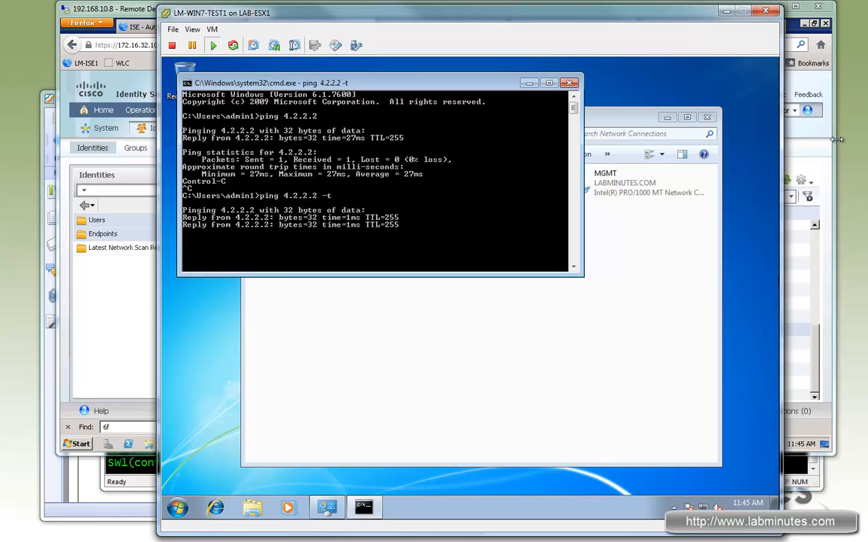
- Delete the selected Unknown endpoint from ISE and confirm the deletion
left_click(809, 167)
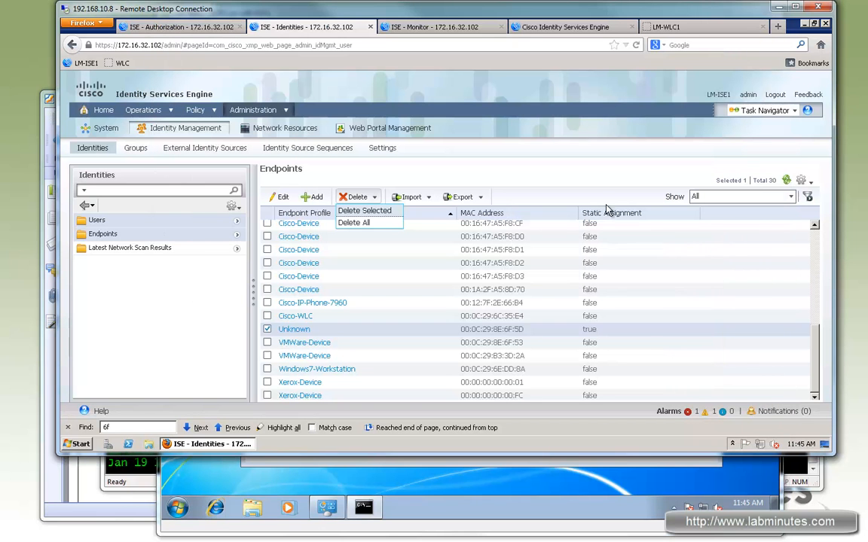
left_click(360, 216)
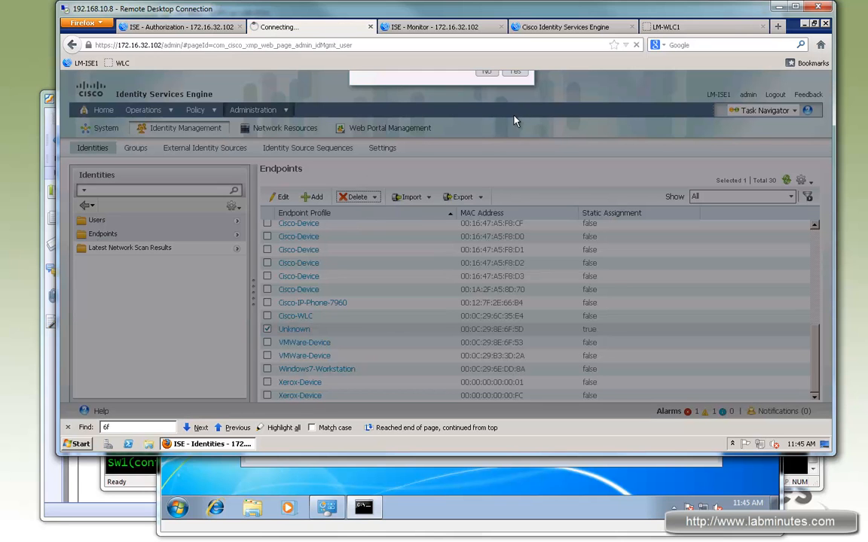
left_click(521, 114)
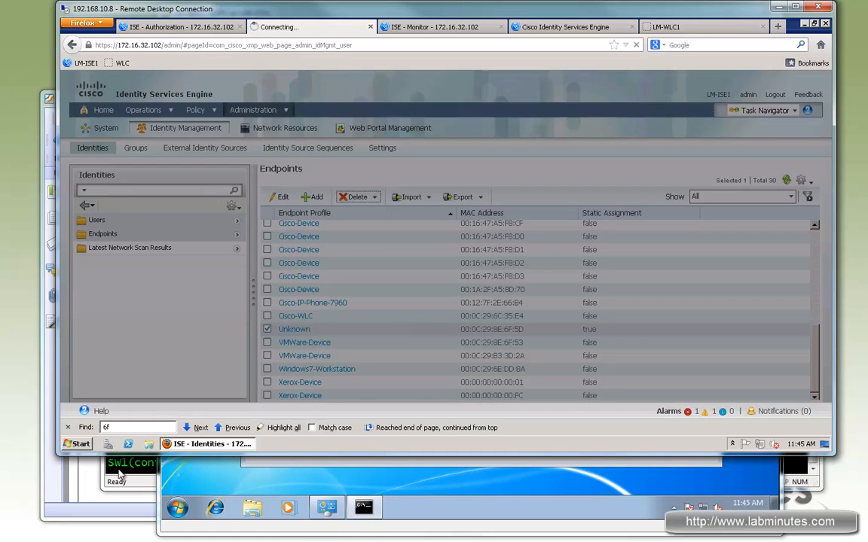
- Examine the SW1 debug output for authentication events on interface Fa1/0/19
left_click(132, 467)
right_click(326, 306)
left_click(239, 297)
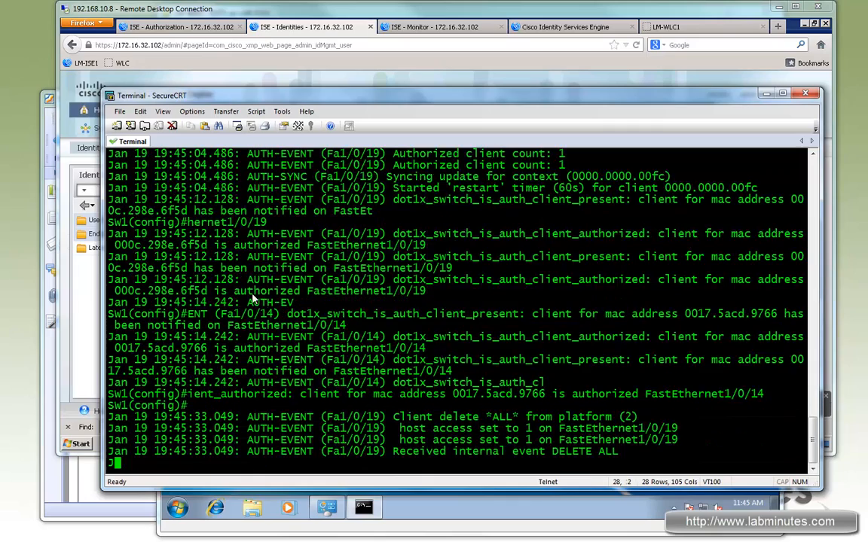
left_click_drag(320, 230, 637, 256)
- Refresh the ISE Live Authentications and check the Event of the latest record for 00:0C:29:8E:6F:5D
left_click(568, 11)
left_click(404, 26)
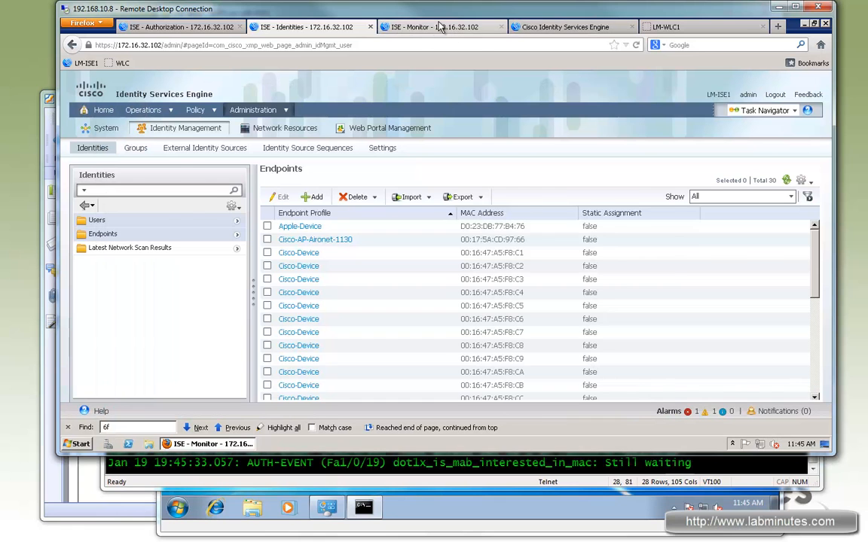
left_click(196, 181)
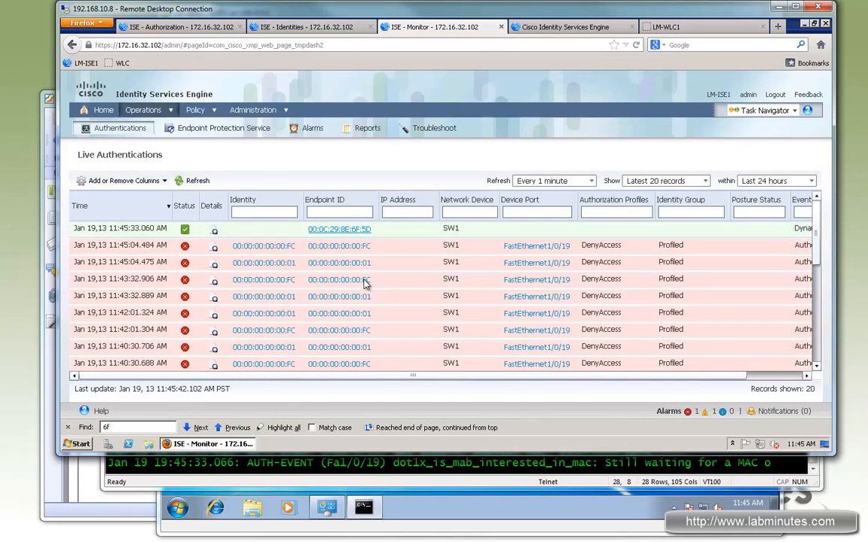
left_click(807, 376)
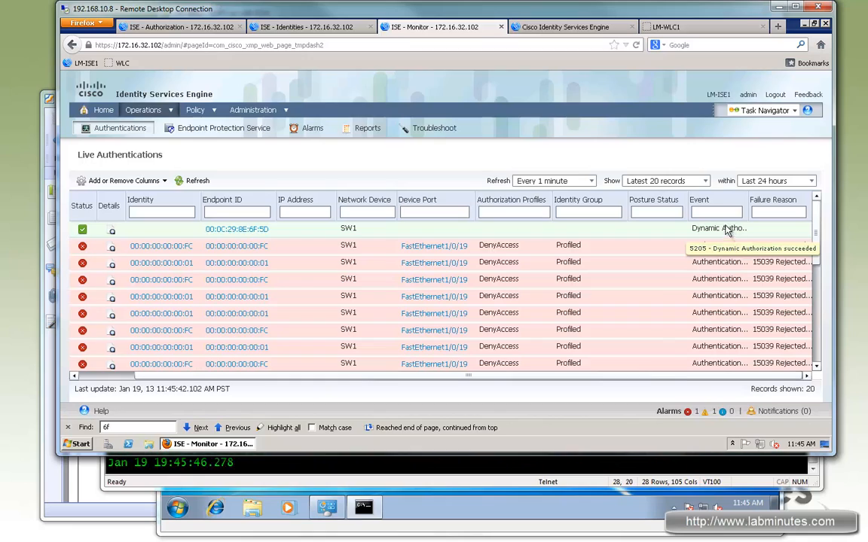
- Disable console logging on SW1 with "no logg con" and turn off all debugging with "do u all"
left_click(373, 475)
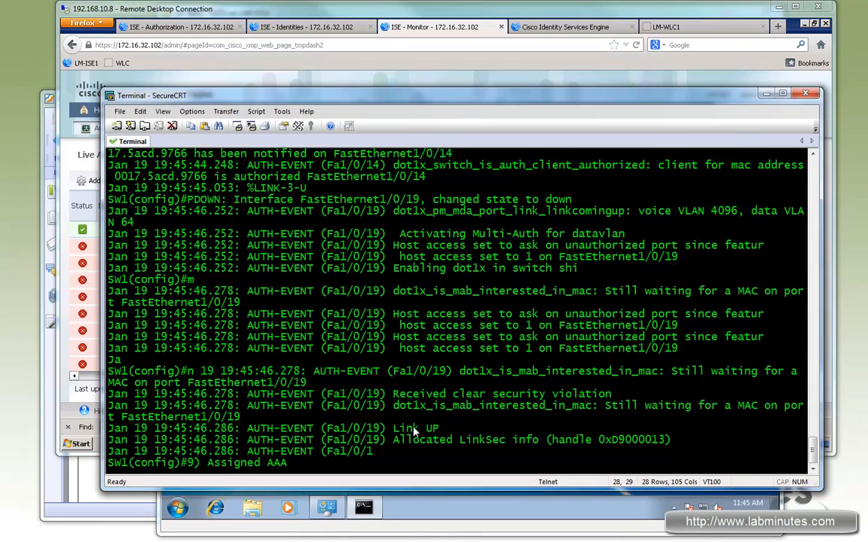
key("Return")
key("Return")
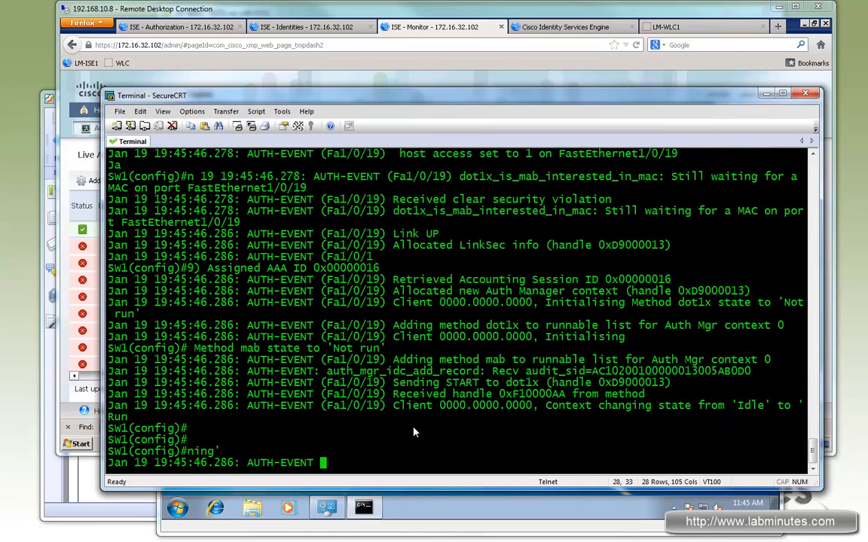
type("no logg ")
type("con")
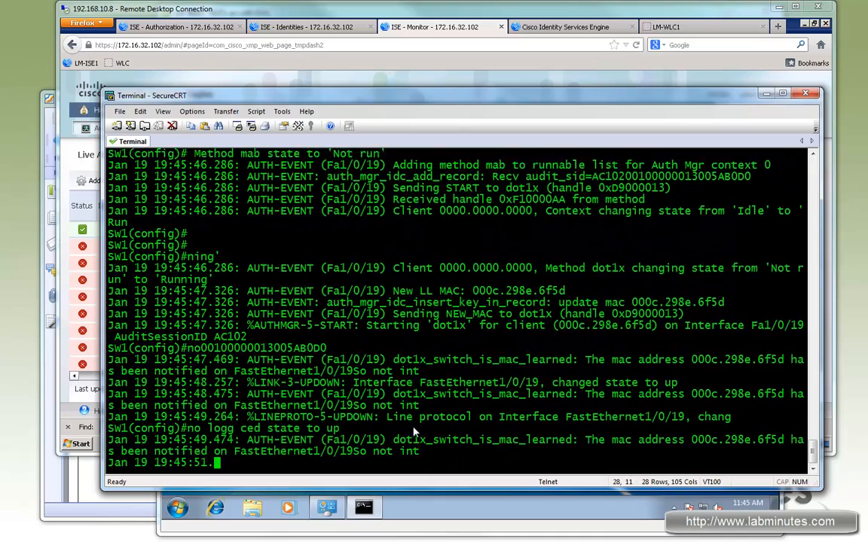
type("all")
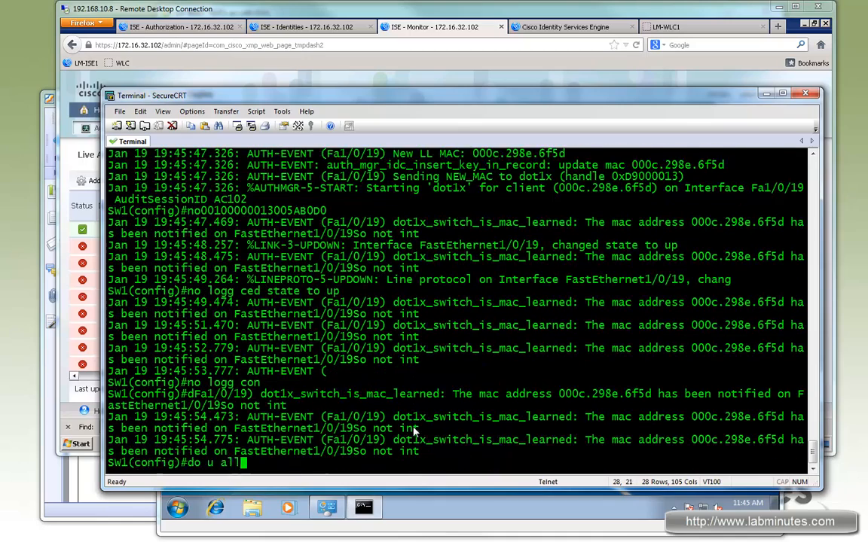
key("Return")
- Check the continuous ping on the Windows 7 machine and refresh the ISE Live Authentications
left_click(485, 516)
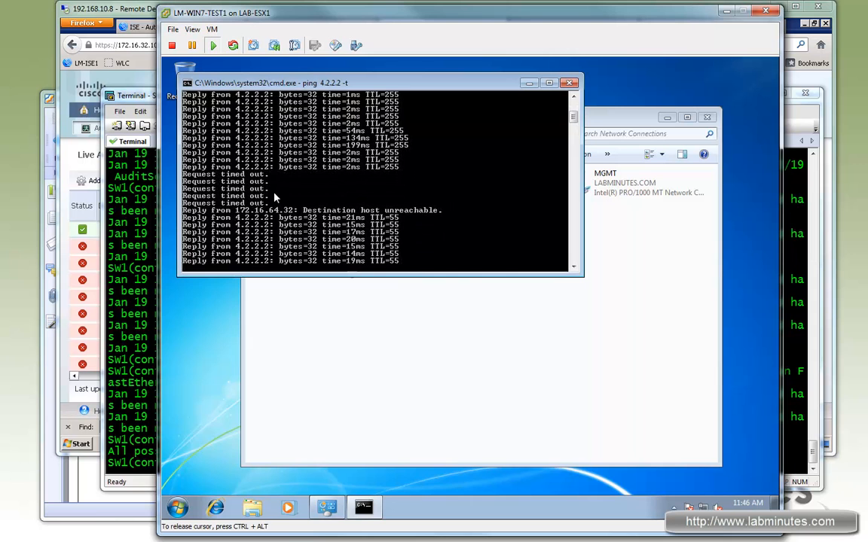
left_click(128, 92)
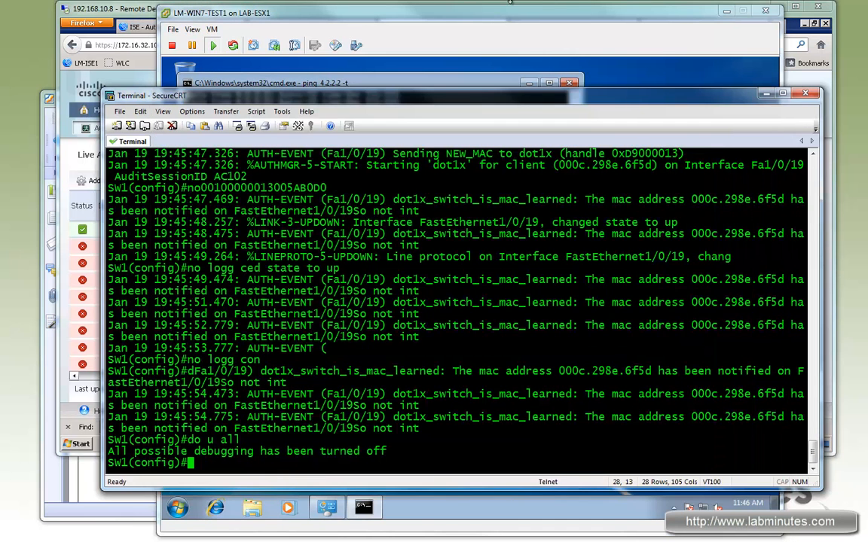
left_click(144, 15)
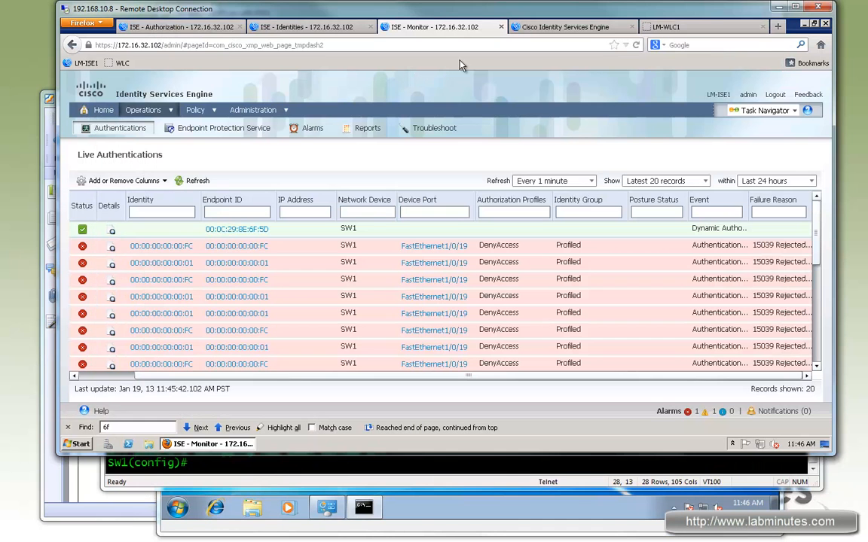
left_click(199, 181)
- Leave configuration mode on SW1 and display the authentication session with "sh authen sess int f1/0/19"
left_click(358, 467)
key("ctrl+z")
type("deb authen")
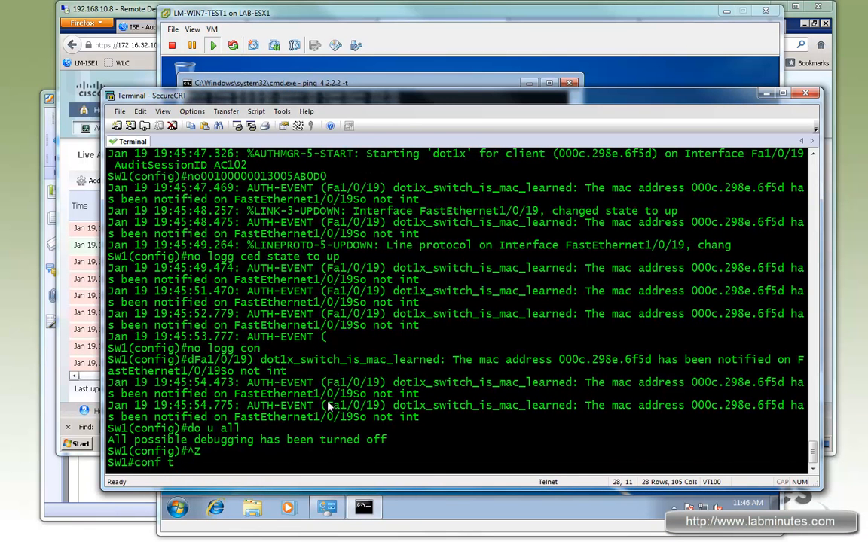
key("Up")
key("Up")
key("Up")
key("Up")
key("Up")
key("Up")
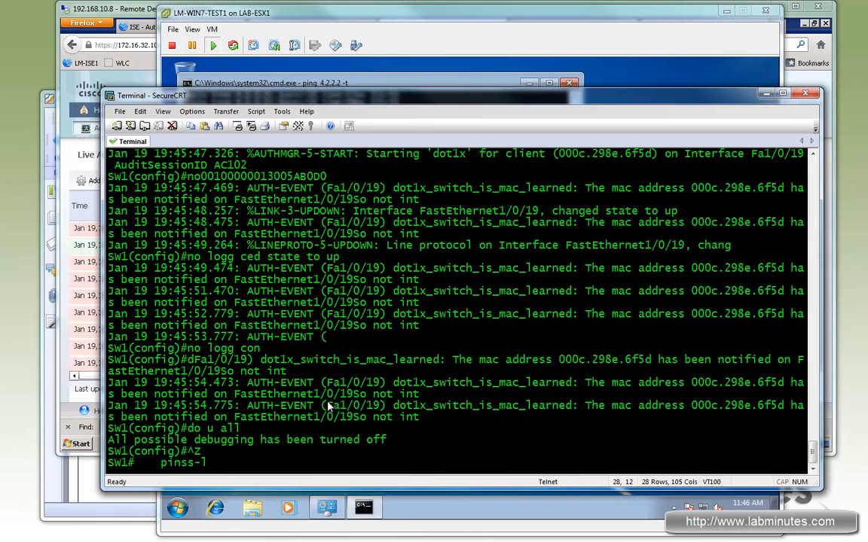
key("ctrl+u")
type("sh authen sses")
key("BackSpace")
key("BackSpace")
key("BackSpace")
type("ess int f1/0/19")
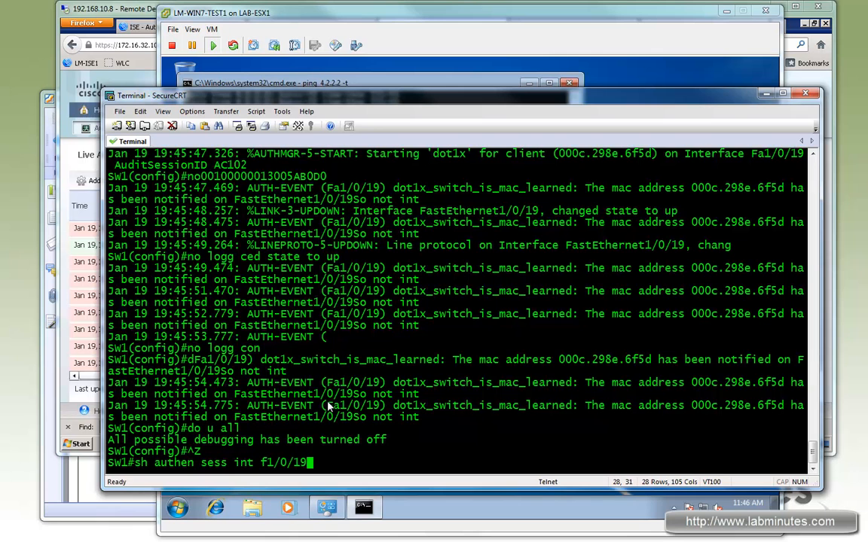
key("Return")
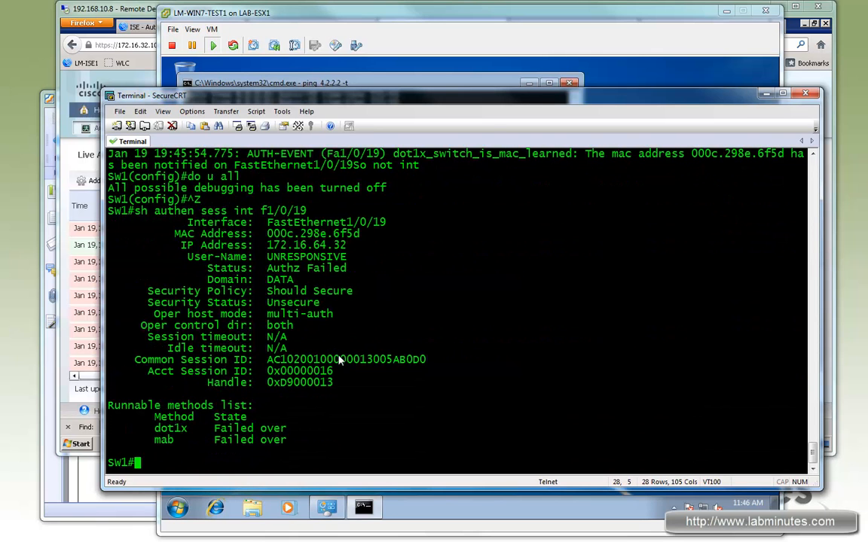
- Check the session's User-Name and IP Address values, and review the ping replies on the Windows 7 machine
double_click(288, 257)
left_click_drag(280, 246, 346, 246)
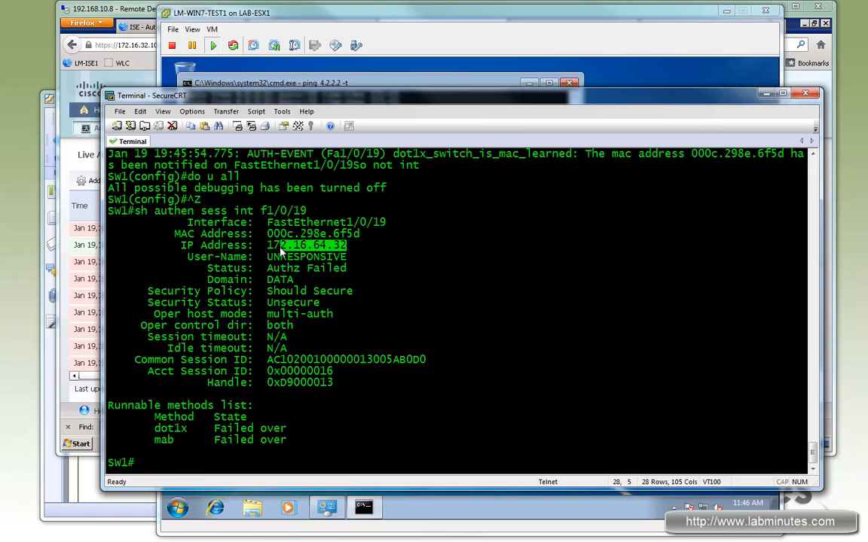
left_click(413, 30)
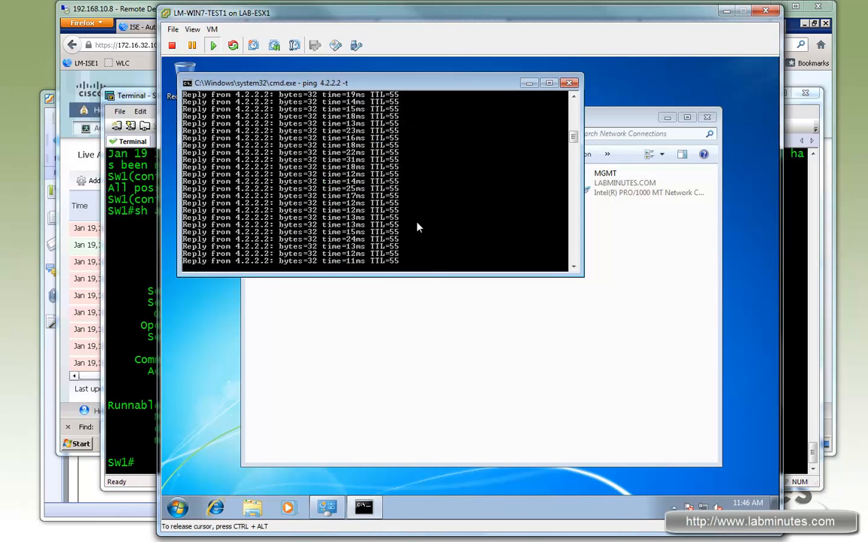
- Stop the continuous ping on the Windows 7 machine, briefly rerun "ping 4.2.2.2 -t", stop it, and review the earlier ping output
left_click_drag(573, 138, 574, 116)
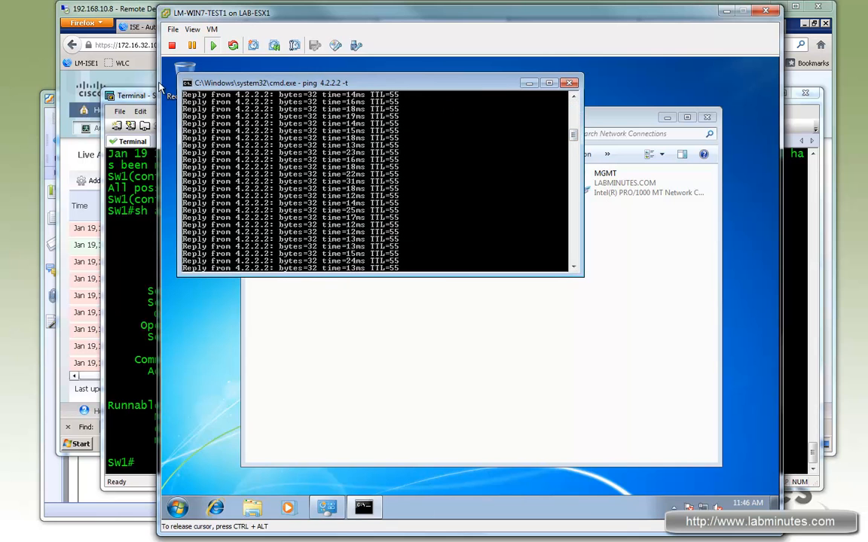
key("ctrl+c")
key("Up")
key("Return")
key("ctrl+c")
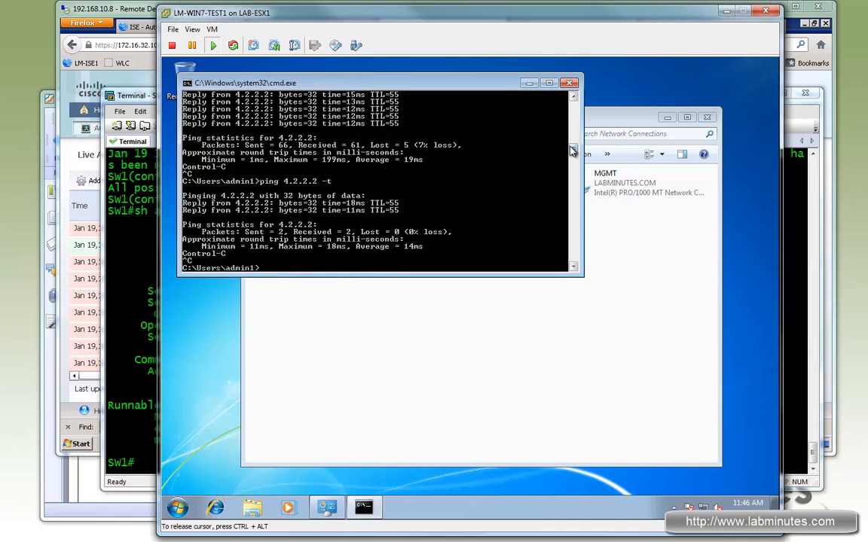
left_click_drag(573, 147, 570, 108)
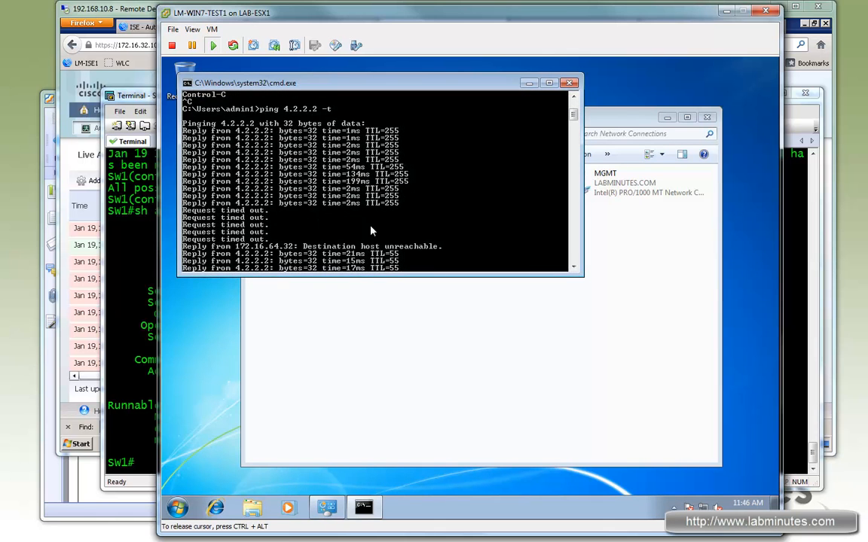
- Display the running configuration of SW1's port with "sh run int f1/0/19"
left_click(140, 96)
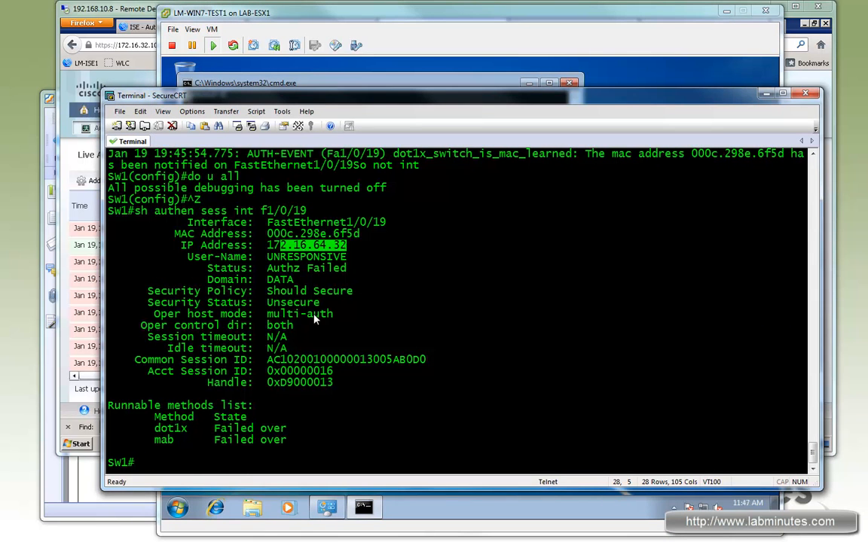
type("s")
key("BackSpace")
type("sh rnu")
key("BackSpace")
key("BackSpace")
key("BackSpace")
type("un int f1/0/19")
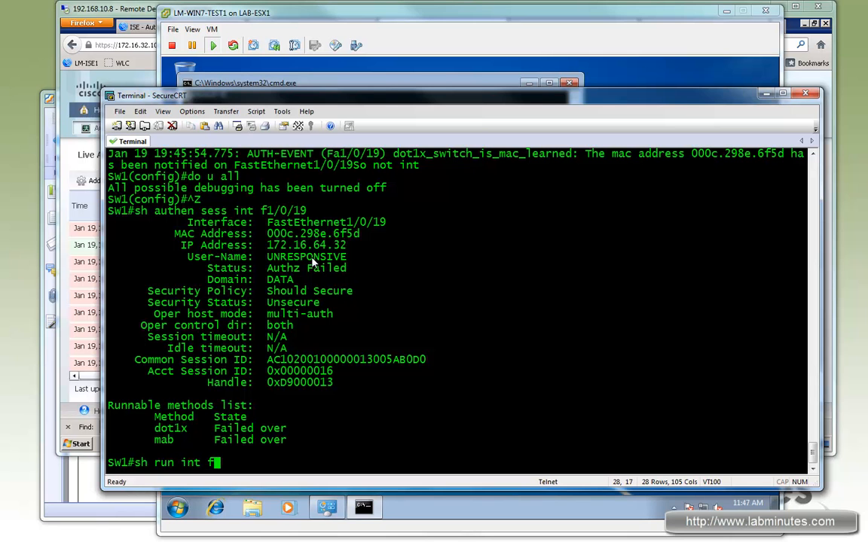
key("Return")
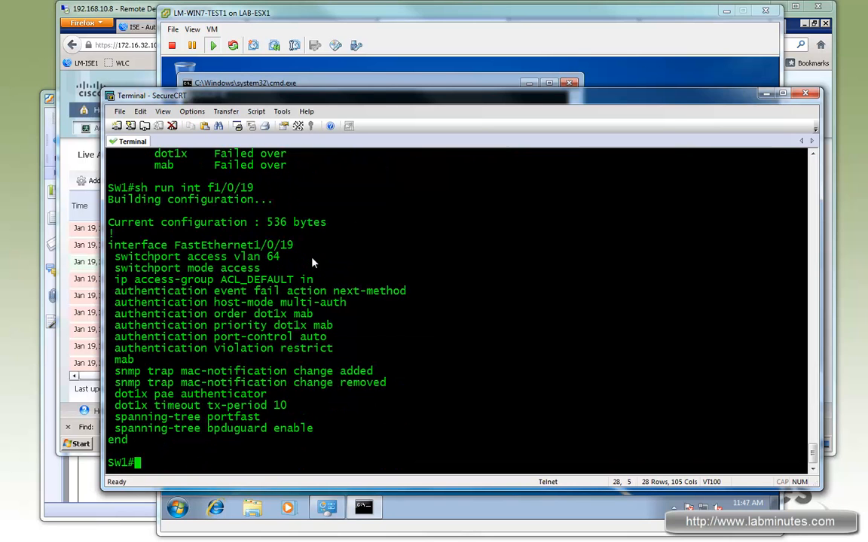
- Display the port's inbound access list on SW1 with "sh access-l ACL_DEFAULT" and check its ICMP entry
double_click(267, 280)
type("sh access-l")
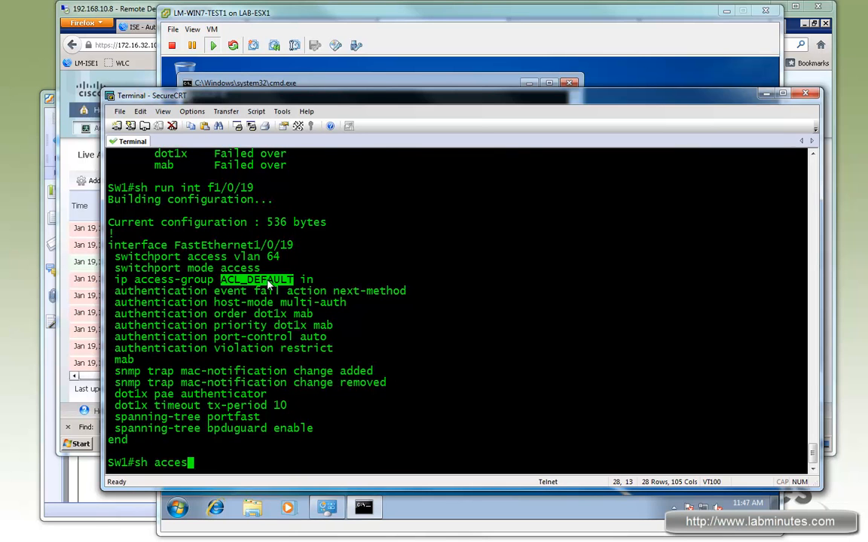
right_click(268, 284)
key("Return")
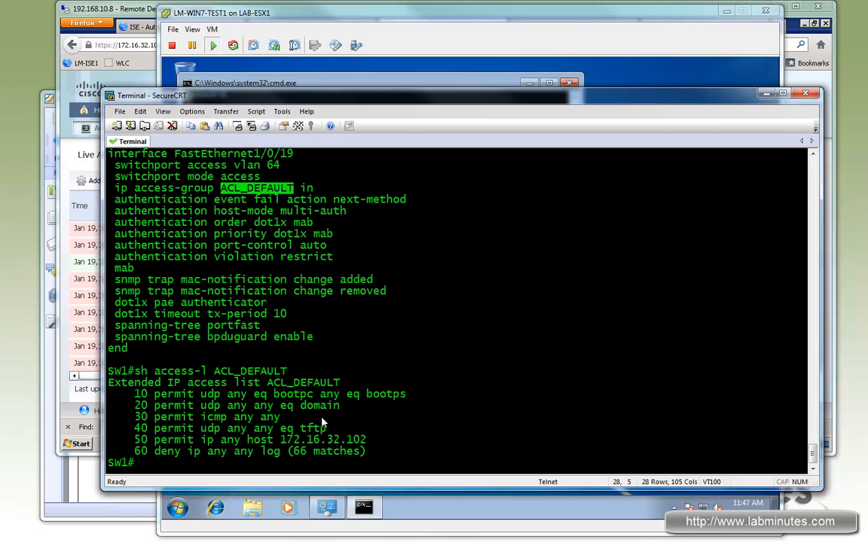
left_click_drag(174, 417, 280, 417)
- Switch to the Windows 7 machine and open Internet Explorer to test web access with its Google home page
left_click(425, 16)
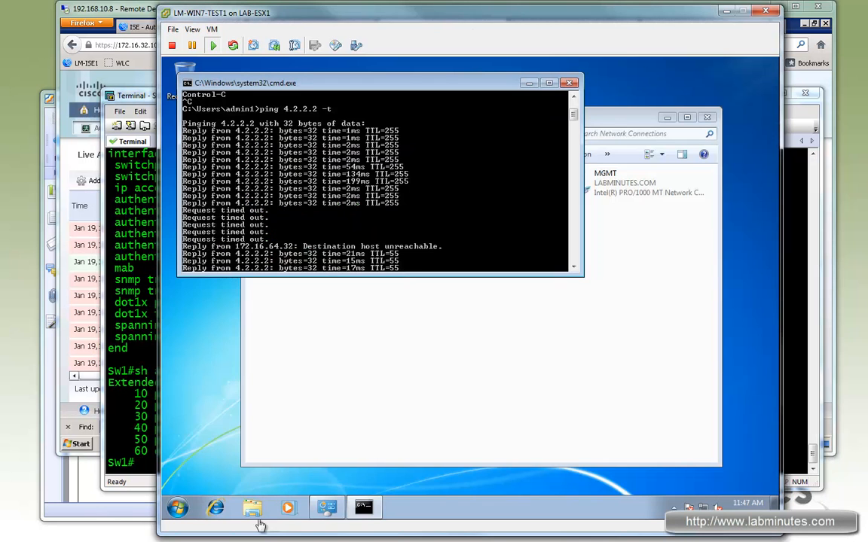
left_click(215, 510)
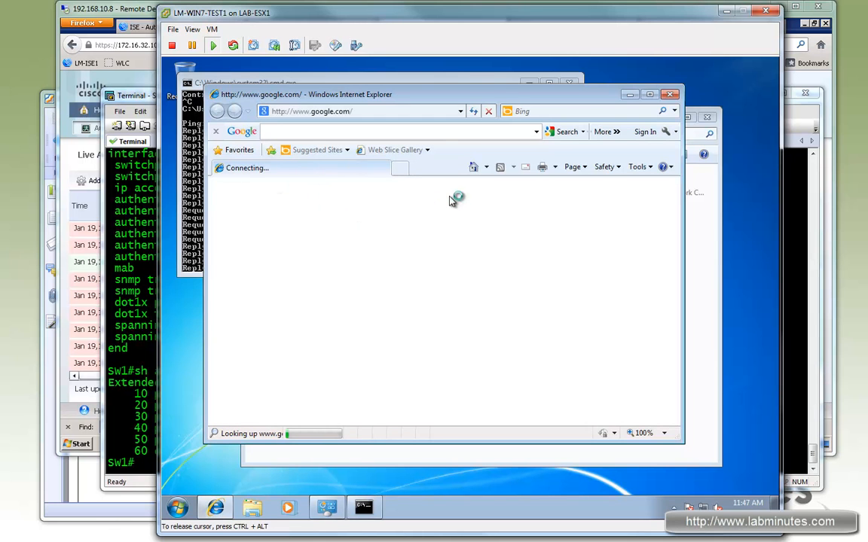
left_click_drag(451, 100, 517, 94)
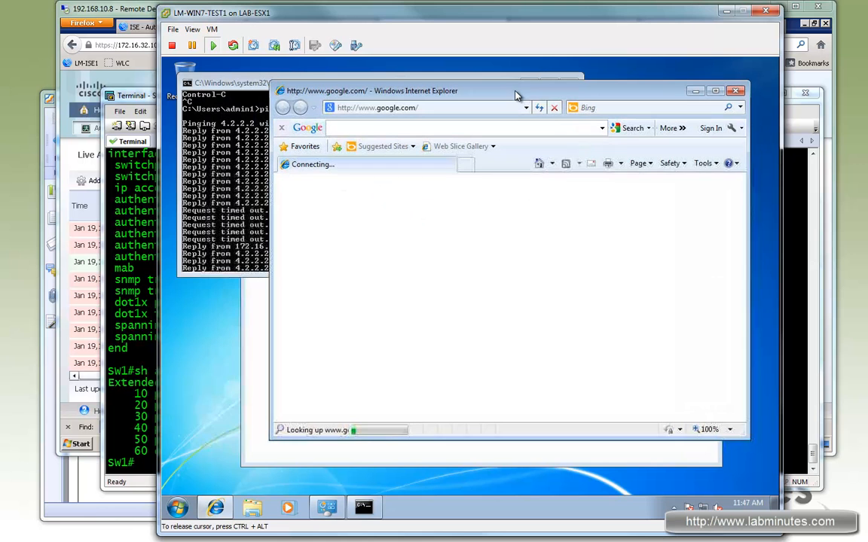
- Switch to ISE and check the Event and Failure Reason columns of the latest Live Authentications records
left_click(139, 15)
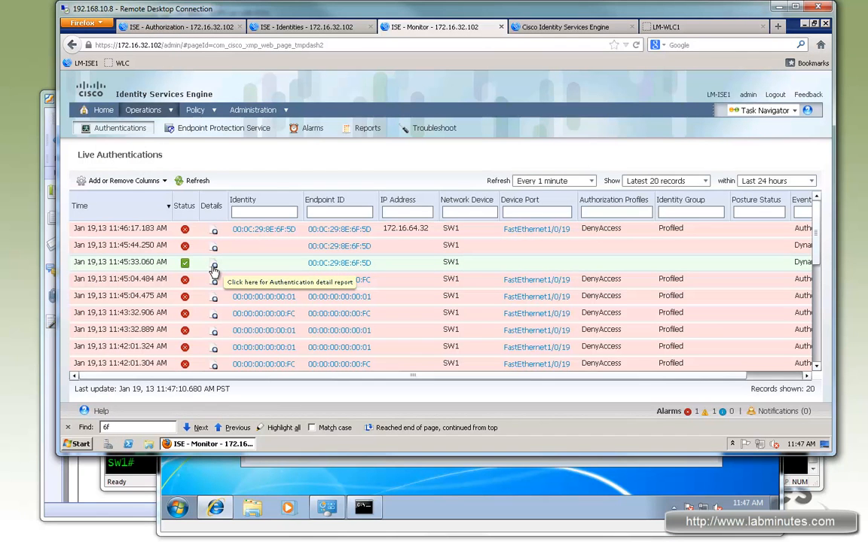
left_click_drag(681, 378, 745, 378)
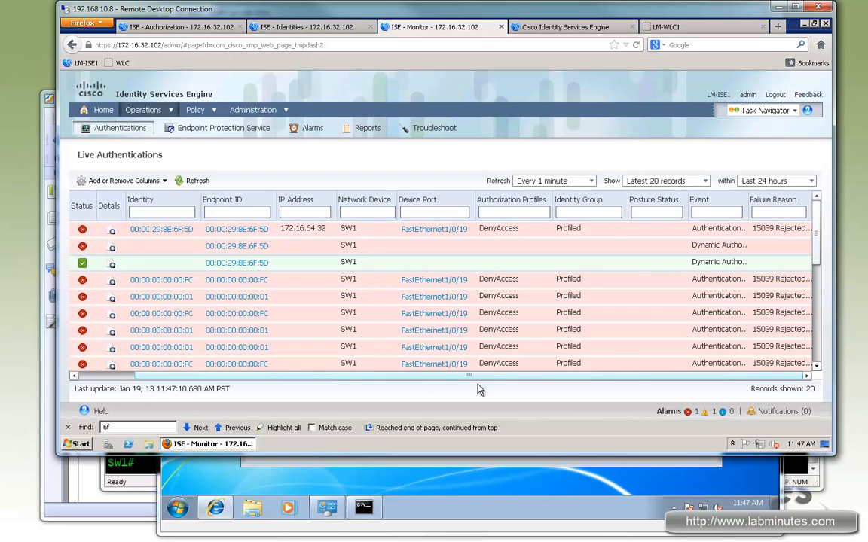
scroll(326, 355, "left", 3)
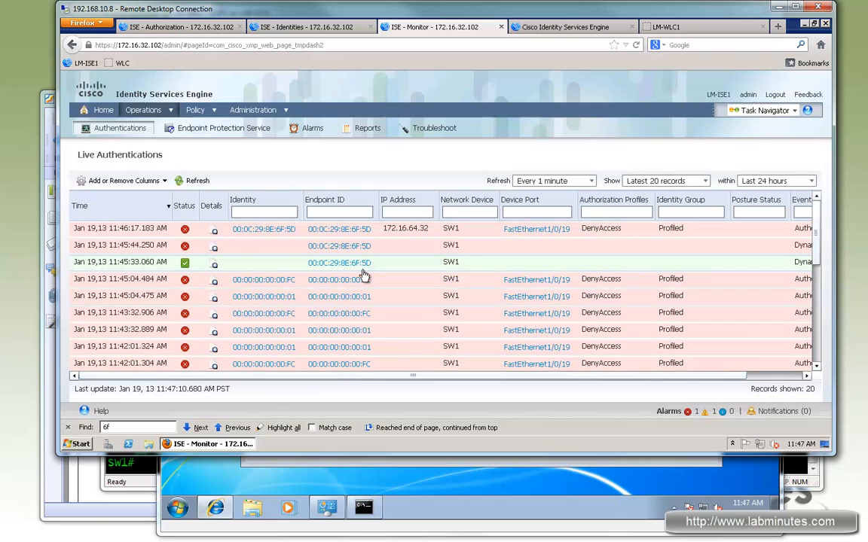
- Switch to the SW1 terminal and search its scrollback for "delete"
left_click(138, 479)
left_click_drag(815, 448, 813, 243)
right_click(461, 278)
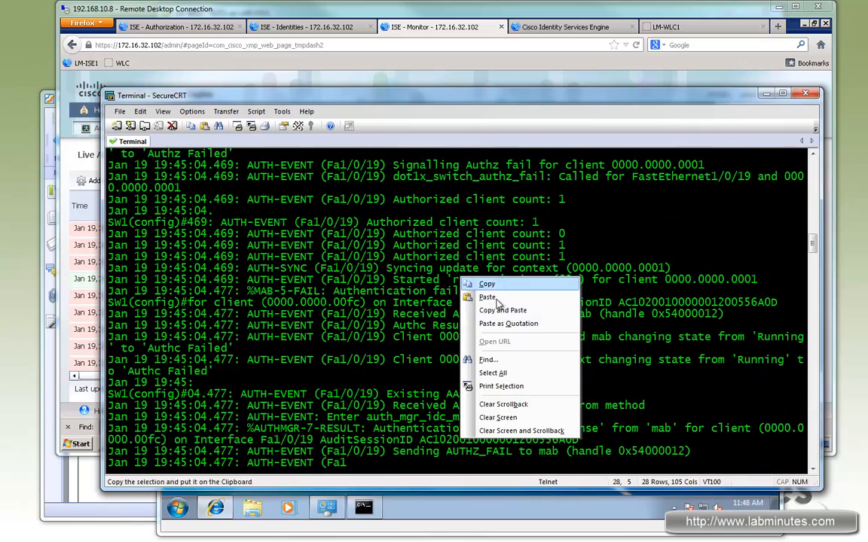
left_click(491, 360)
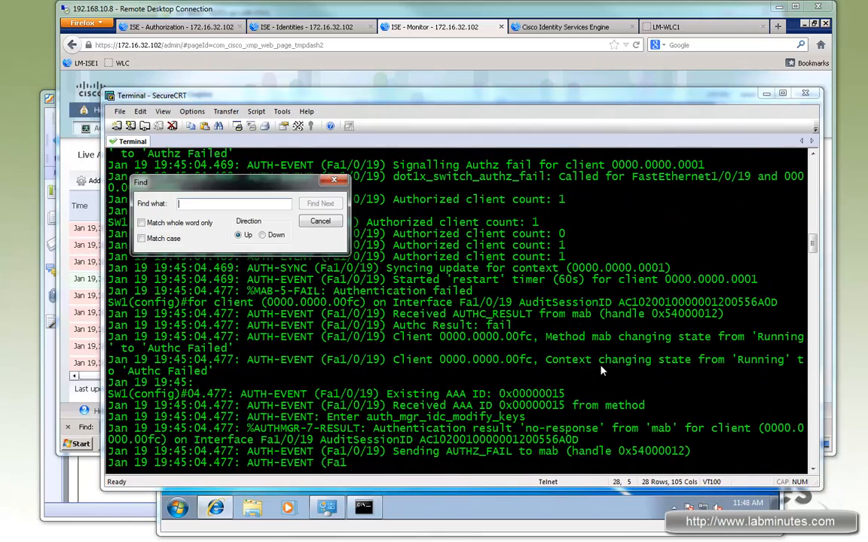
type("delete")
key("Return")
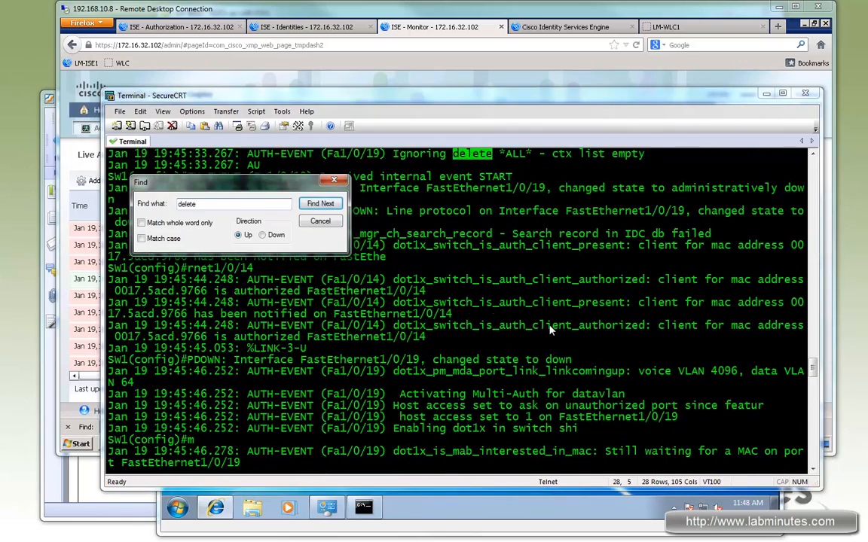
- Close the search and examine the debug messages on Fa1/0/19 covering the client deletion and the DELETE ALL event
scroll(513, 233, "up", 2)
left_click_drag(376, 223, 610, 223)
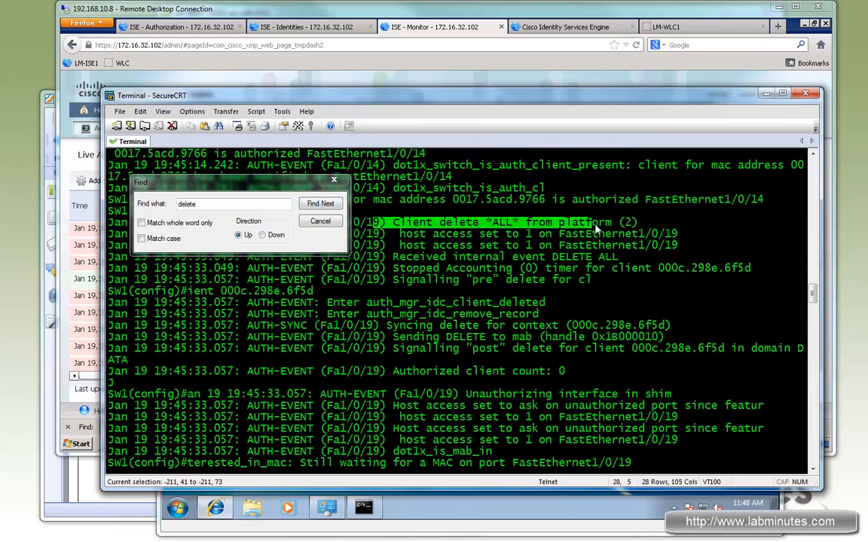
left_click(333, 179)
left_click_drag(498, 228, 110, 223)
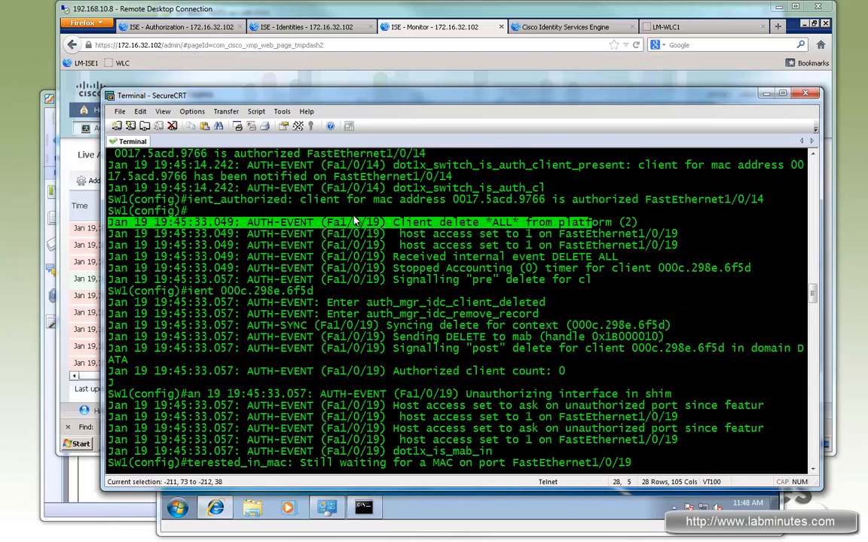
left_click_drag(339, 223, 539, 280)
left_click_drag(397, 261, 619, 257)
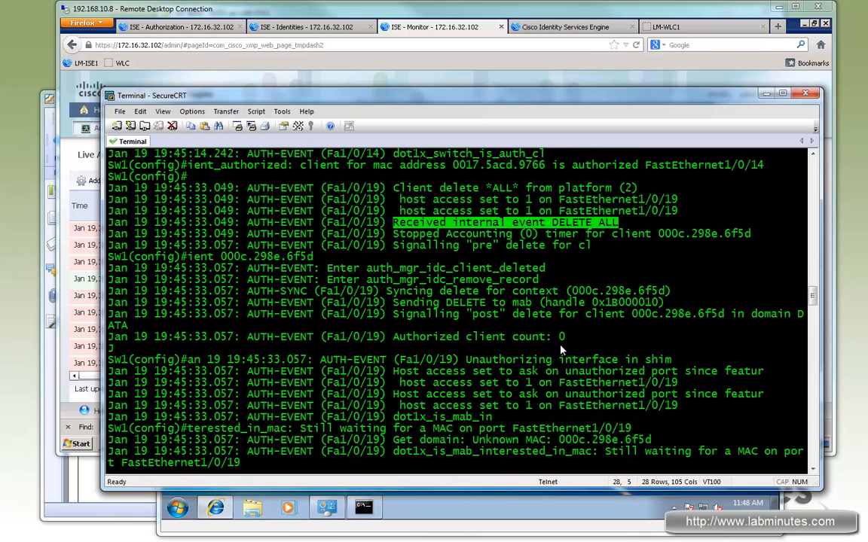
left_click_drag(398, 325, 542, 329)
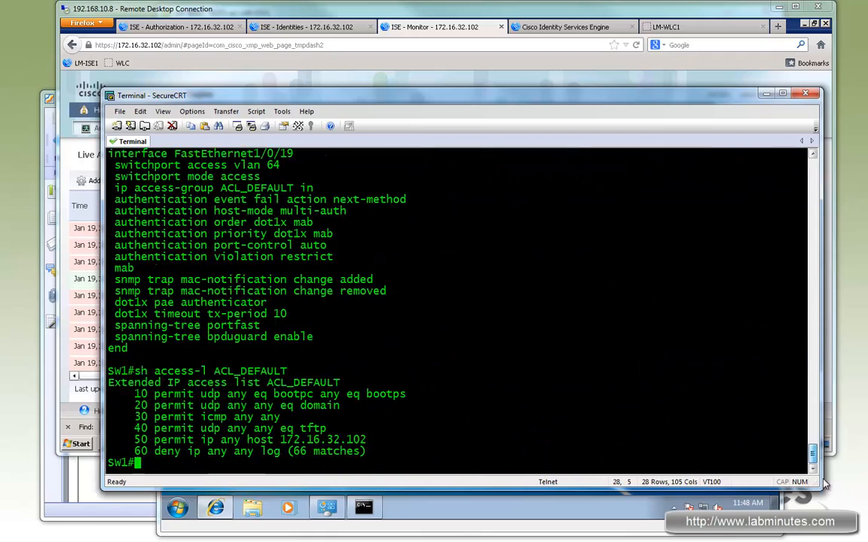
- Recheck the Status field of the f1/0/19 authentication session on SW1, and check the Google page on the Windows 7 machine
scroll(349, 262, "up", 10)
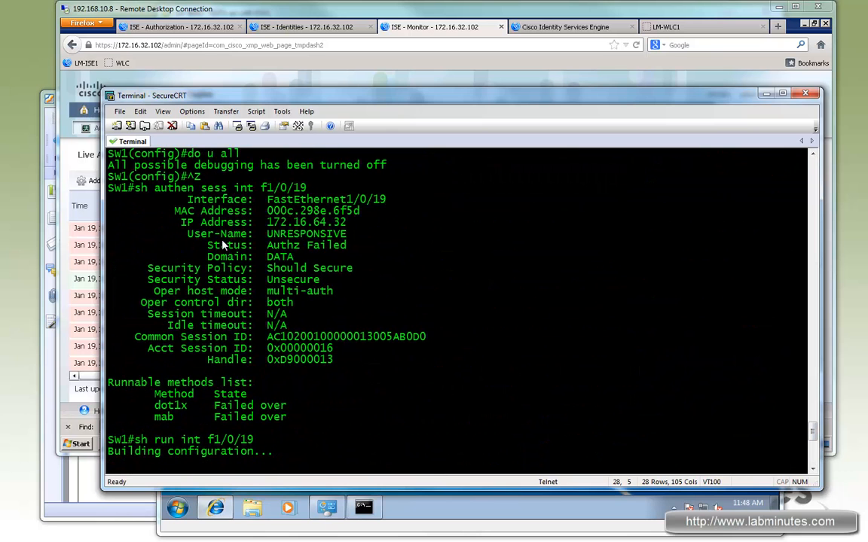
left_click_drag(219, 245, 341, 246)
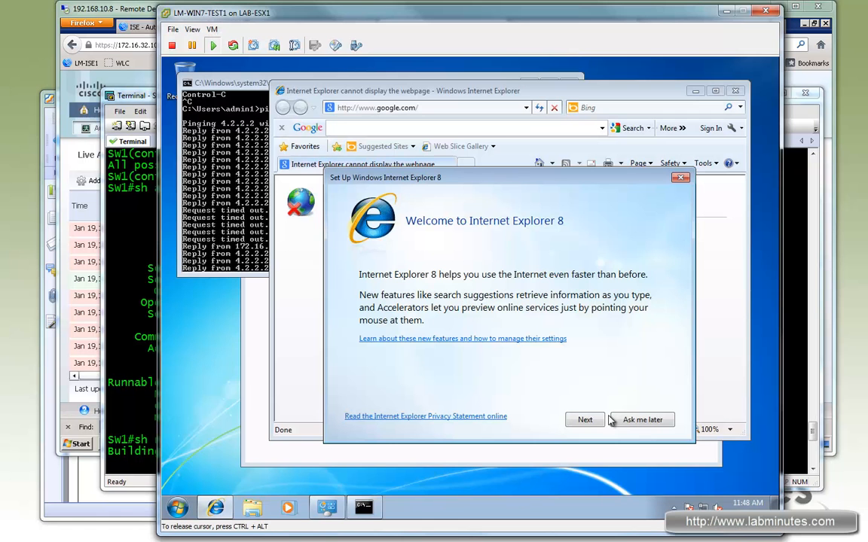
left_click(451, 110)
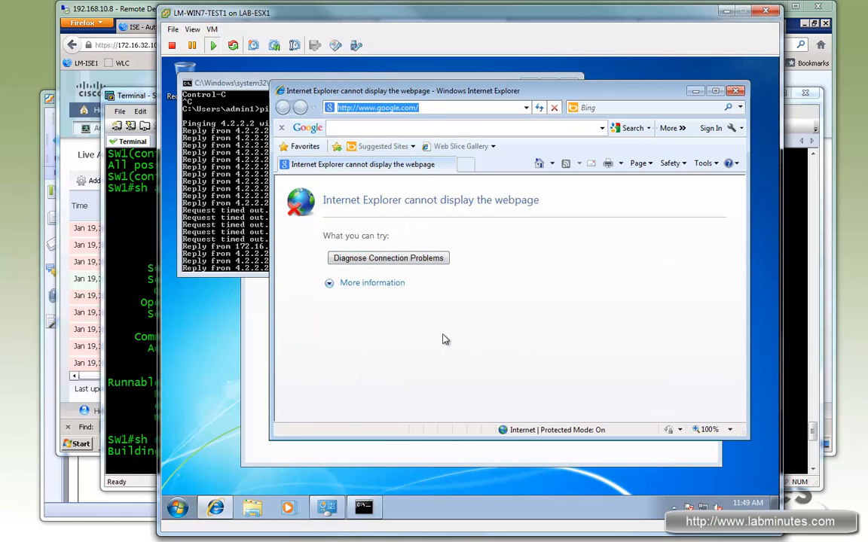